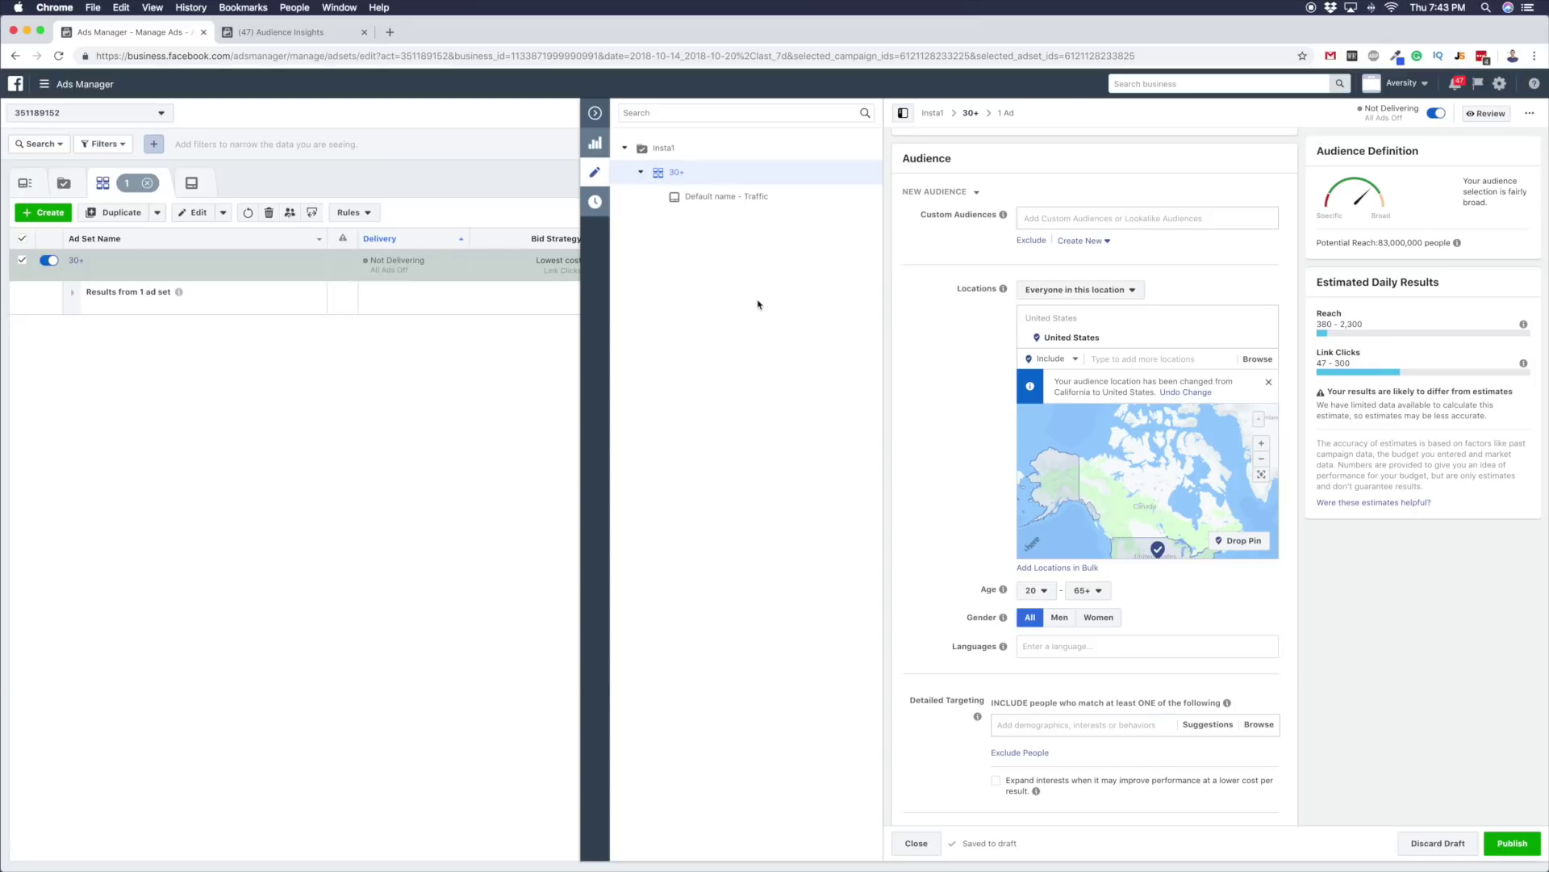
- Review the 30+ ad set's traffic, budget, schedule, audience and detailed targeting settings
scroll(930, 388, "up", 5)
scroll(930, 385, "up", 6)
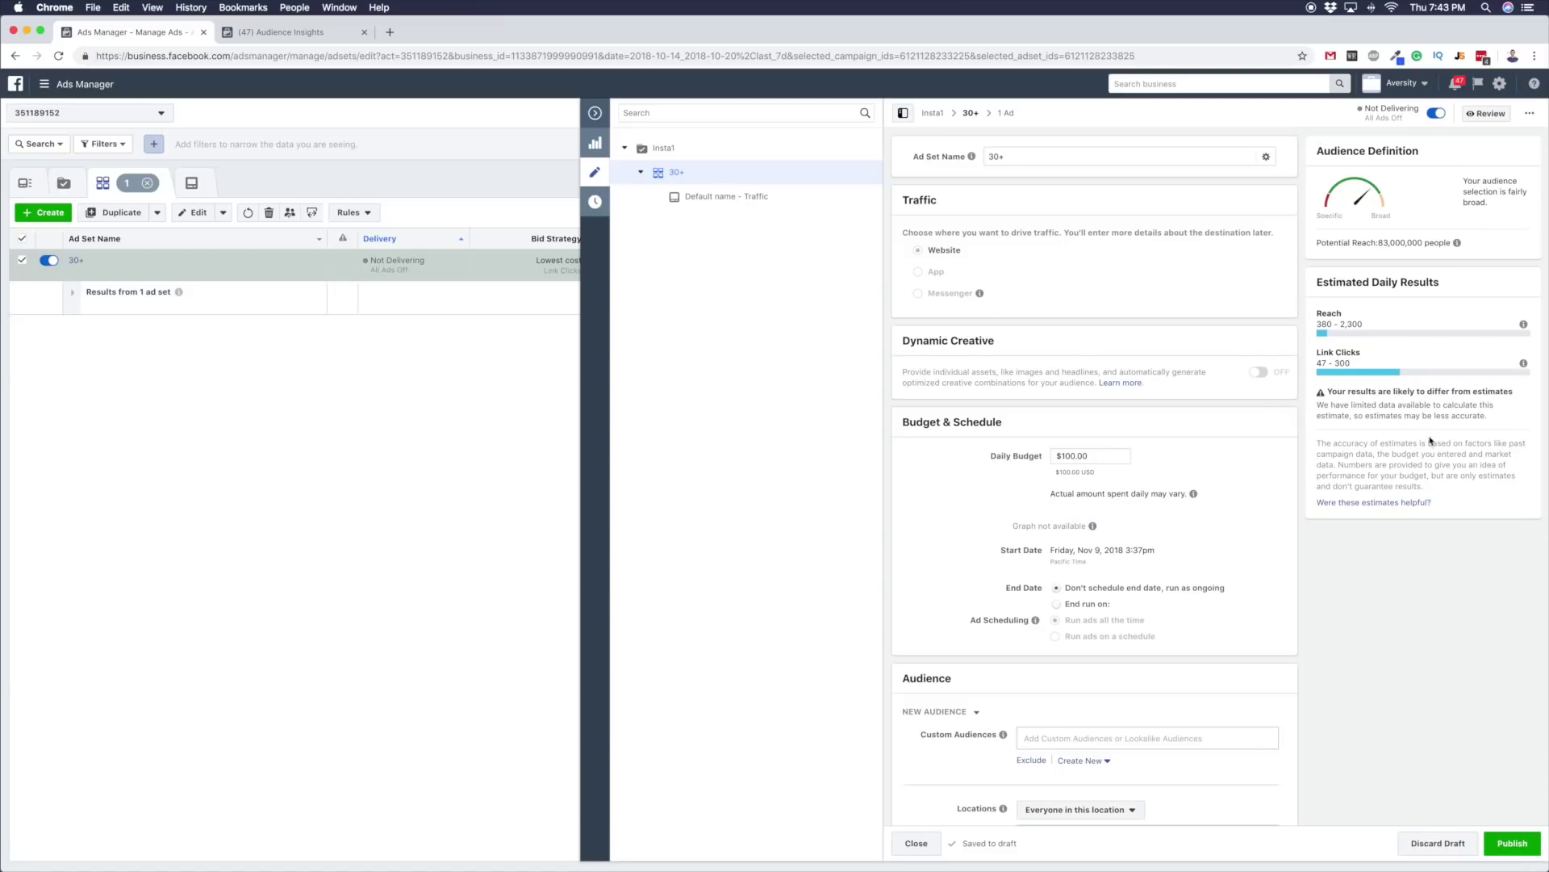
scroll(1107, 398, "down", 3)
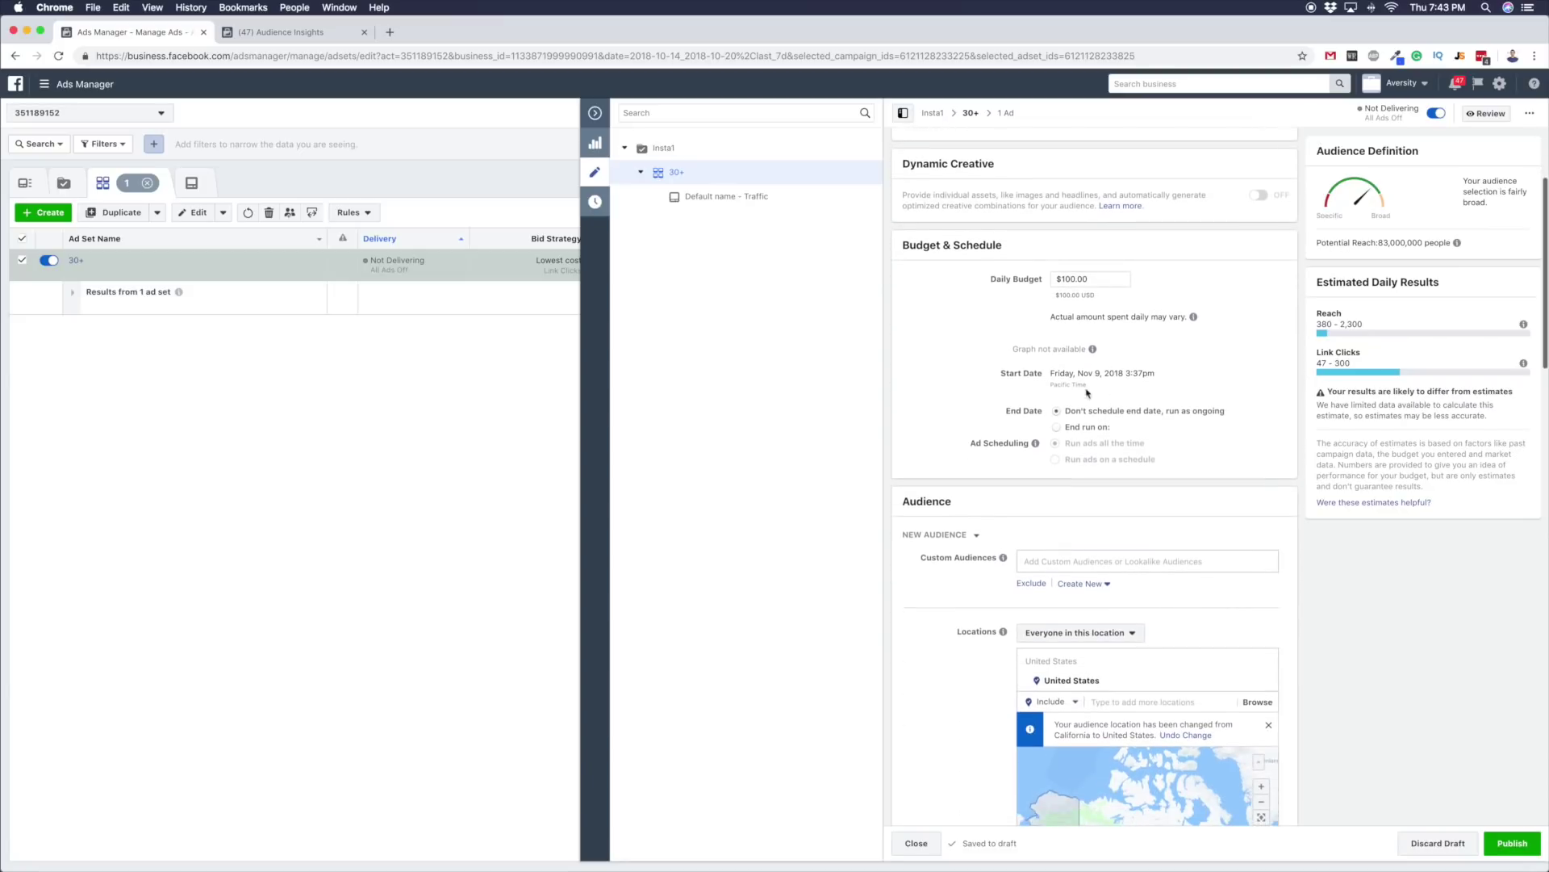
scroll(995, 454, "down", 3)
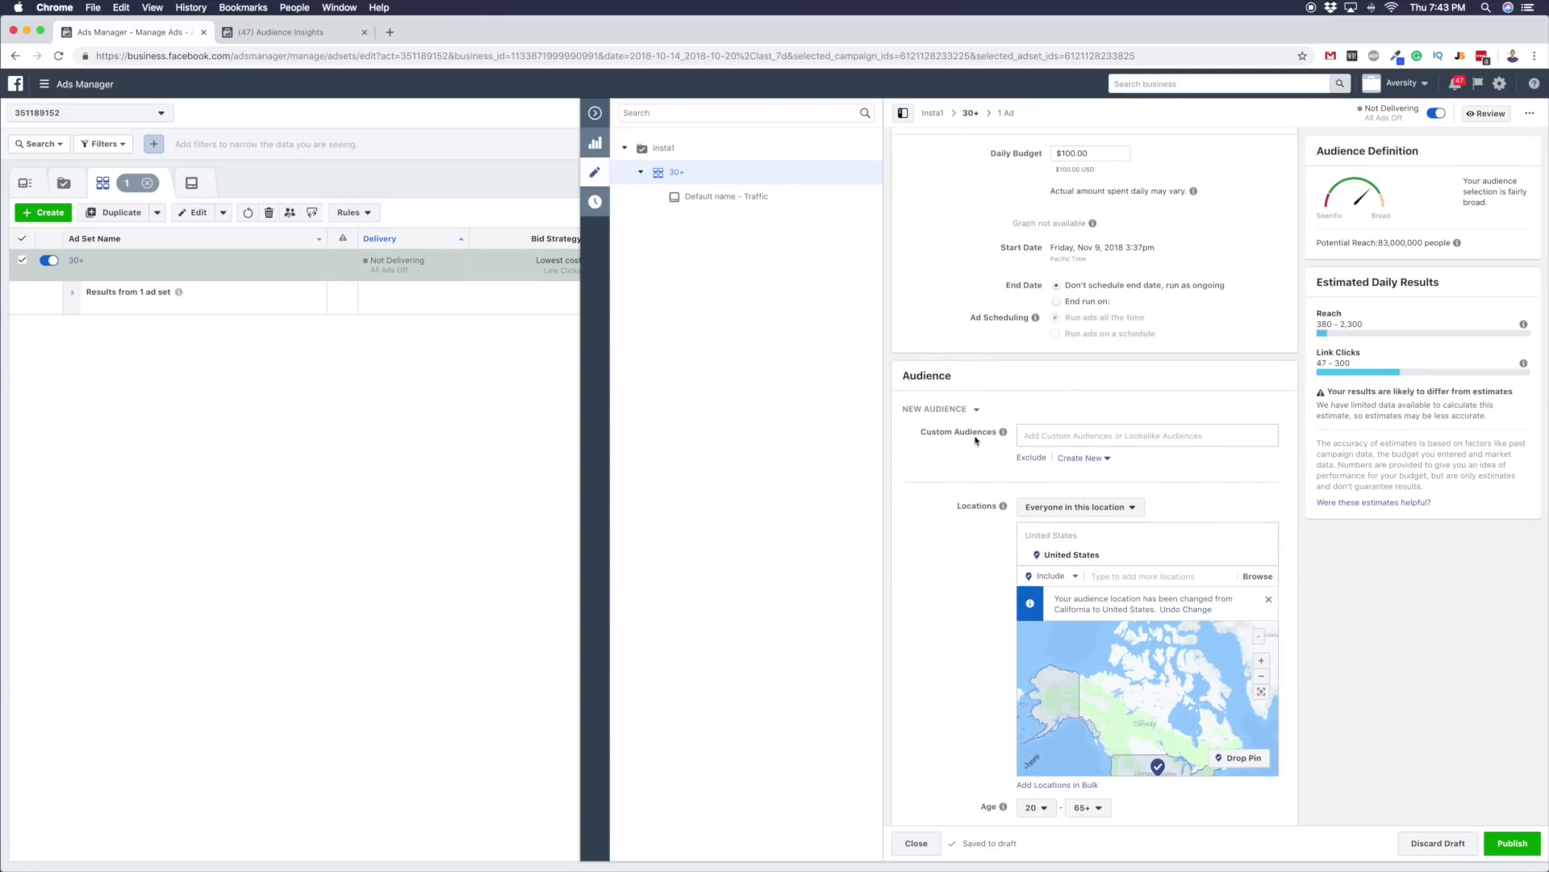
scroll(1162, 412, "down", 6)
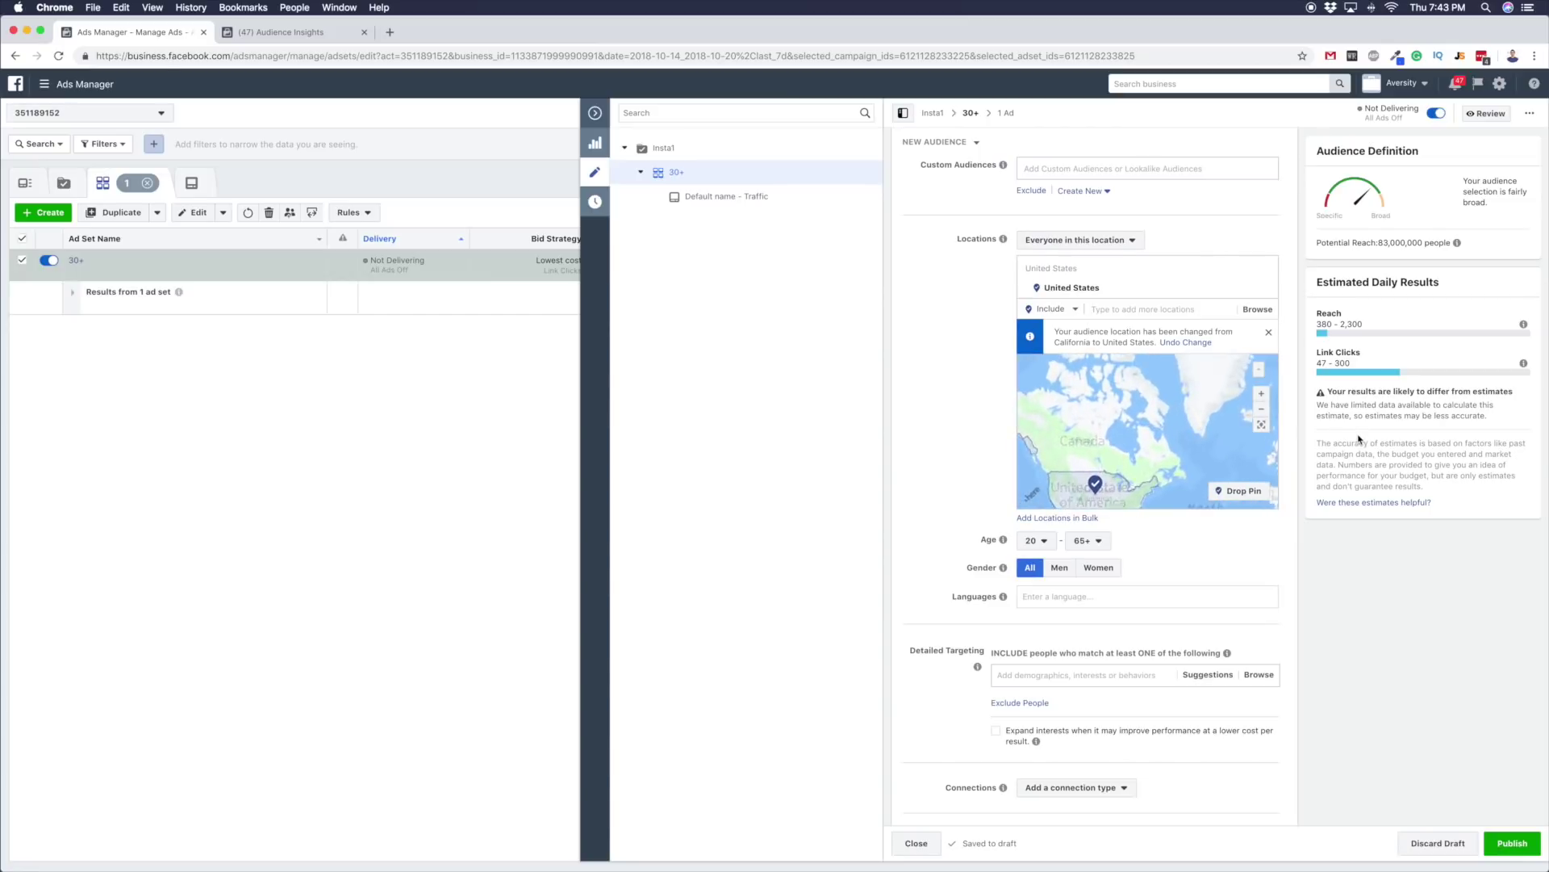
scroll(1009, 282, "up", 8)
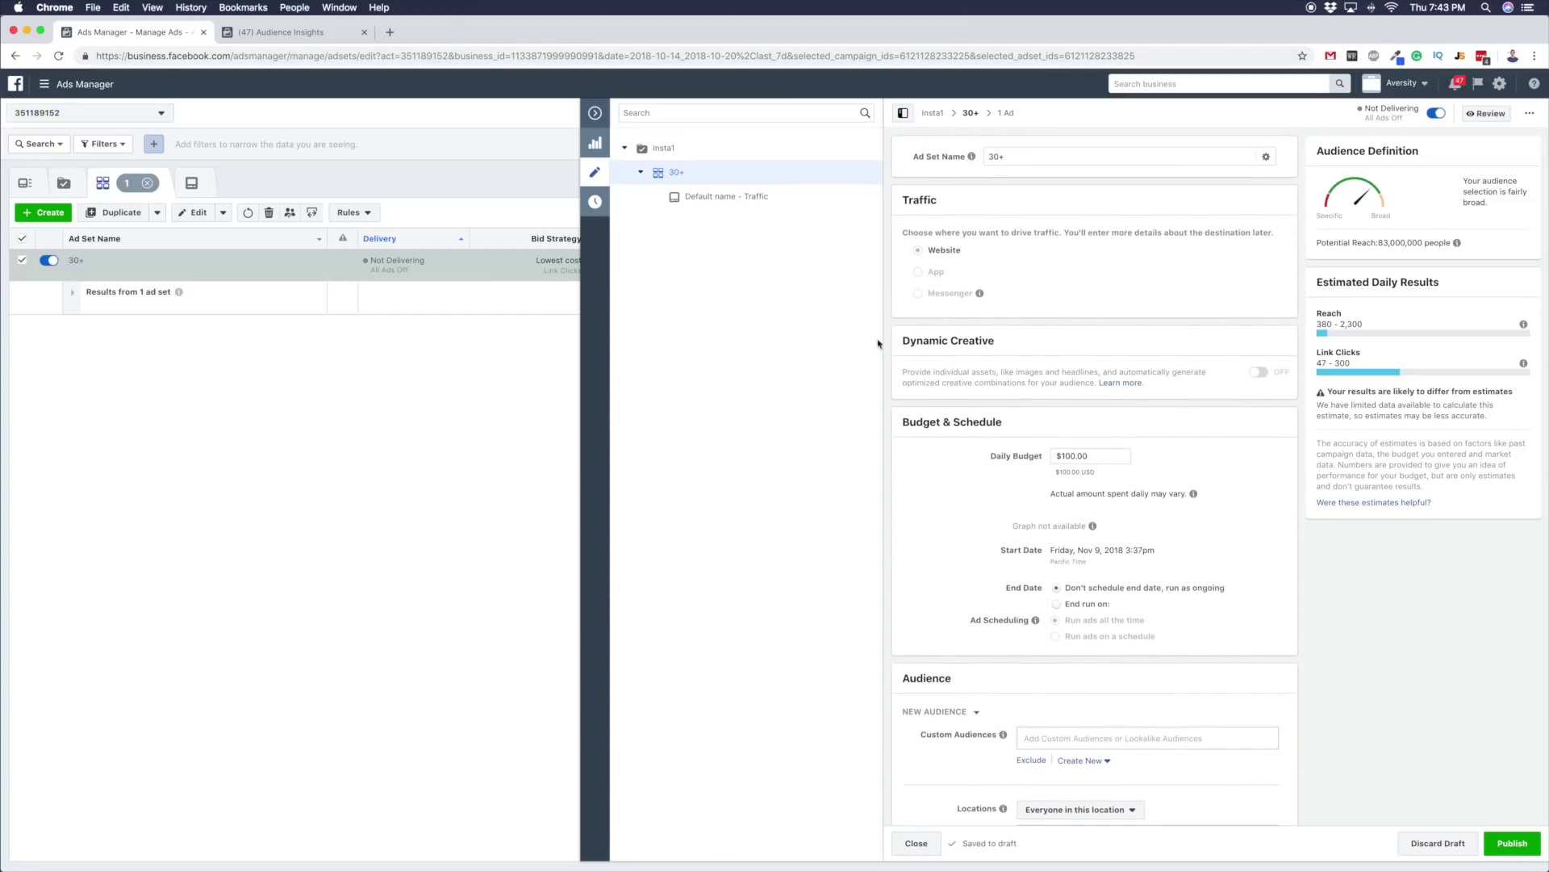
scroll(1089, 444, "down", 7)
scroll(930, 502, "down", 8)
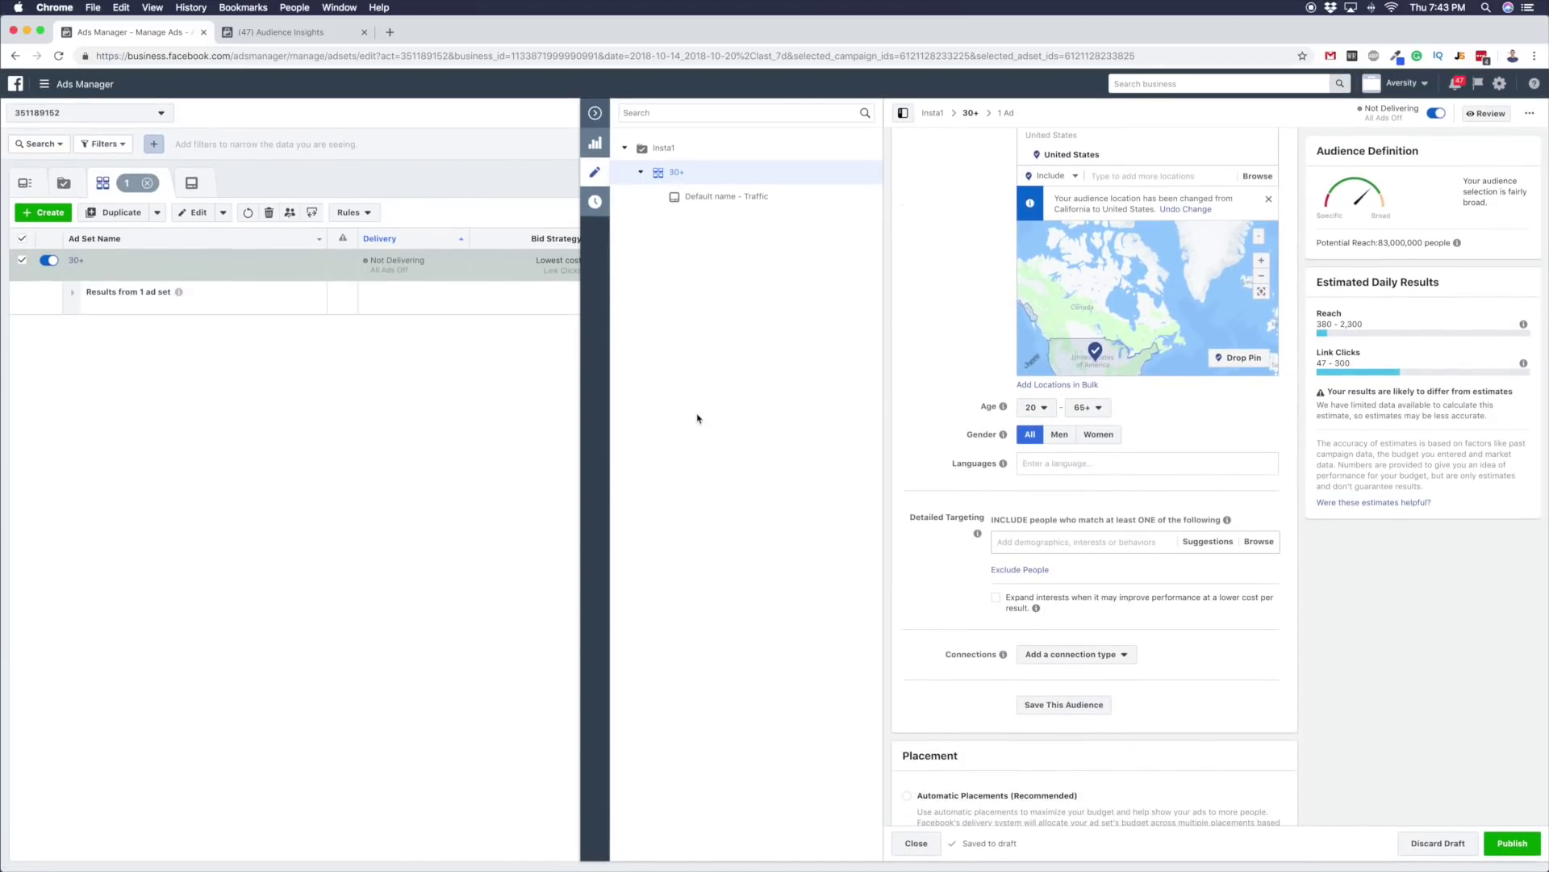
- Check the open Audience Insights page, then view the full list of tools in Ads Manager
left_click(271, 33)
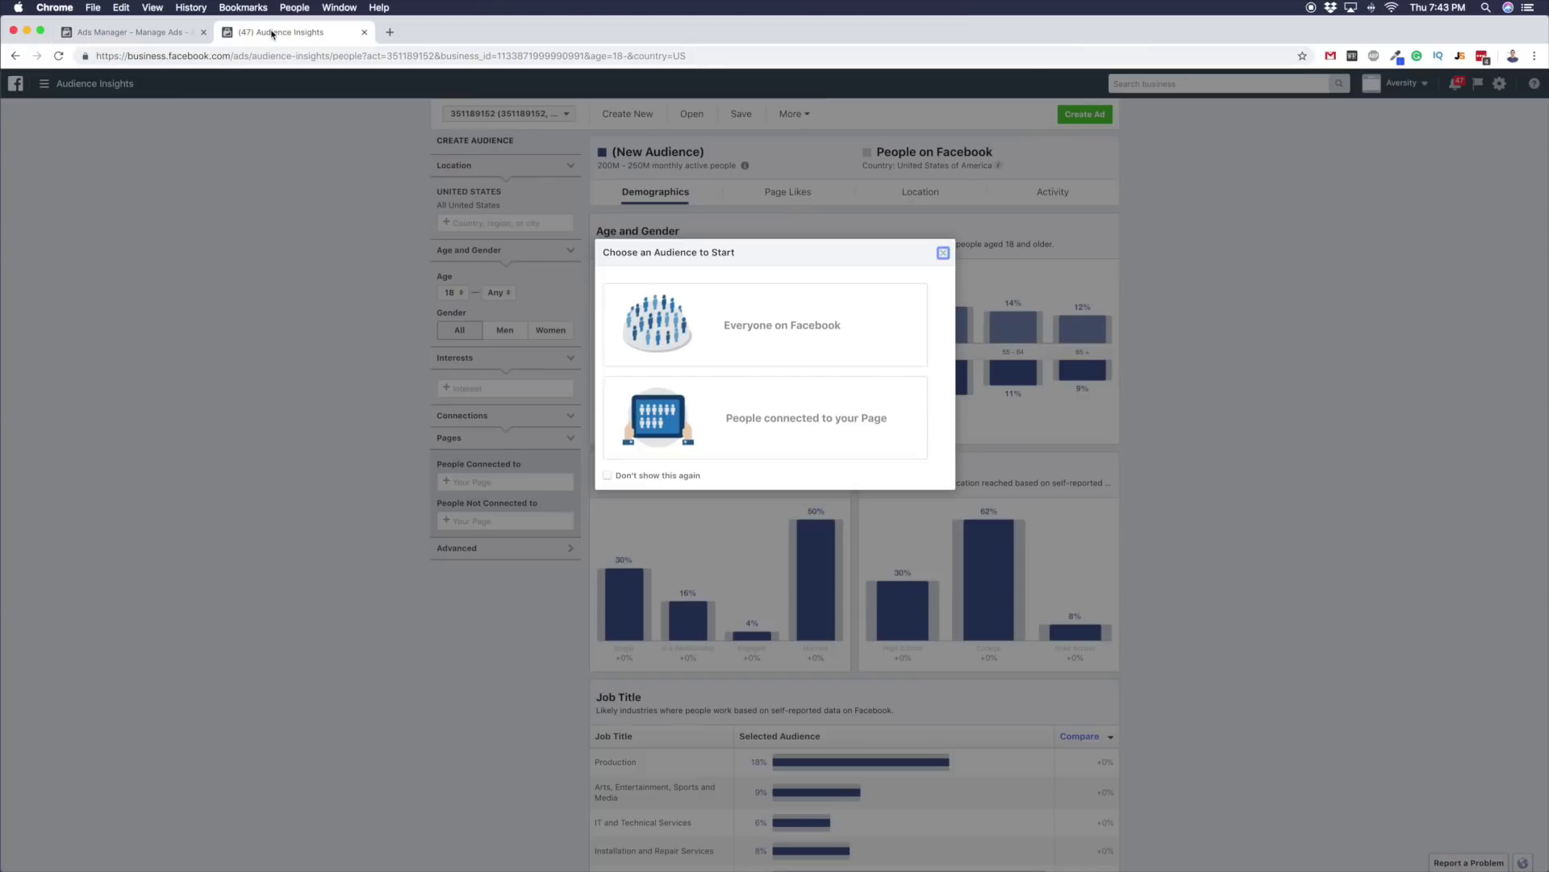
left_click(142, 36)
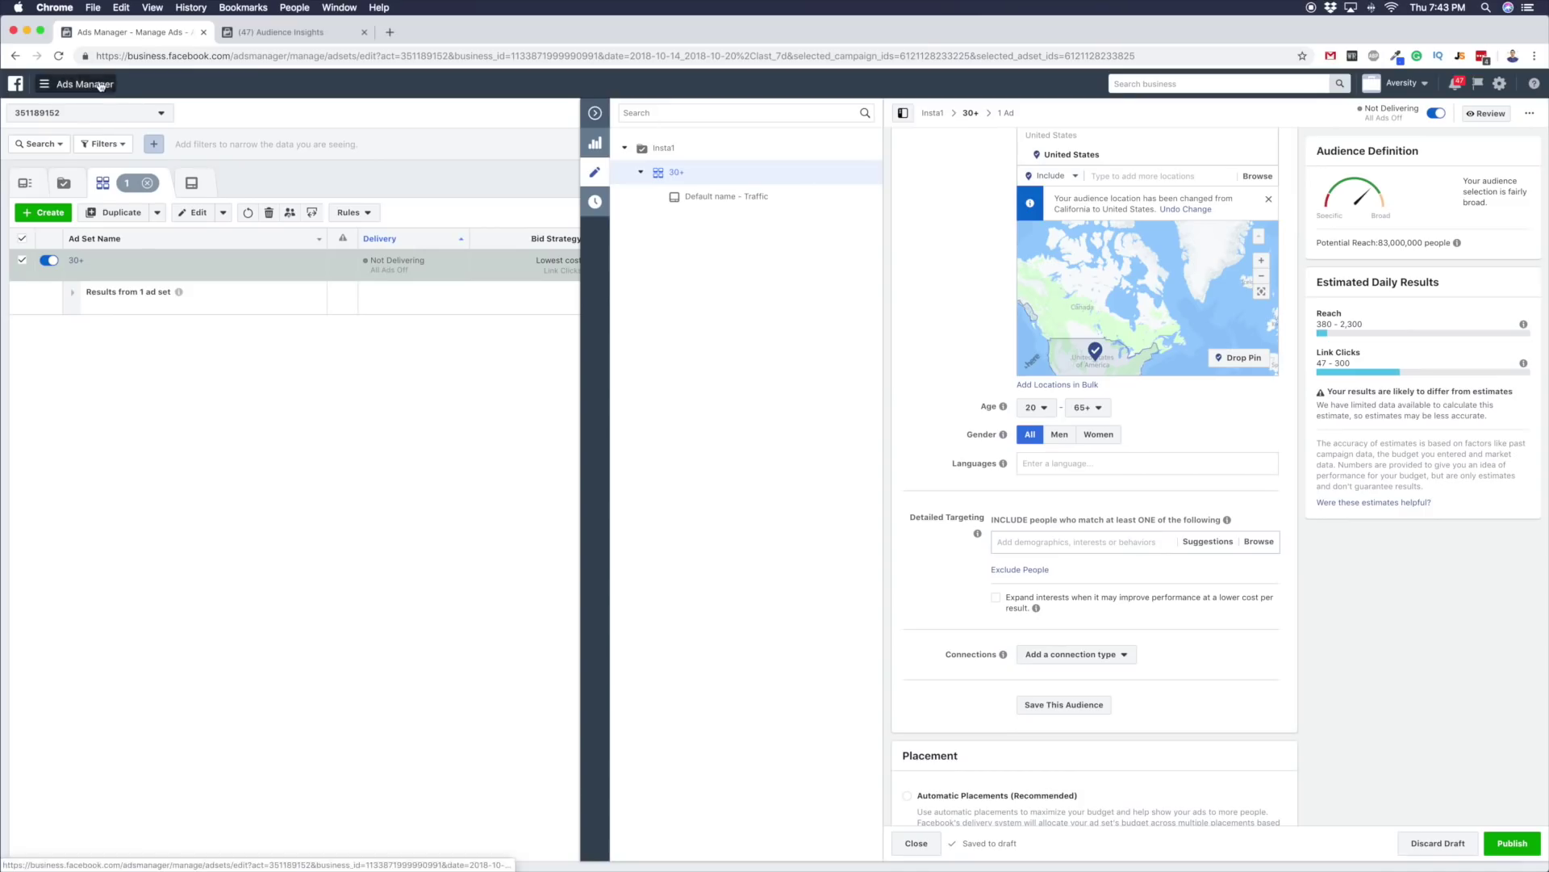
left_click(102, 86)
left_click(108, 409)
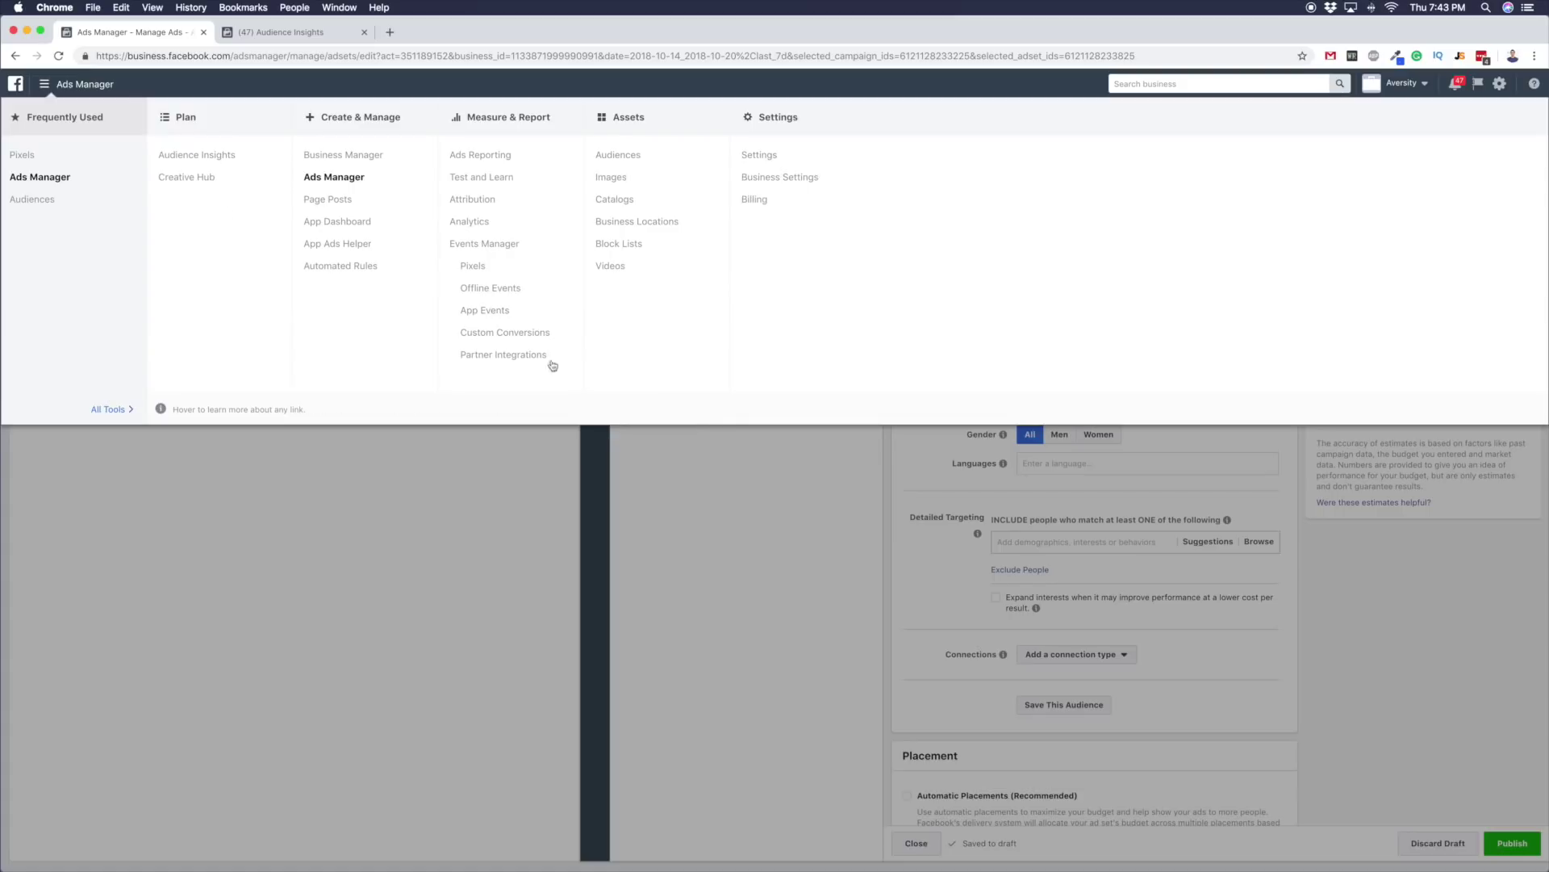
left_click(879, 529)
- Switch to Audience Insights, start an audience from everyone on Facebook and dismiss the location tip
left_click(288, 34)
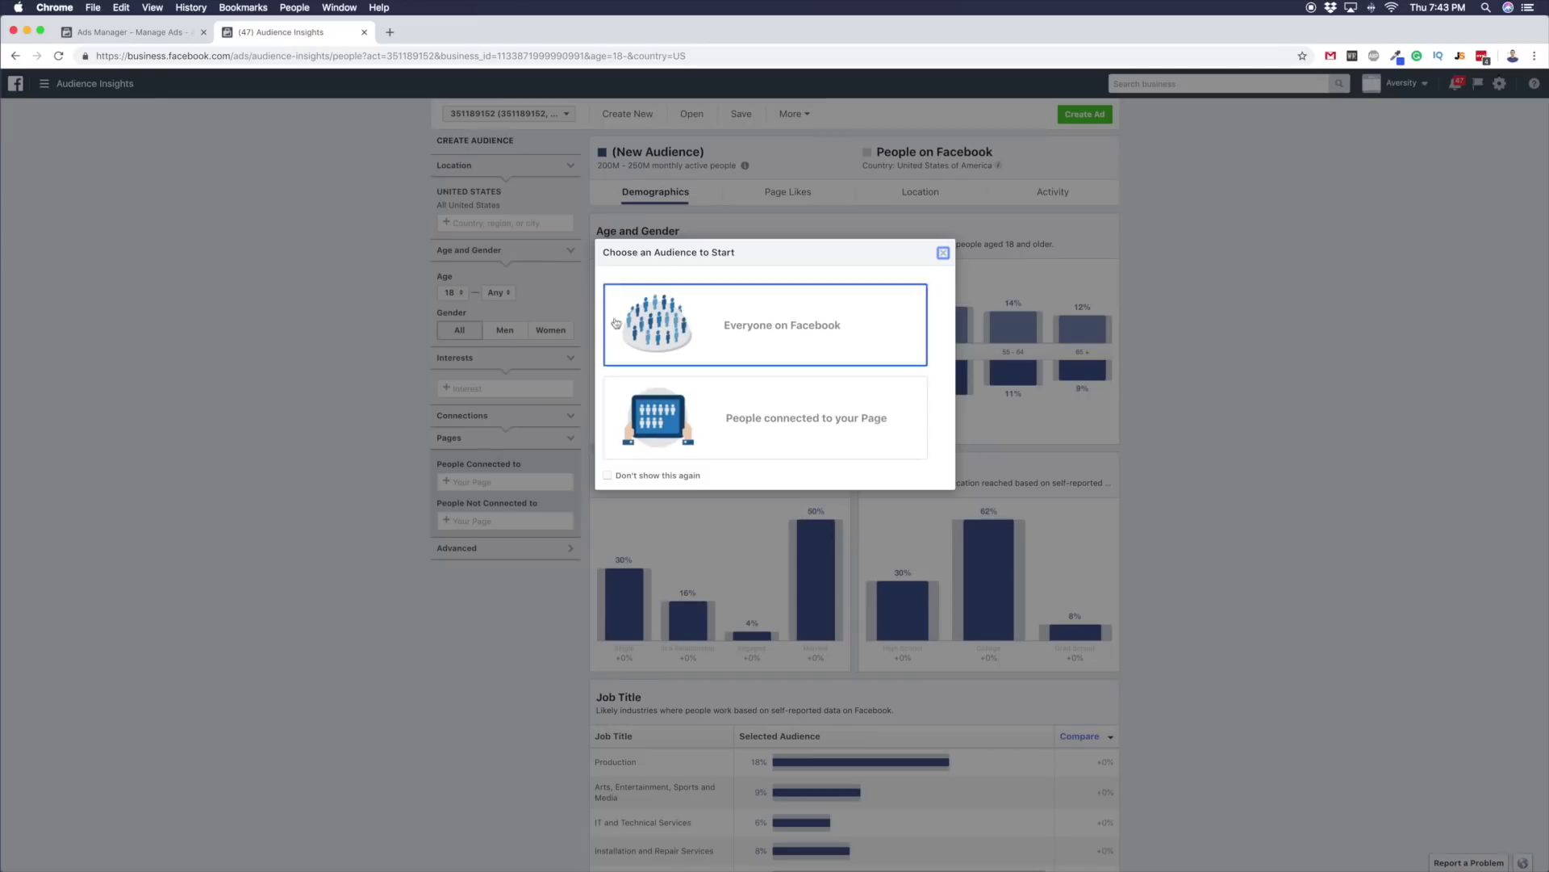
left_click(750, 349)
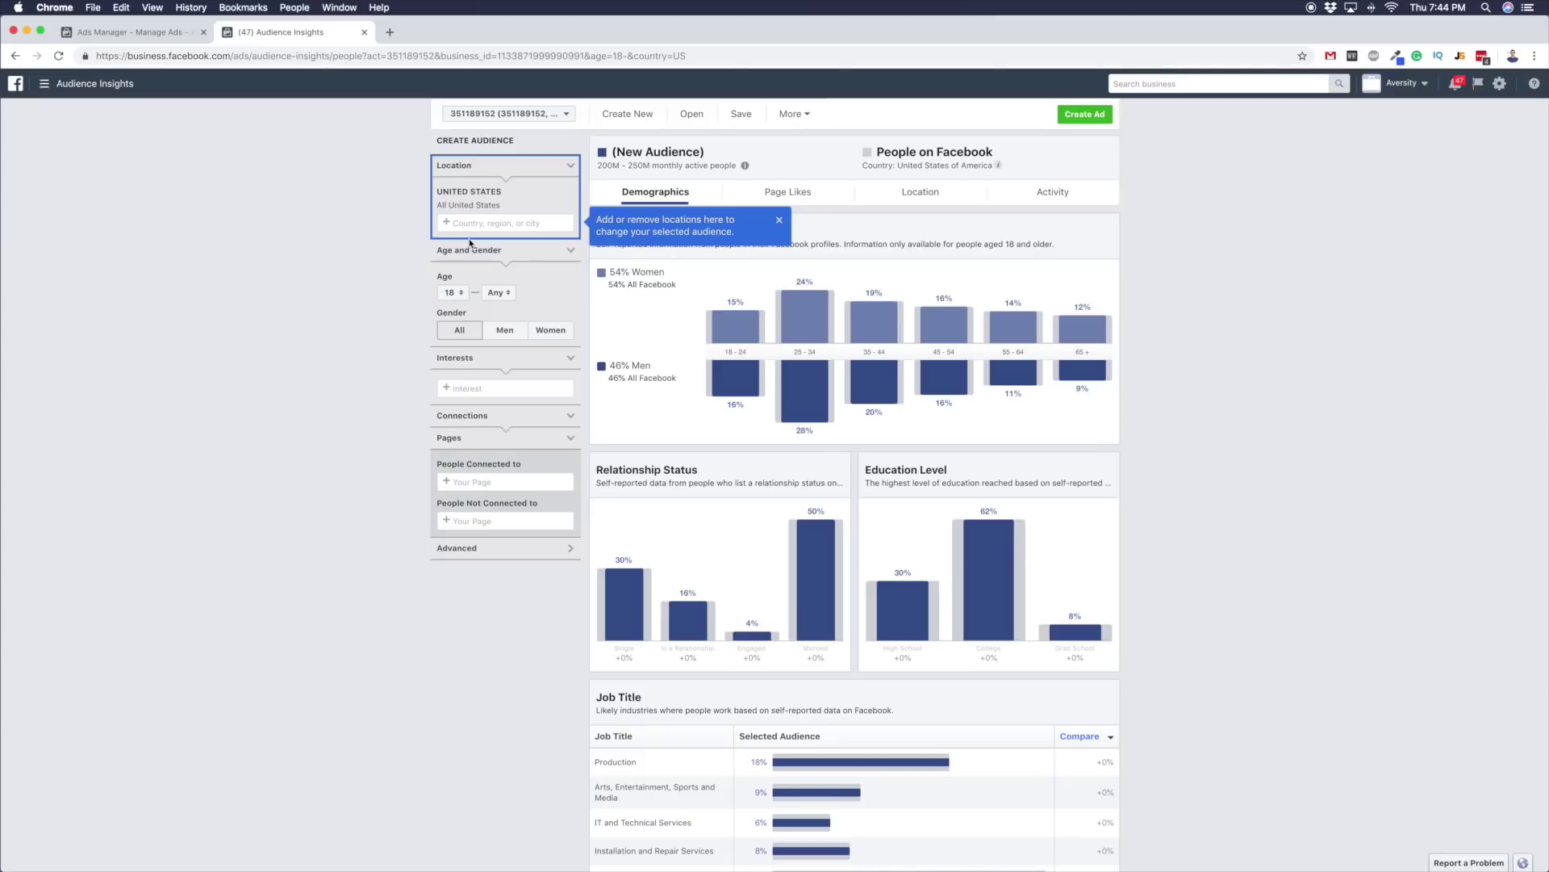
left_click(779, 219)
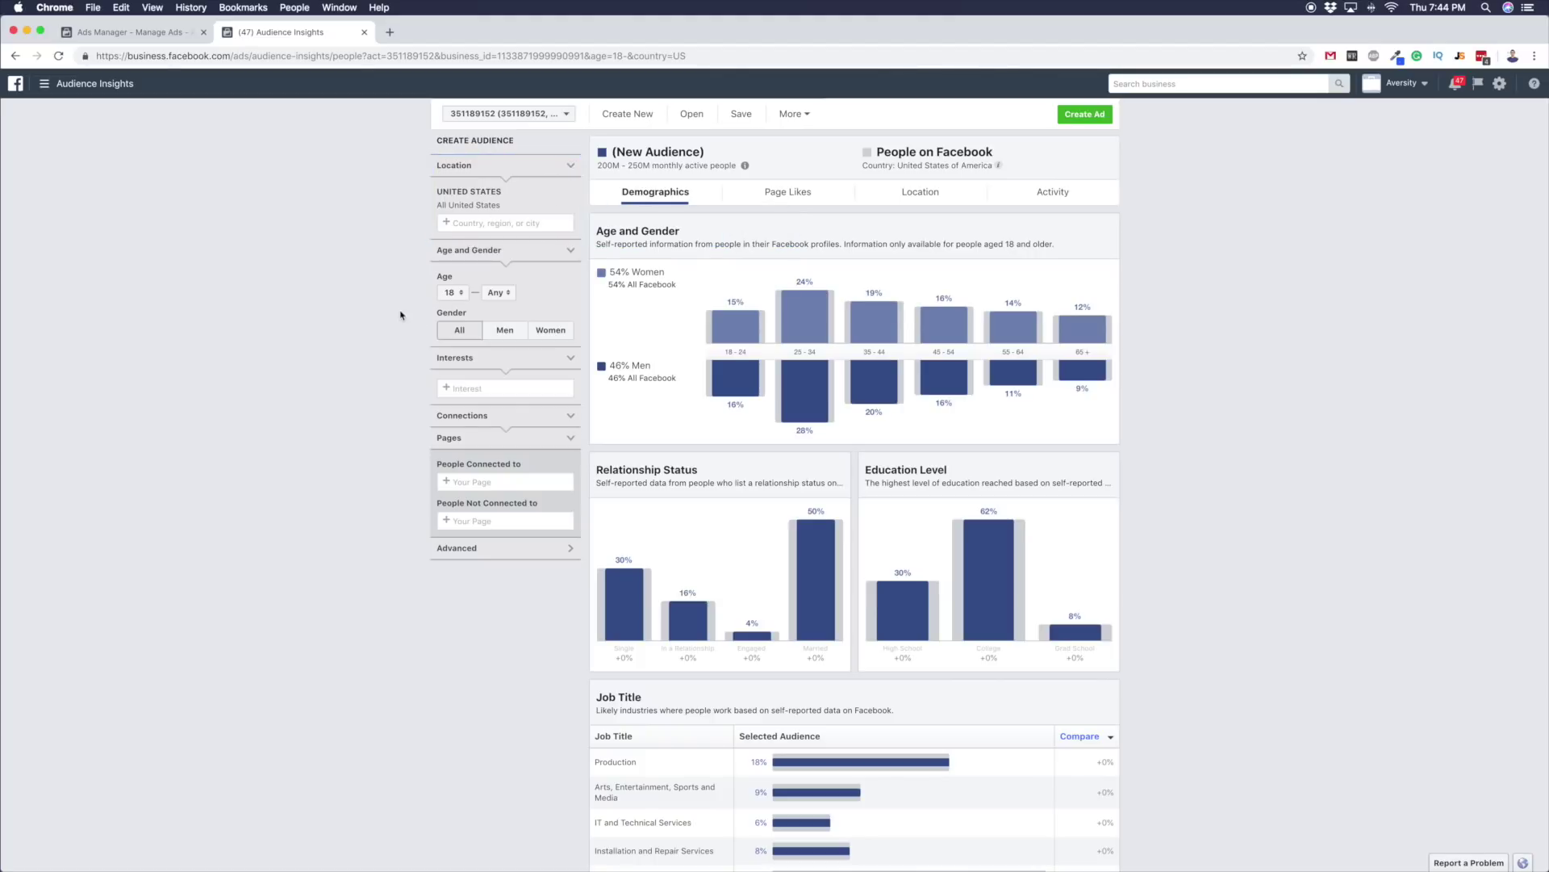
- Set the audience's minimum age to 25 and restrict the gender to men
left_click(457, 293)
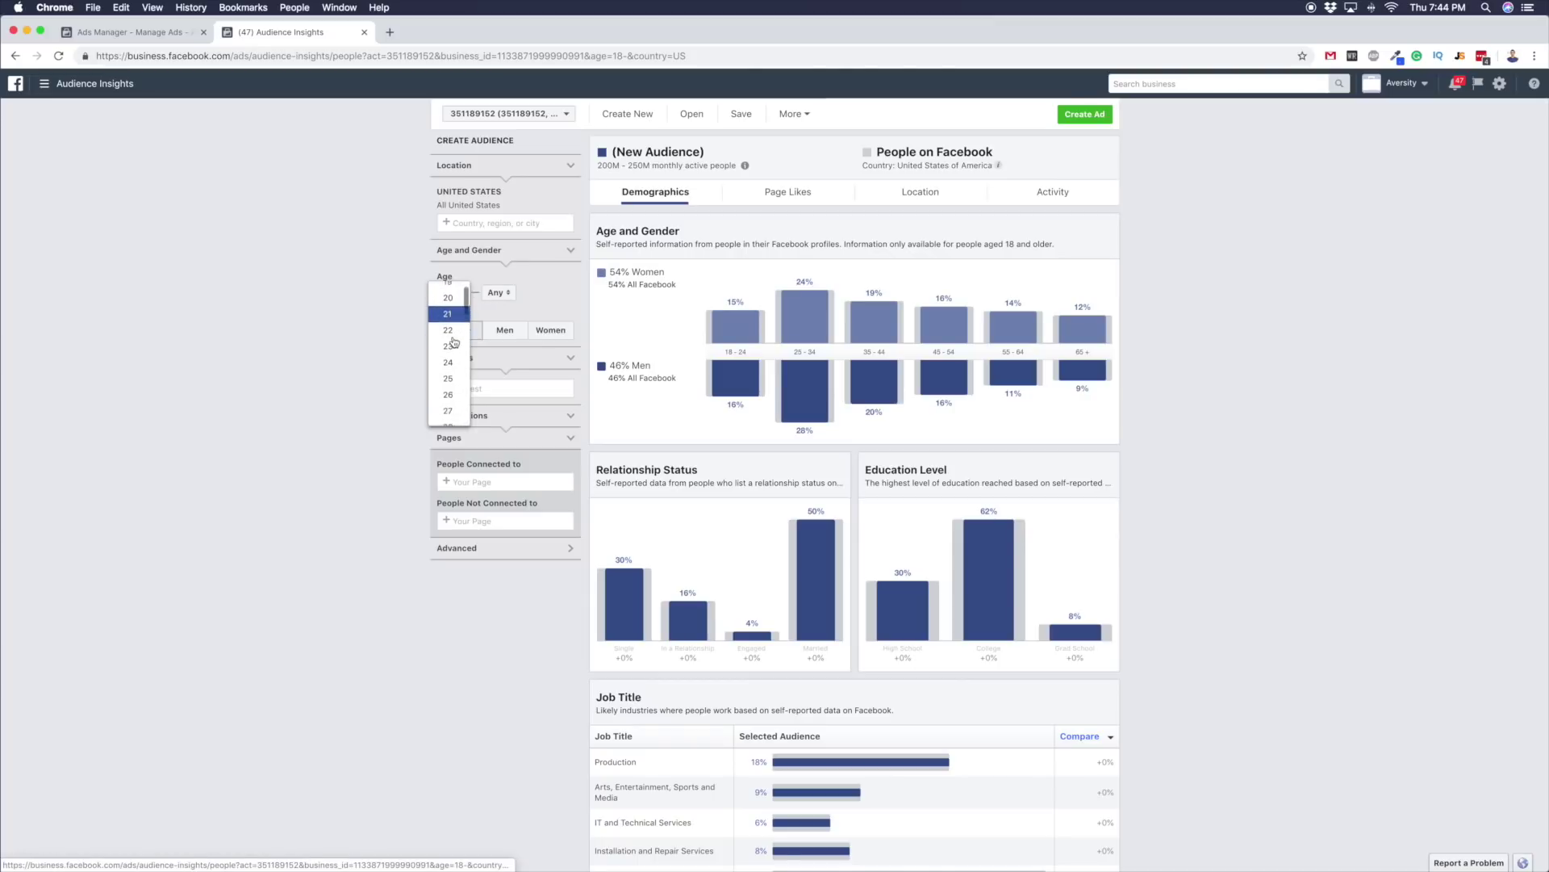
scroll(454, 343, "down", 2)
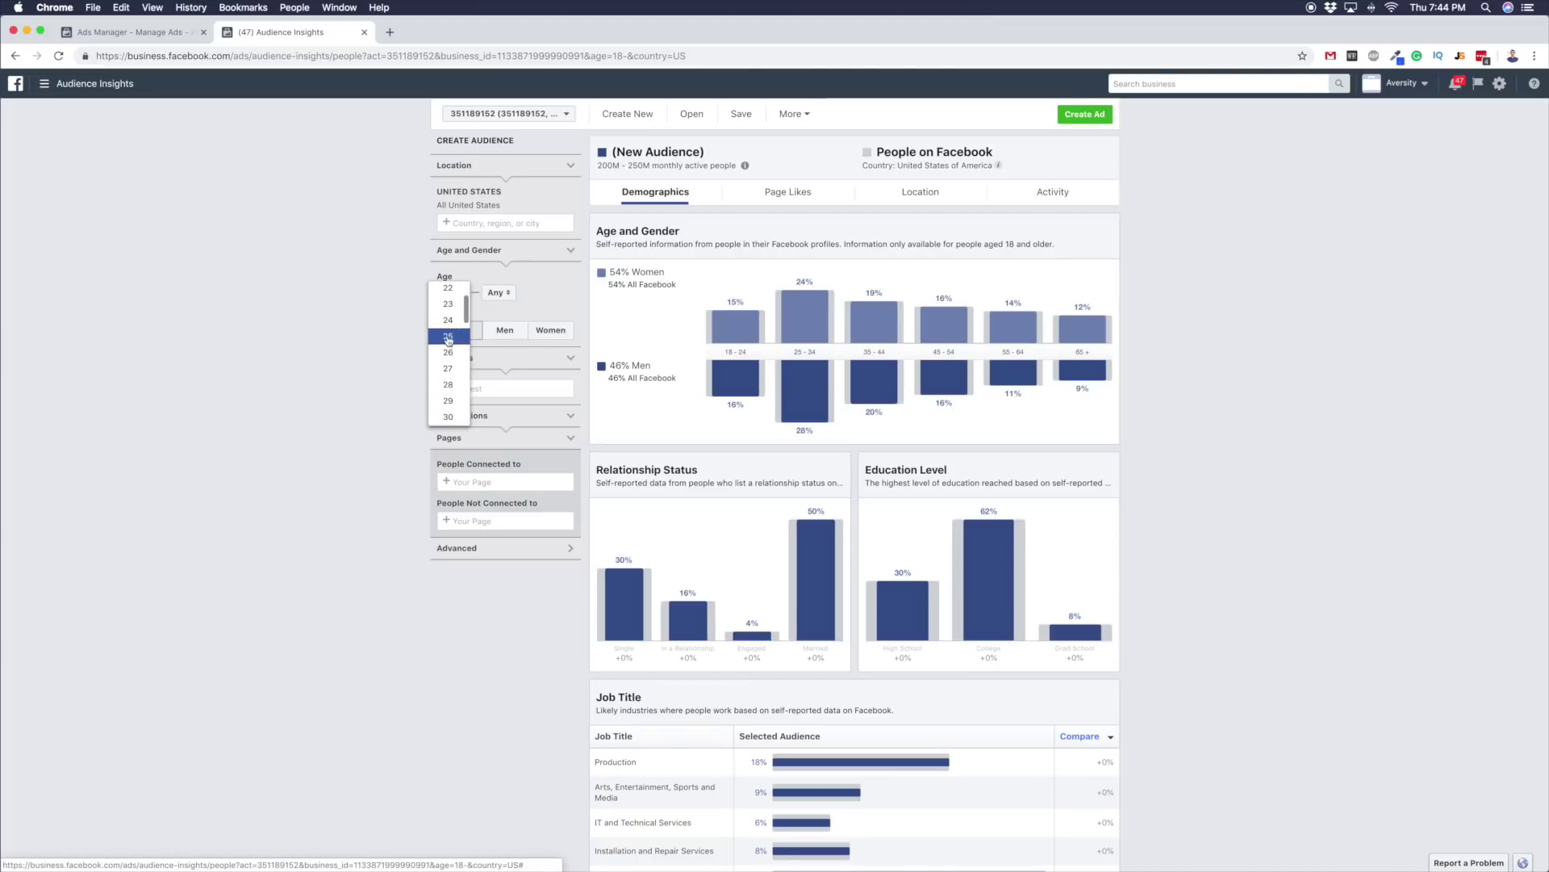
left_click(450, 337)
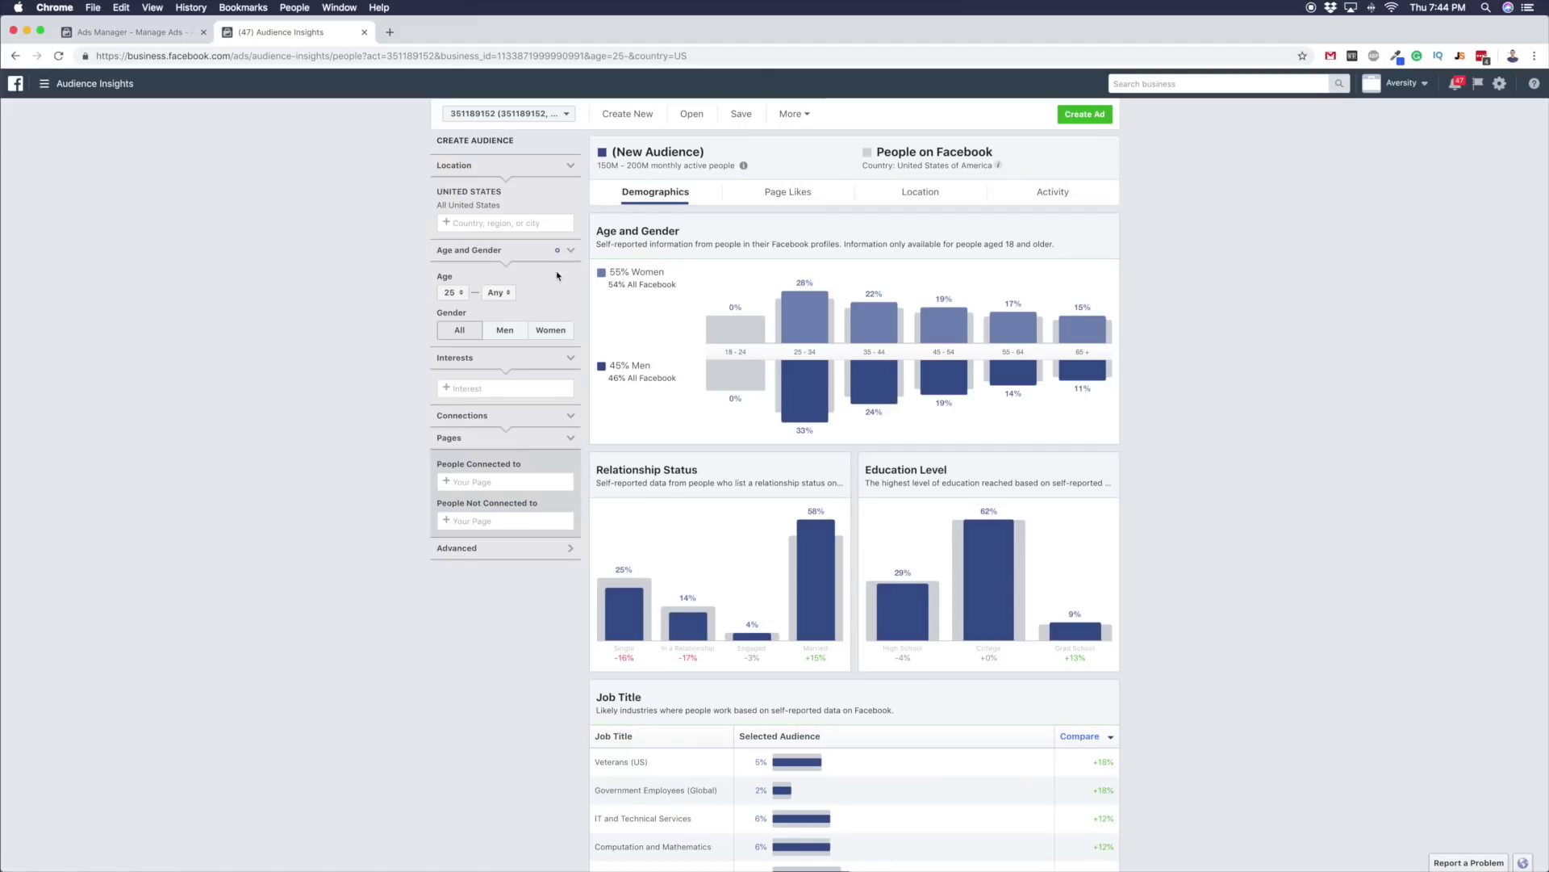
left_click(505, 331)
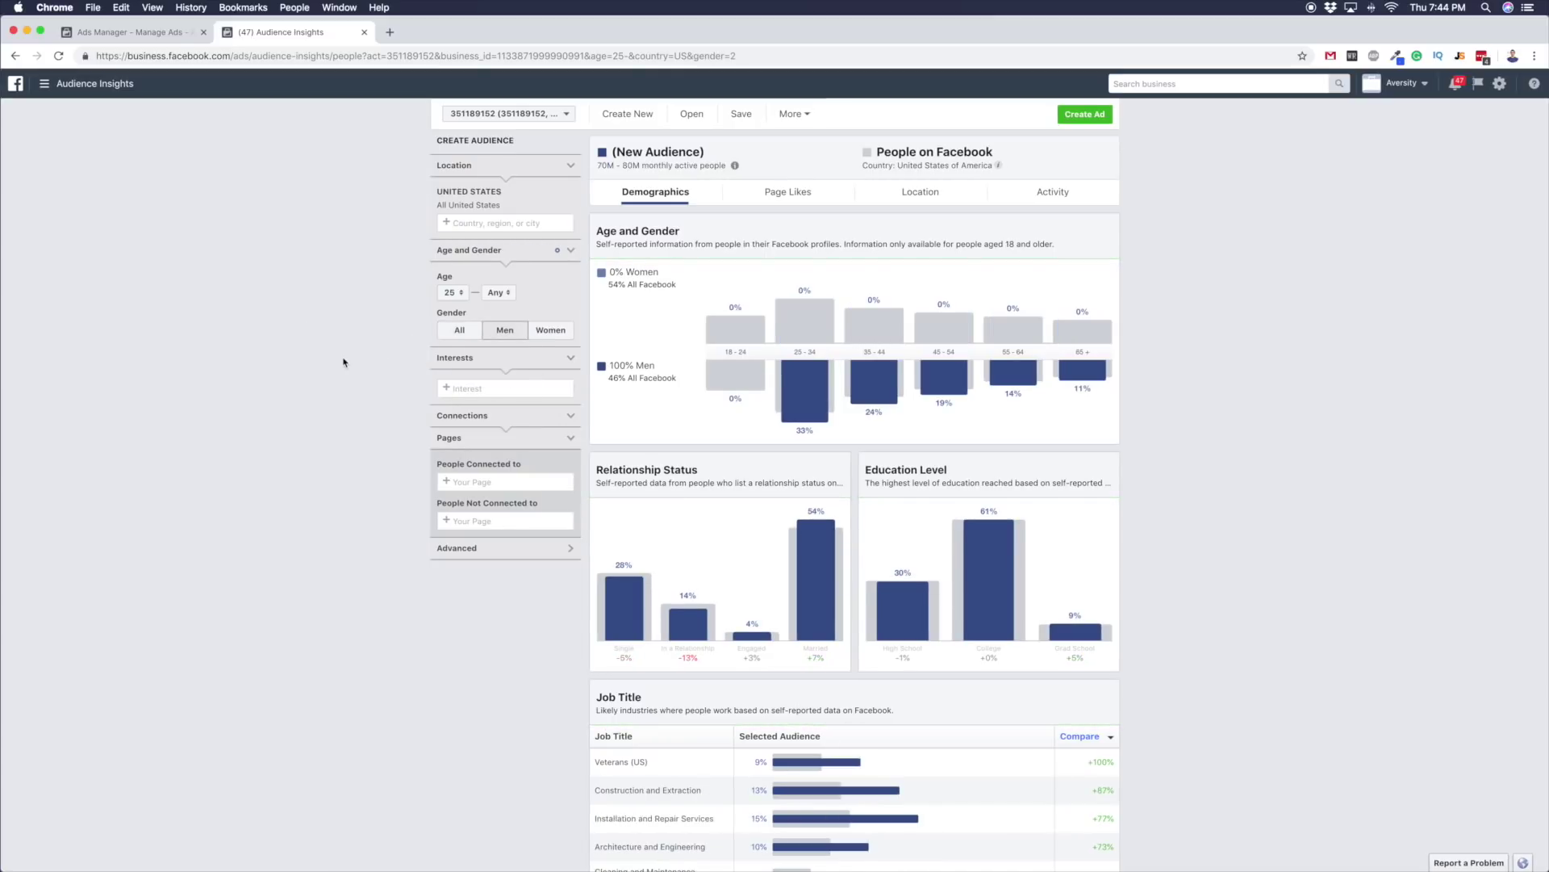
- Collapse the Pages filter and limit the audience's relationship status to Single in the advanced filters
scroll(356, 355, "down", 2)
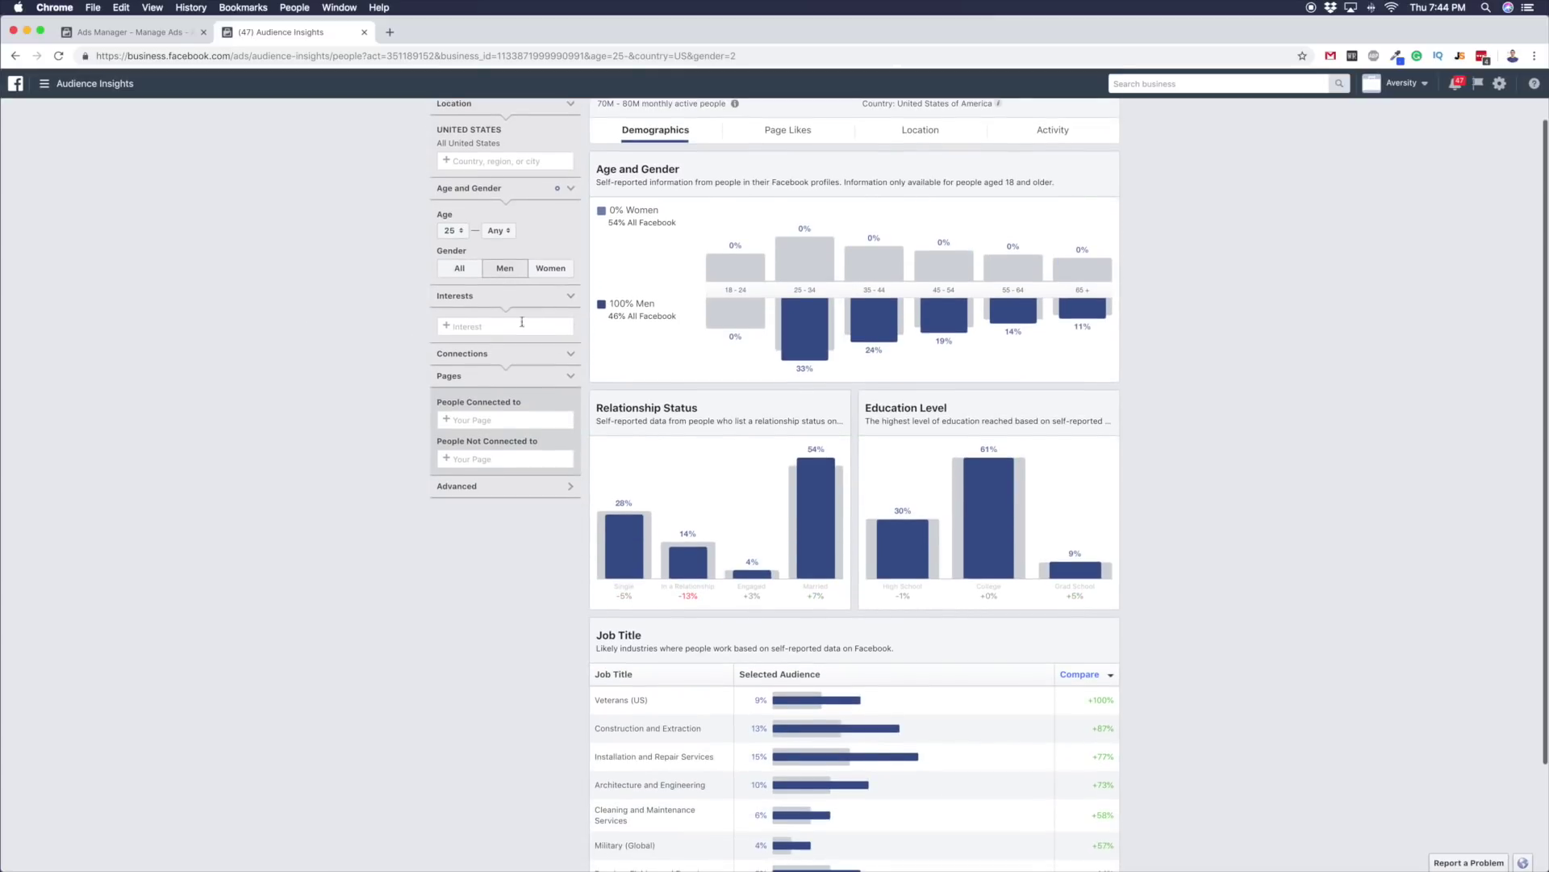
left_click(501, 328)
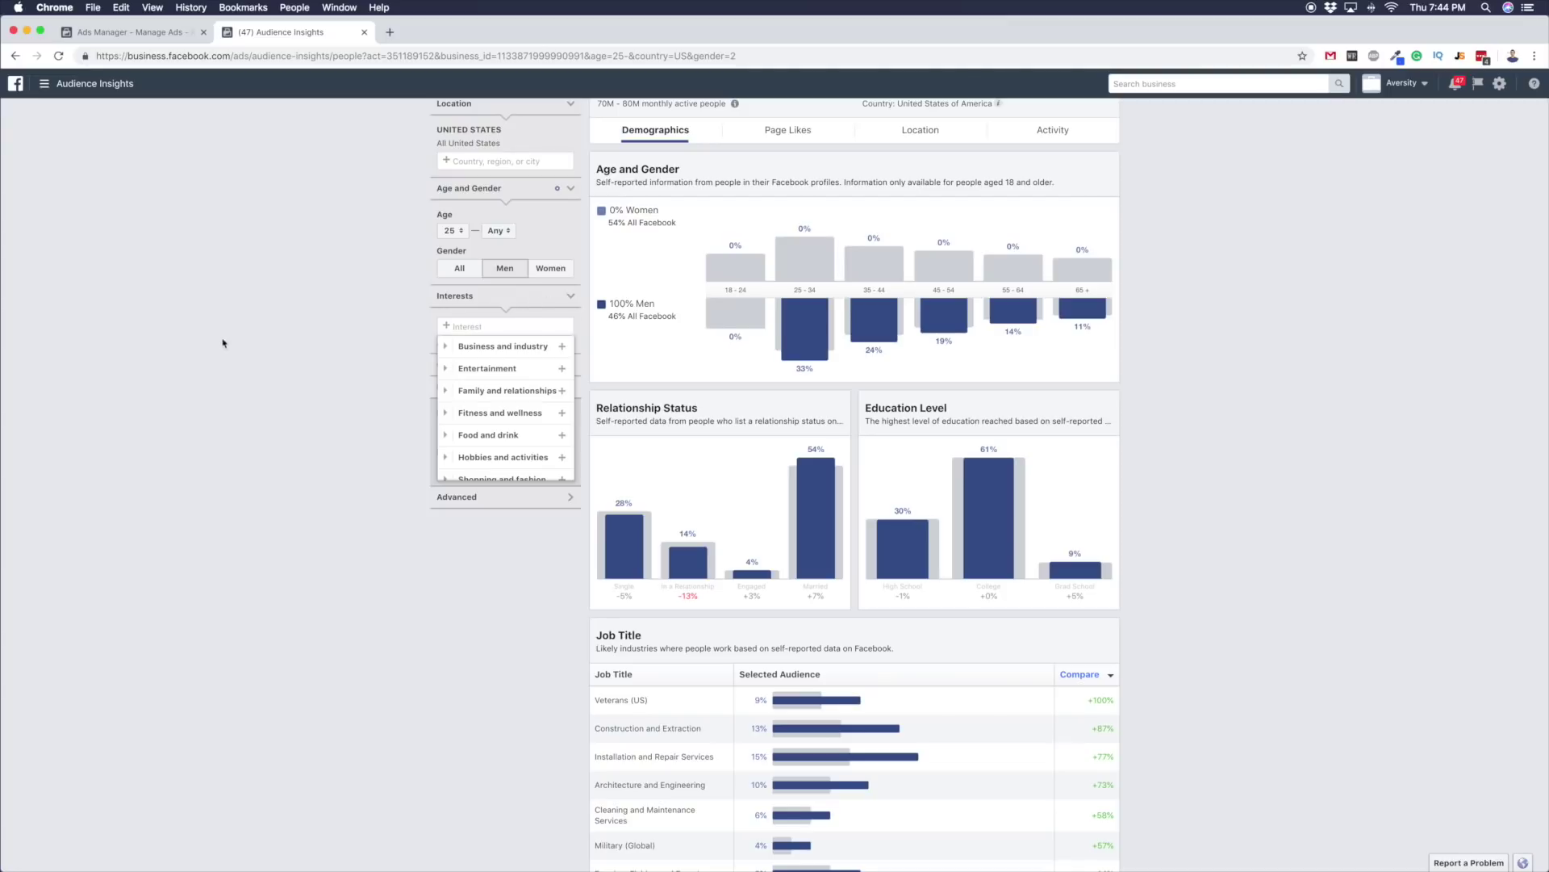
left_click(215, 345)
left_click(561, 377)
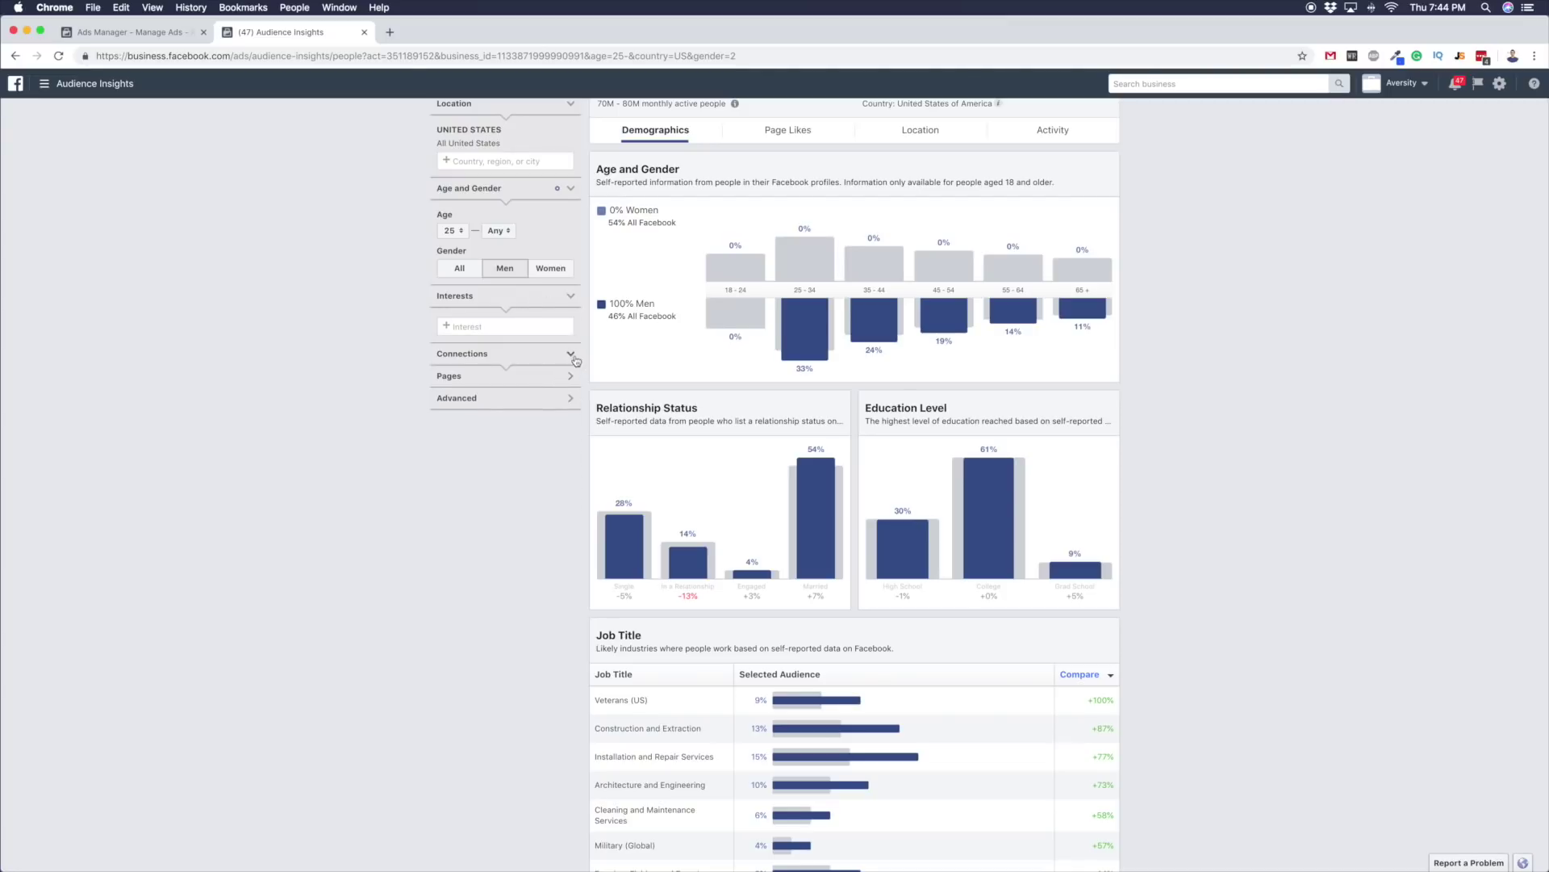
left_click(560, 405)
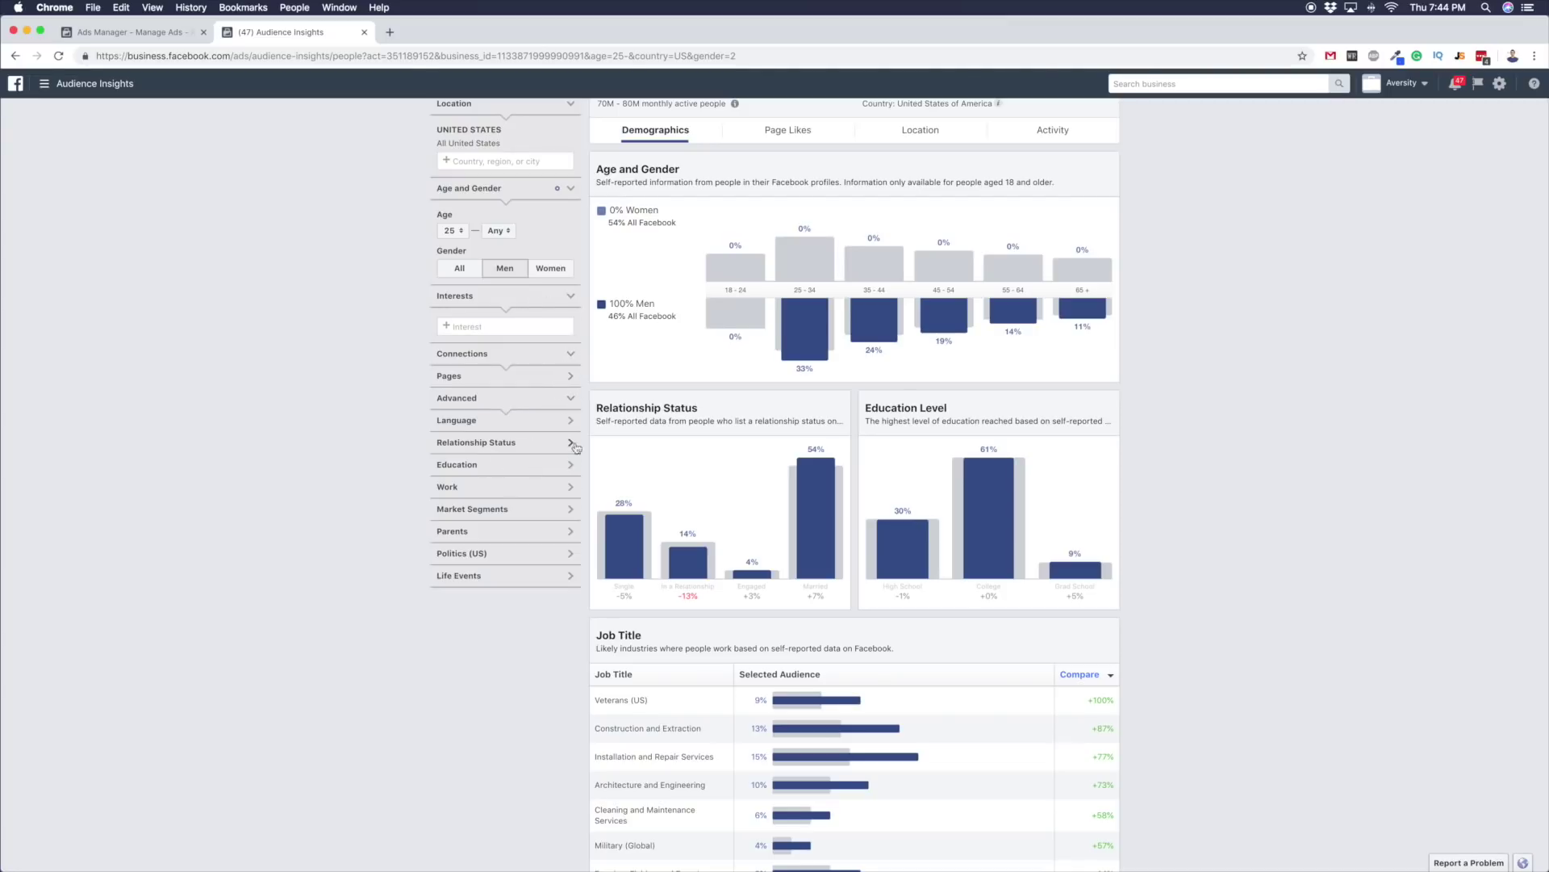
left_click(566, 450)
left_click(443, 469)
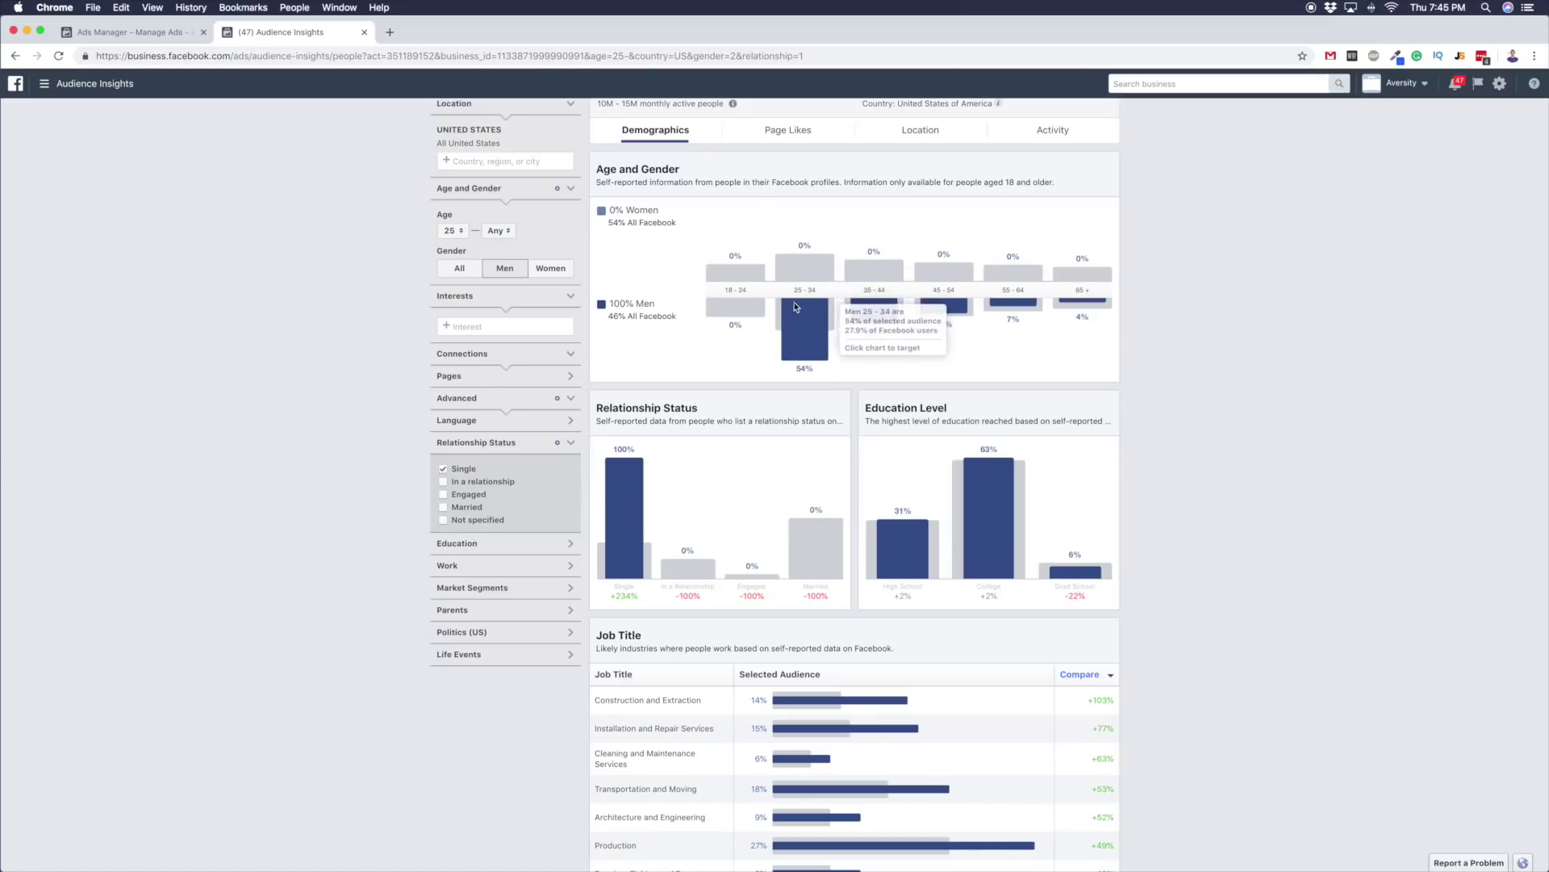
- Set the minimum age to 18 and examine the shares of men aged 18–24 and 25–34
scroll(218, 314, "up", 2)
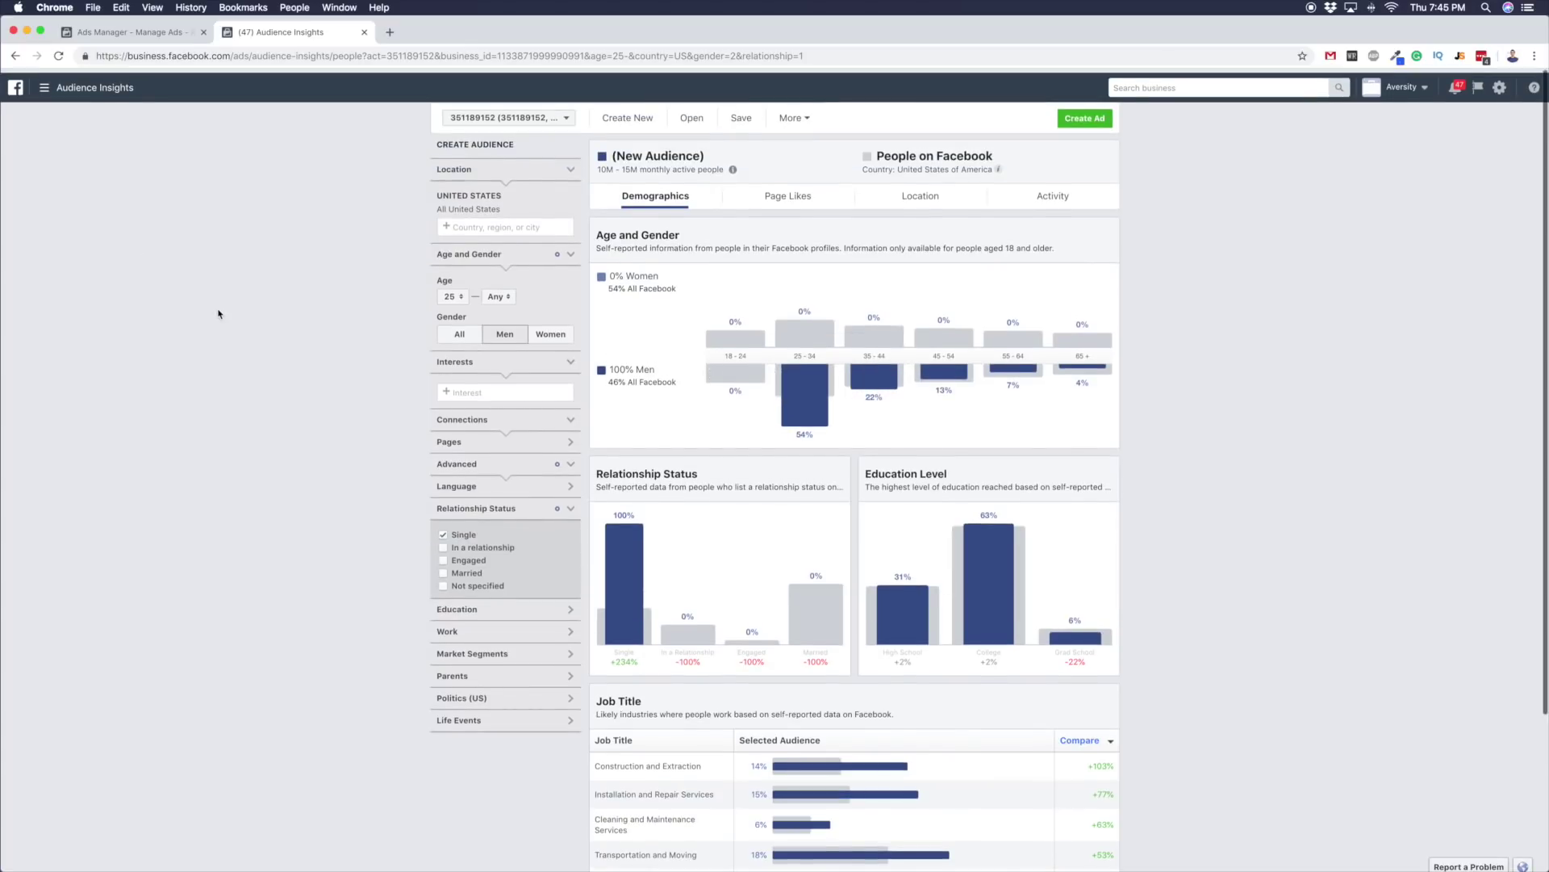
left_click(452, 296)
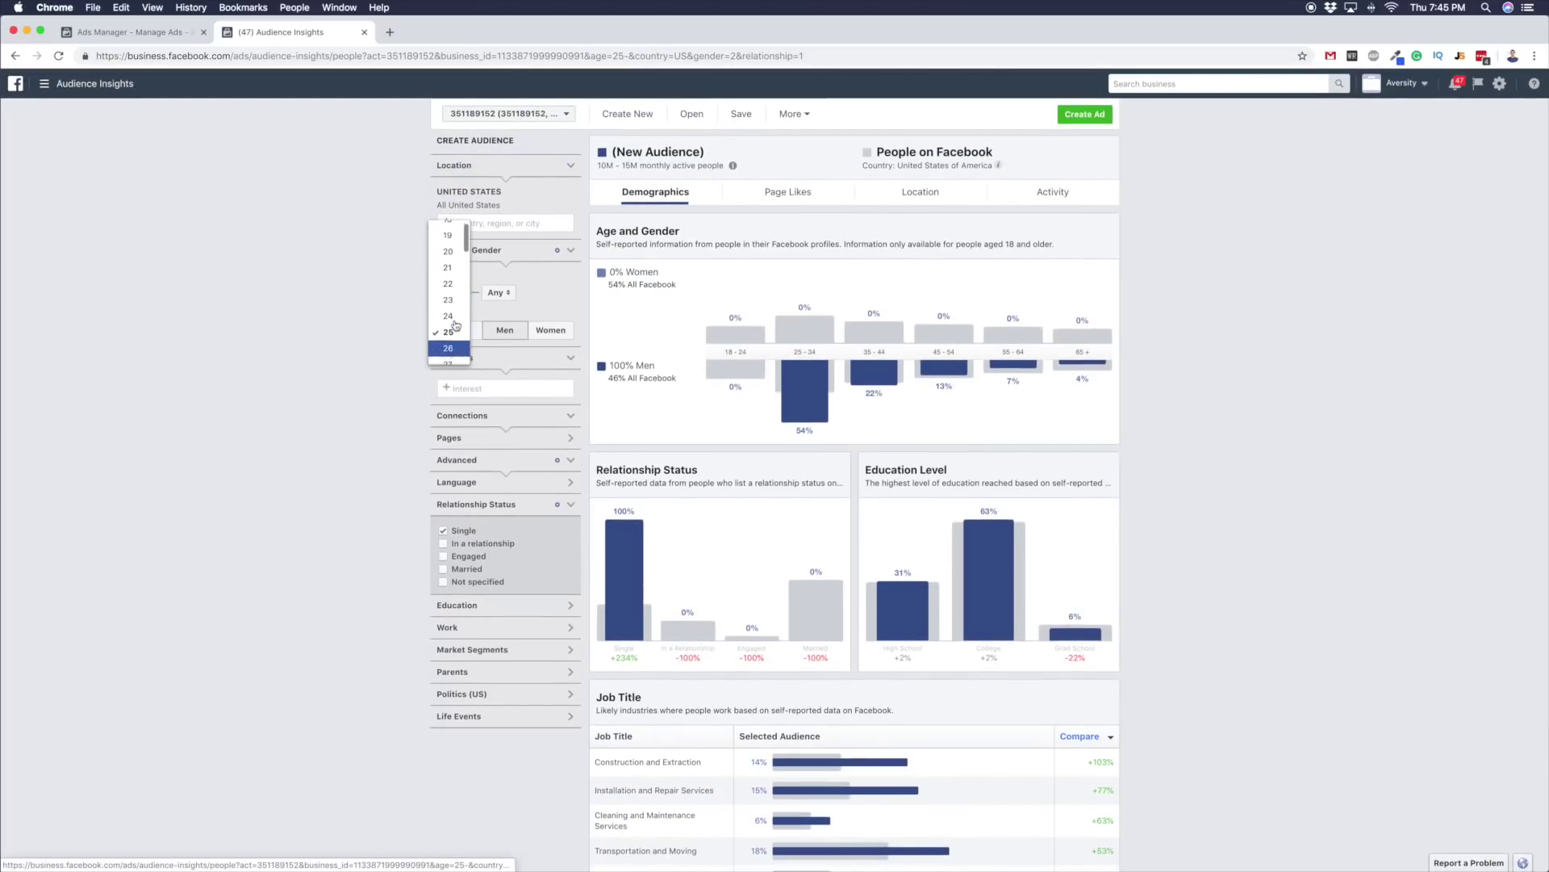
left_click(448, 226)
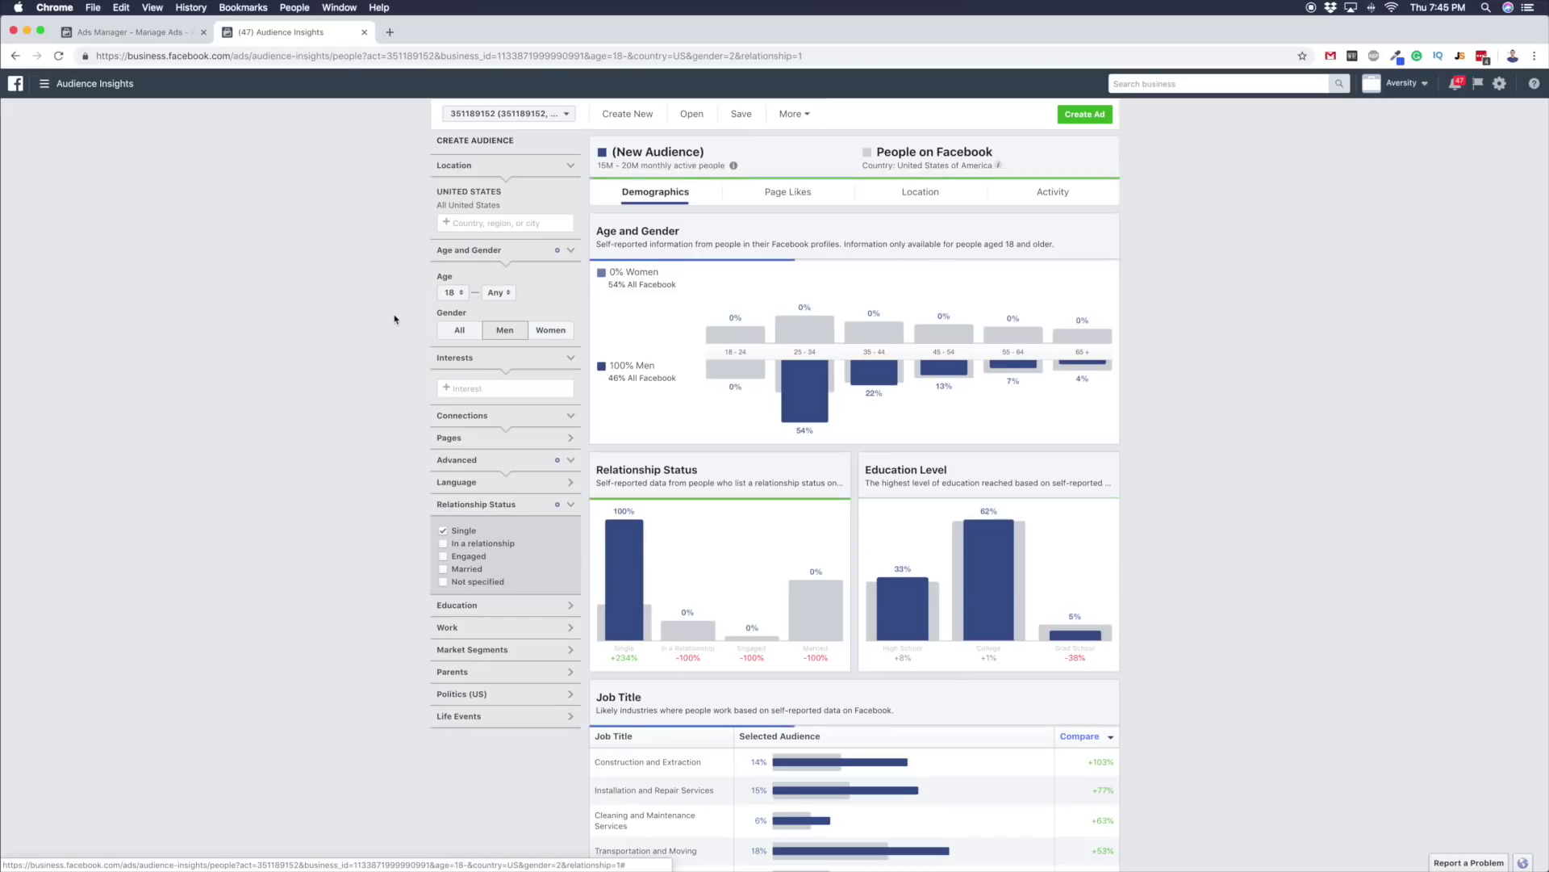
mouse_move(817, 397)
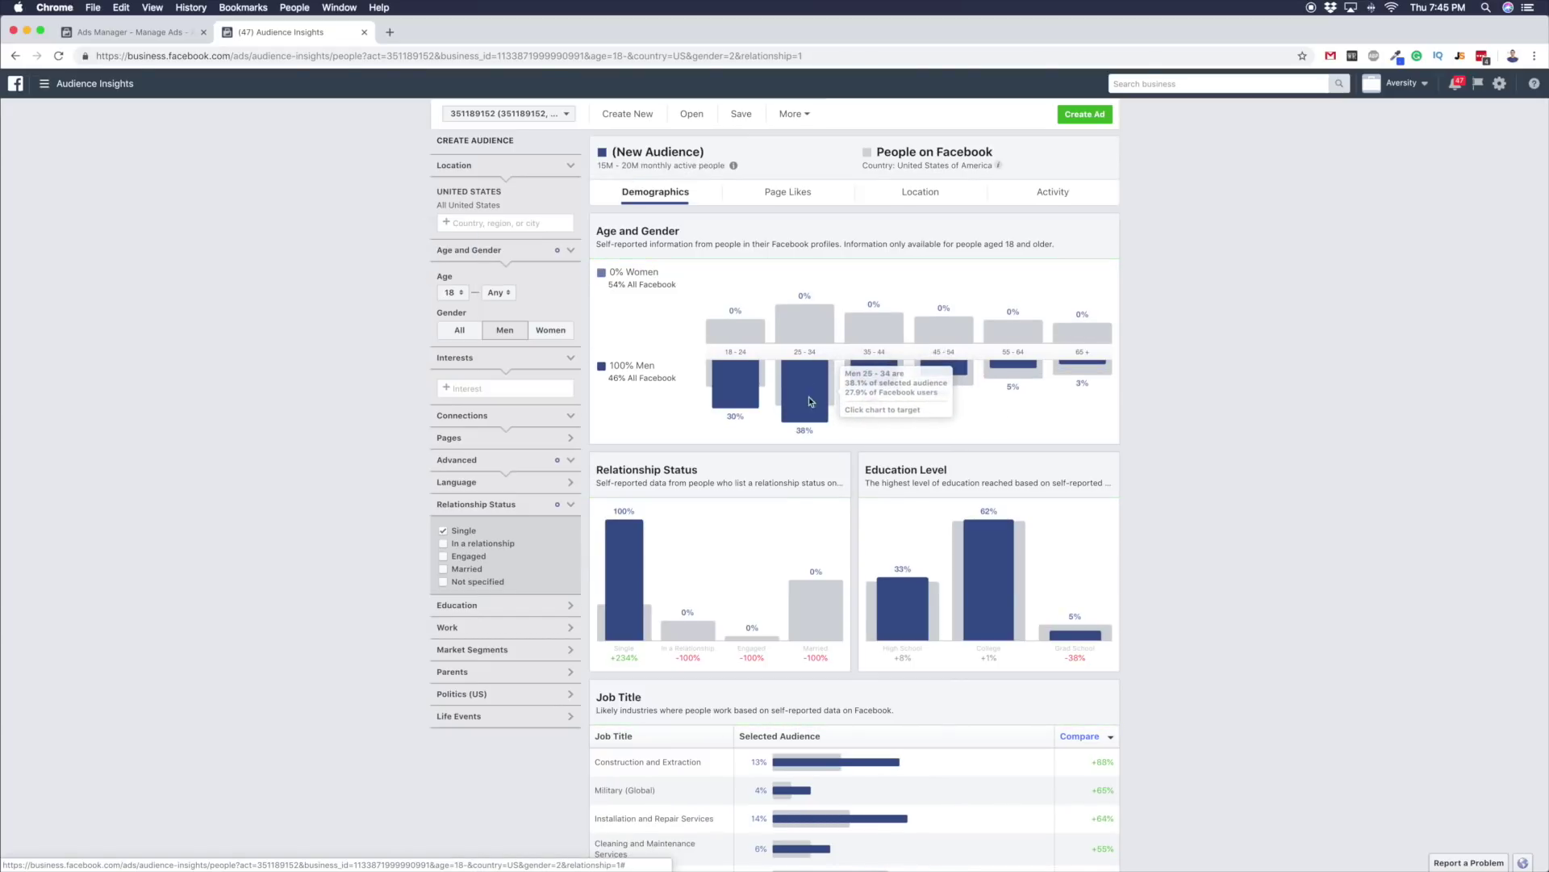
mouse_move(734, 367)
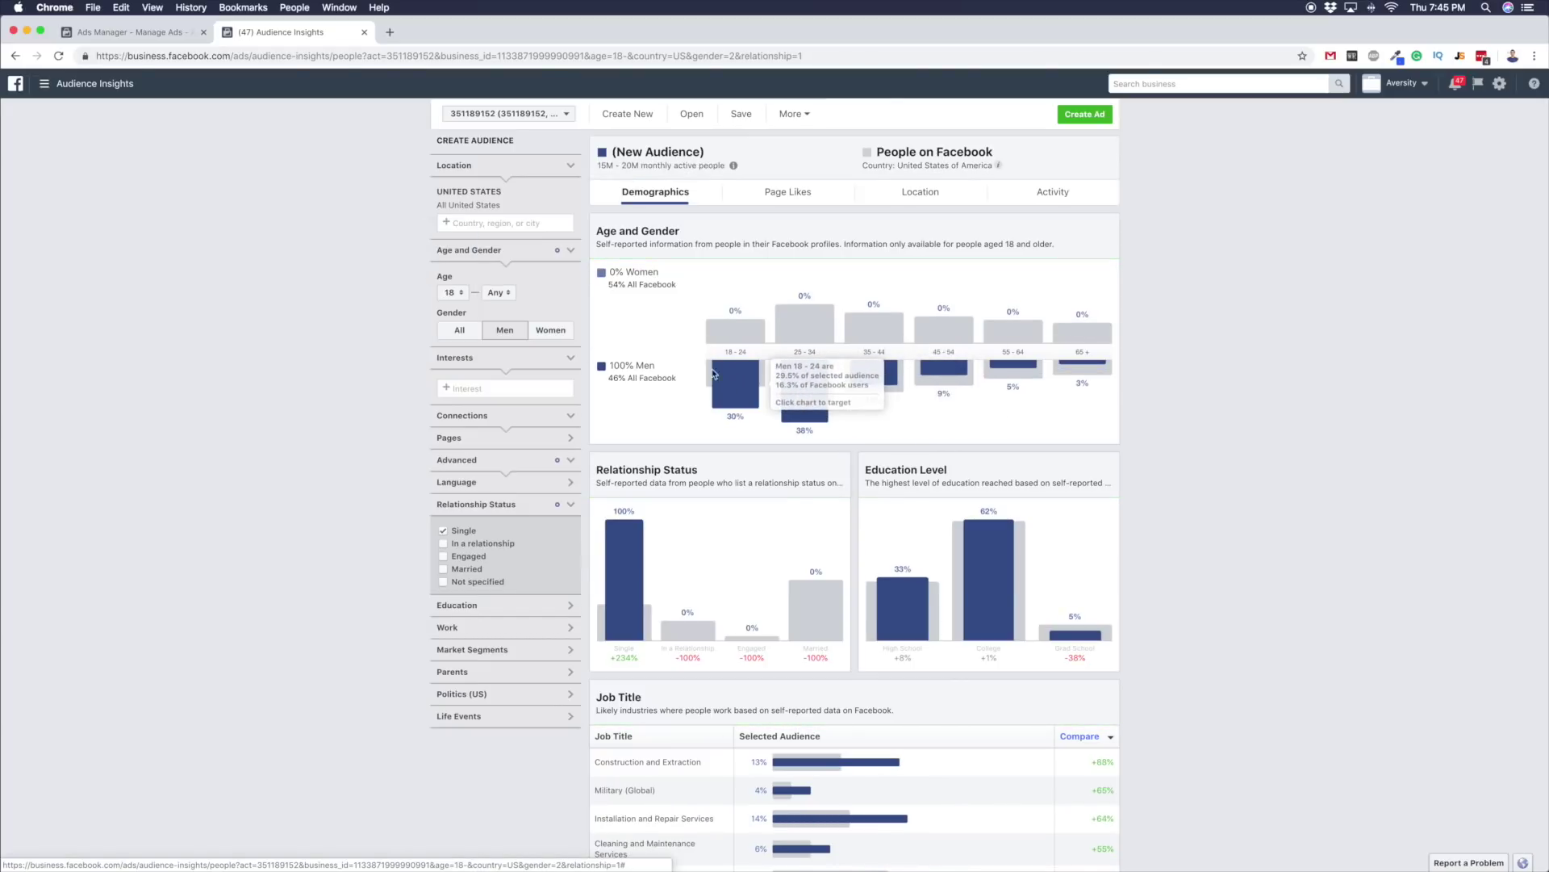
mouse_move(807, 372)
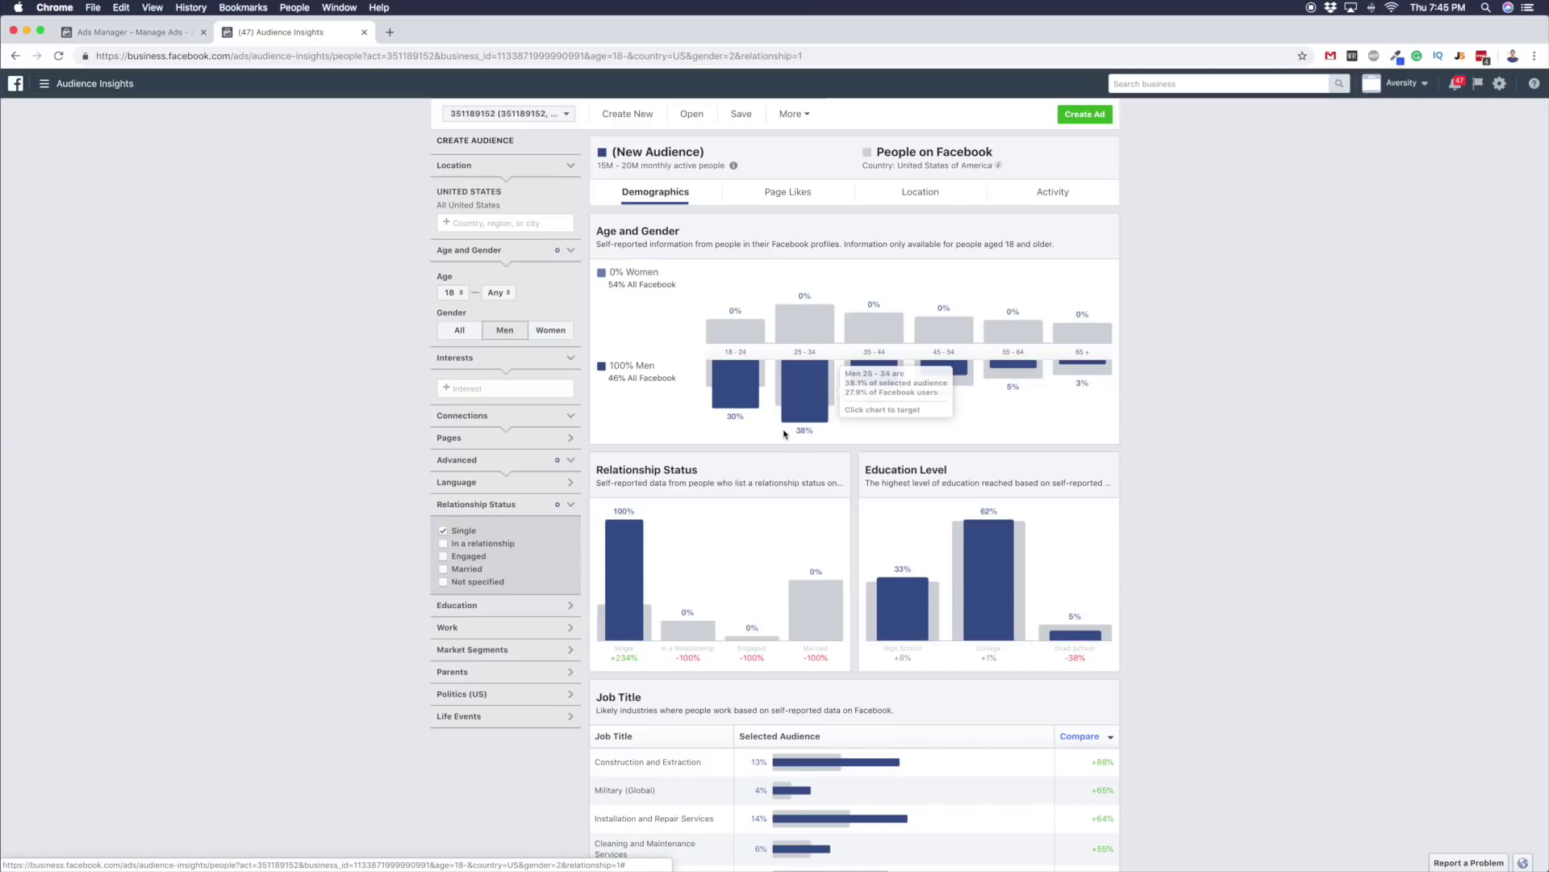
- Set the audience's minimum age back to 25
left_click(451, 292)
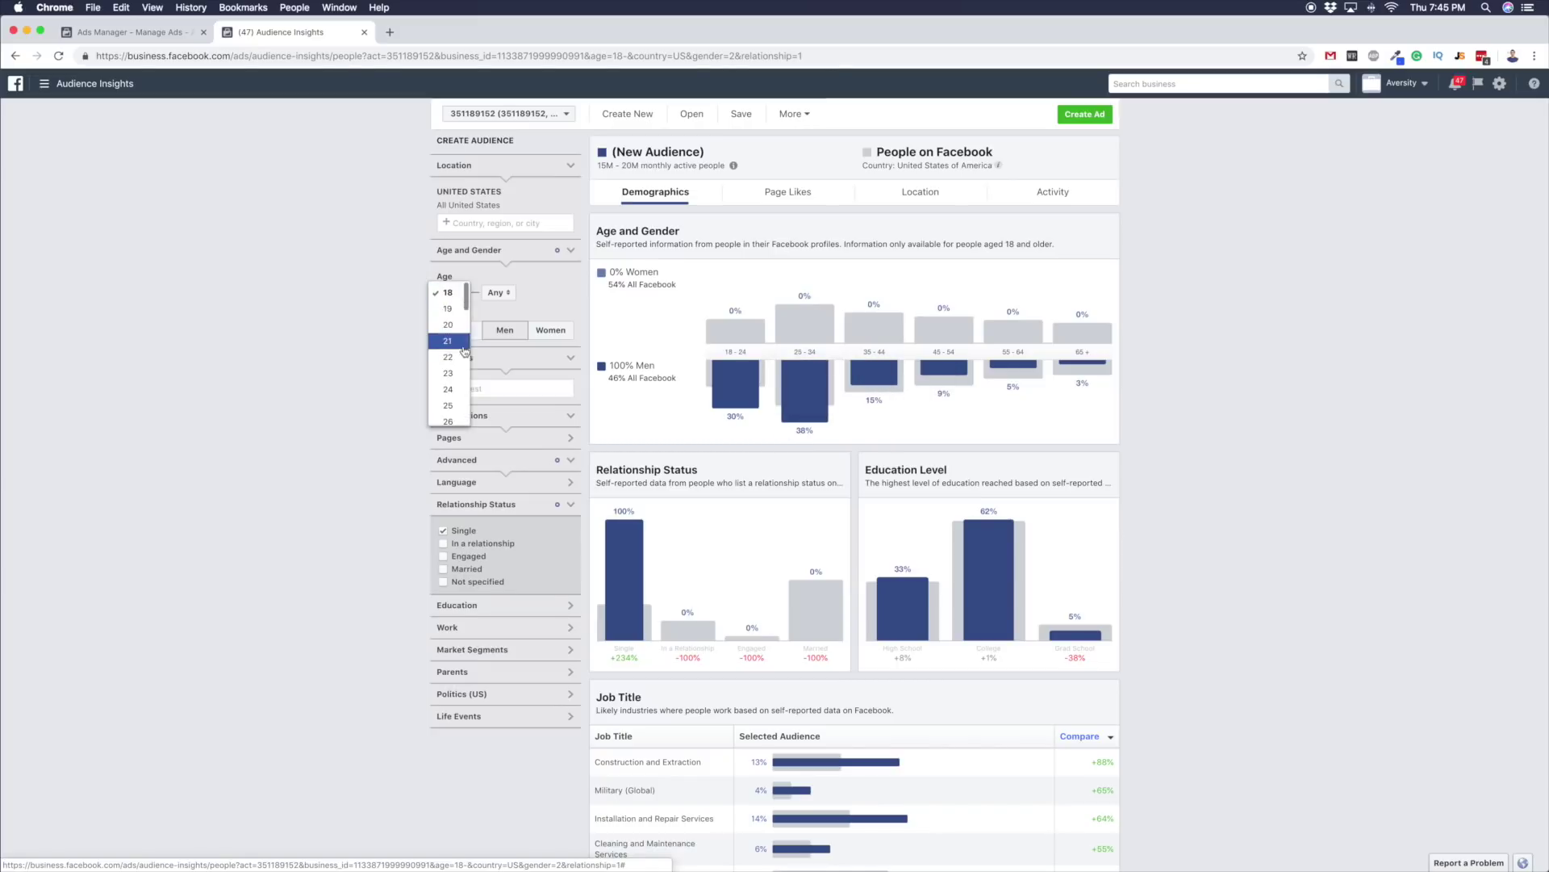
left_click(454, 379)
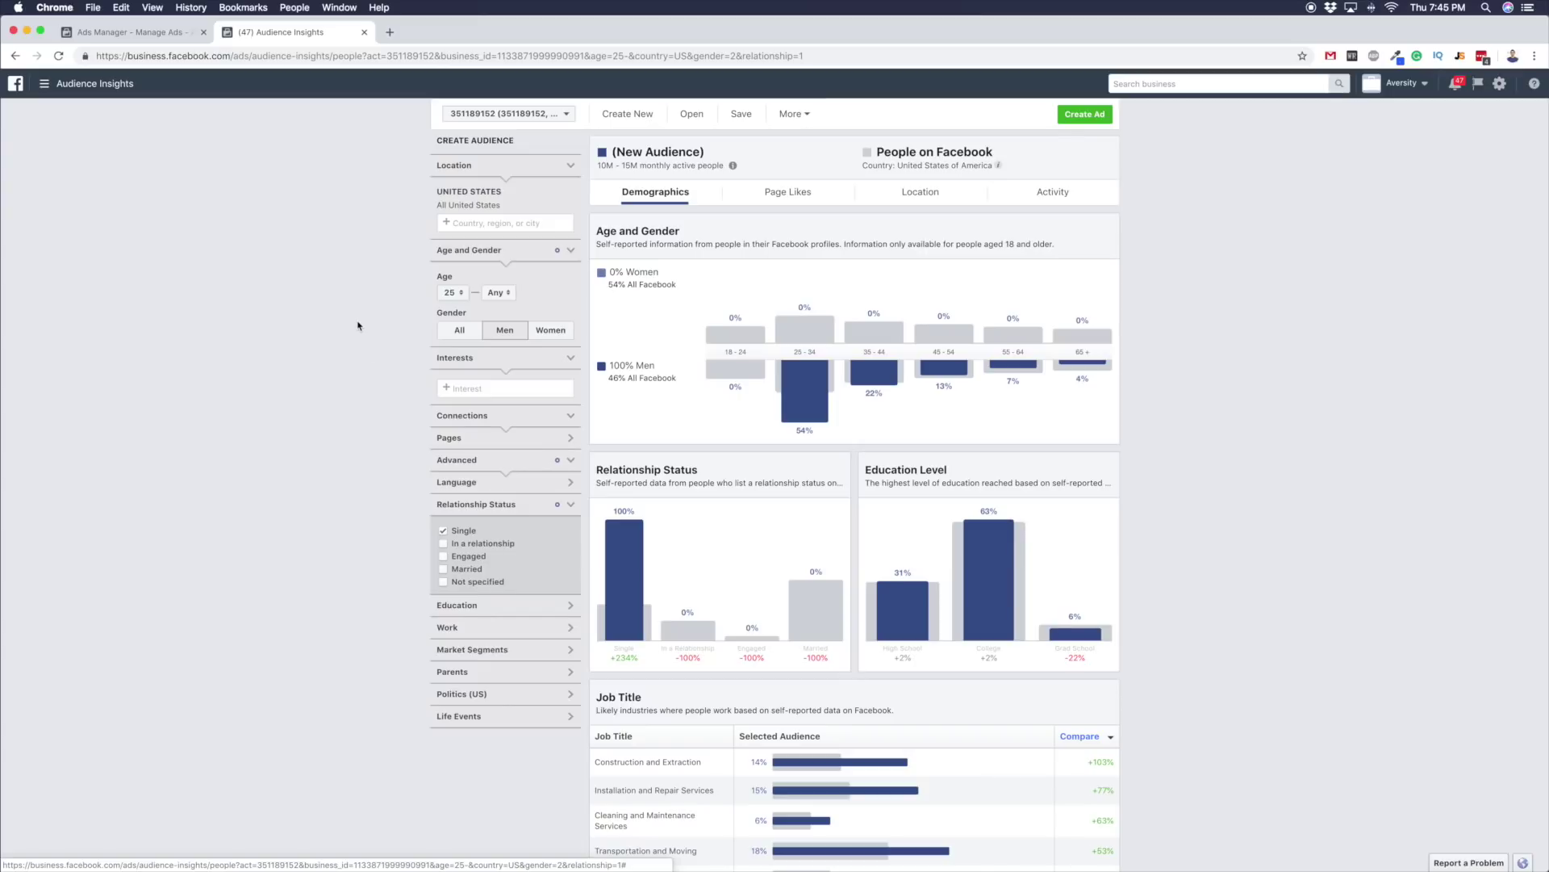
left_click(451, 296)
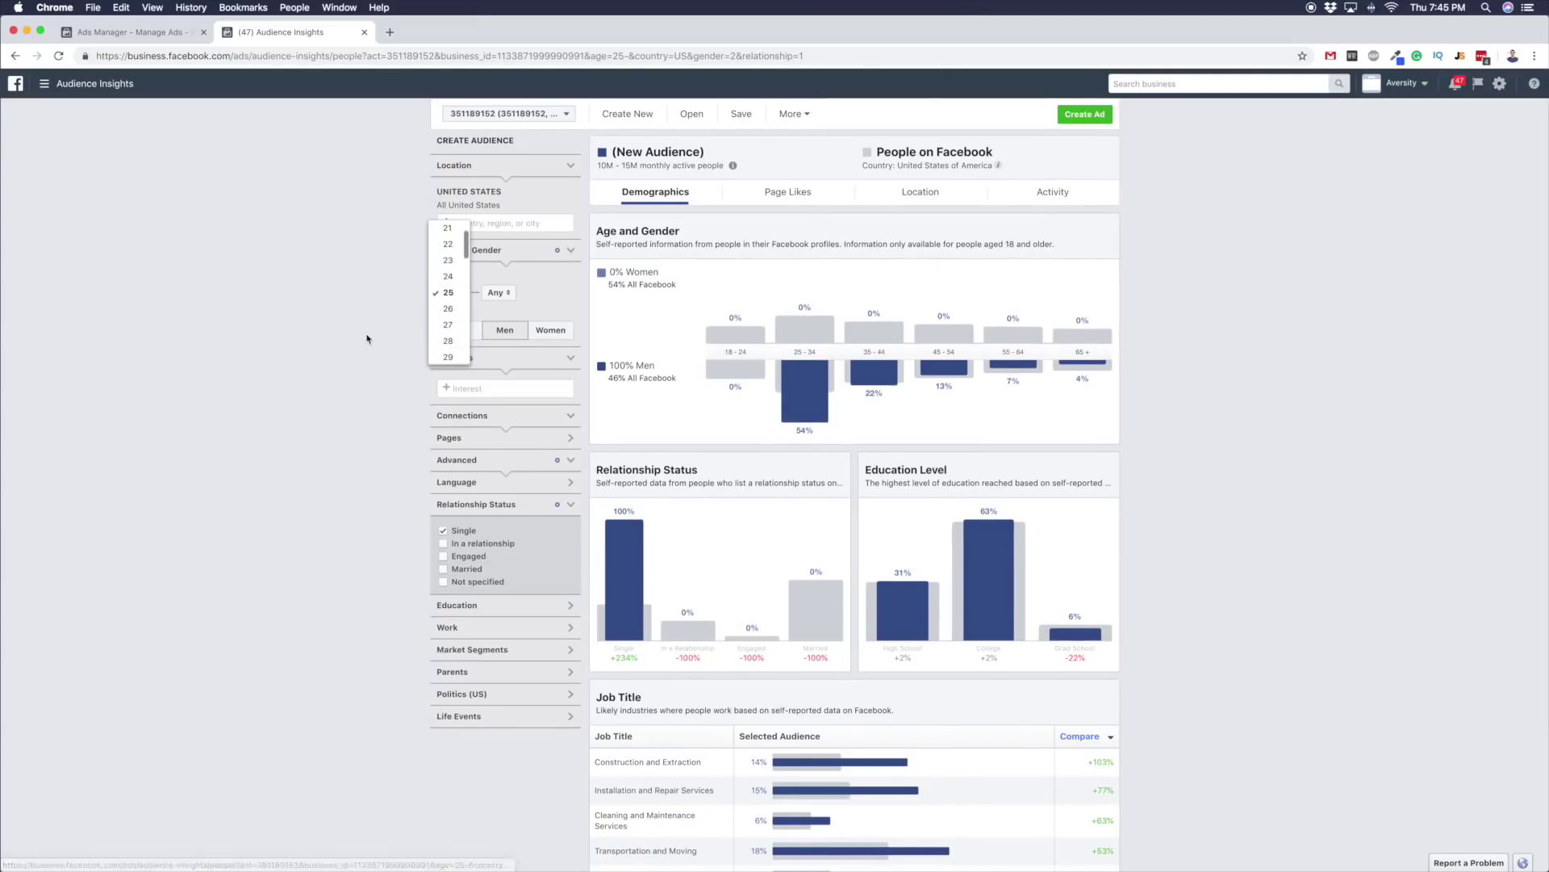
left_click(367, 338)
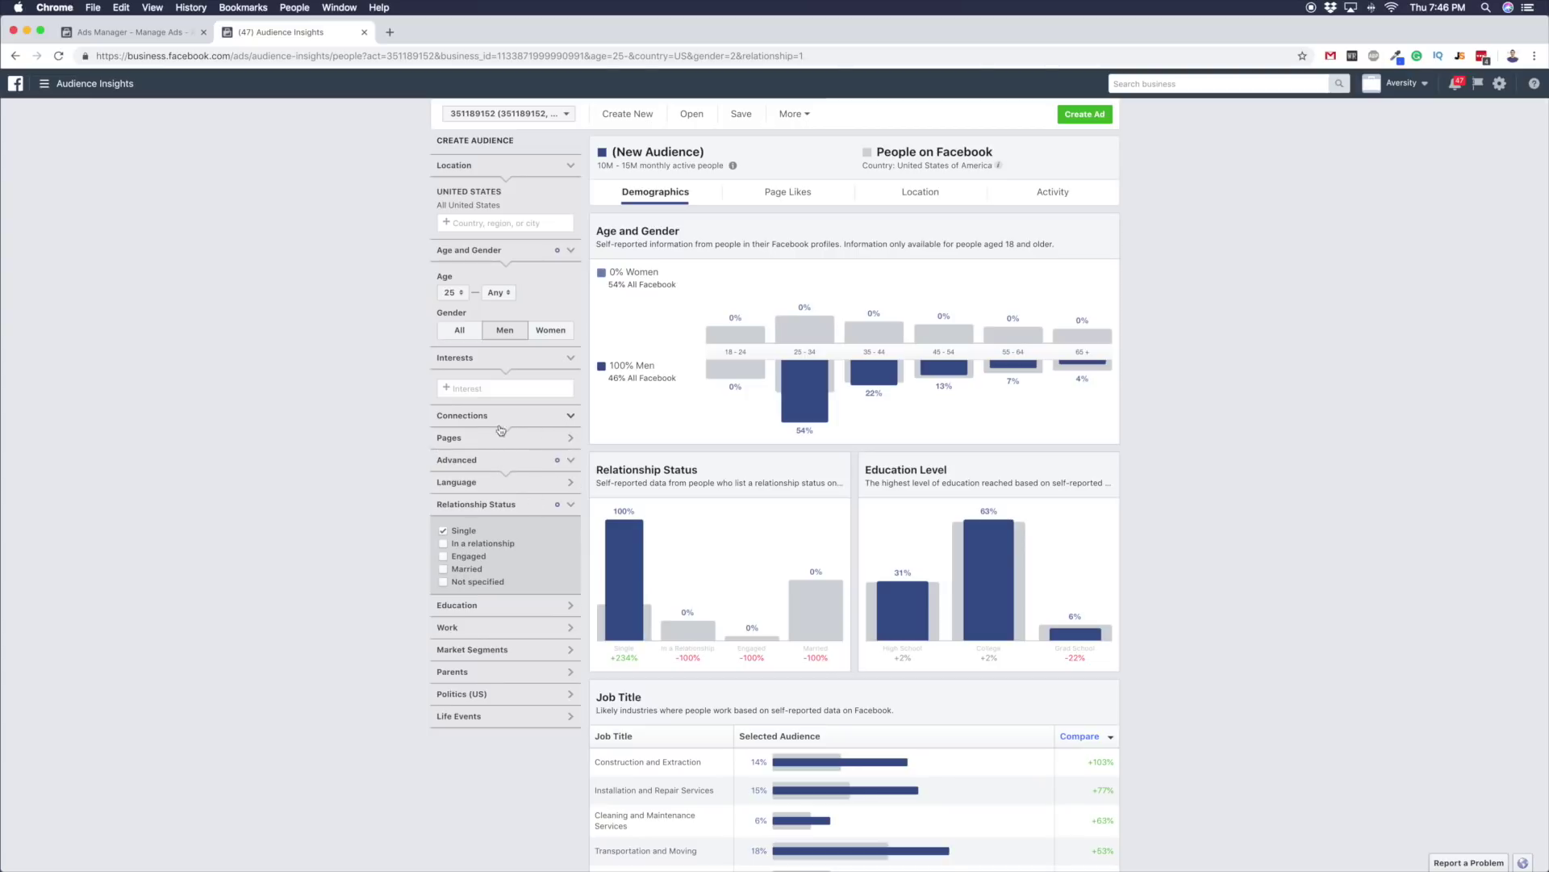
- Check the Pages connection filters, then examine the audience's demographic charts and job title breakdown
left_click(498, 428)
left_click(564, 420)
left_click(488, 446)
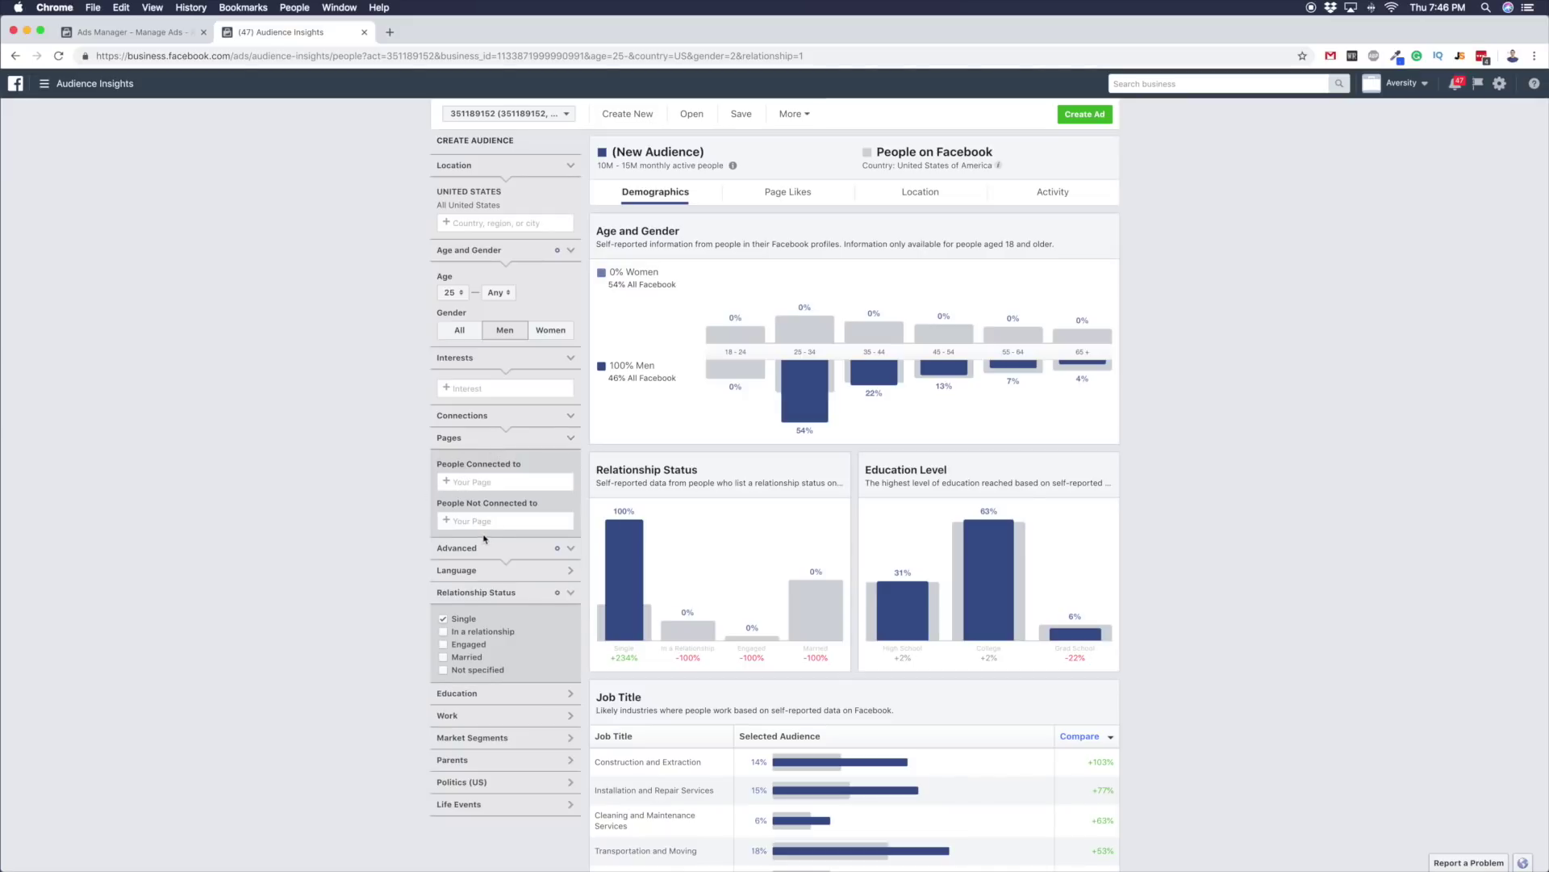
left_click(556, 438)
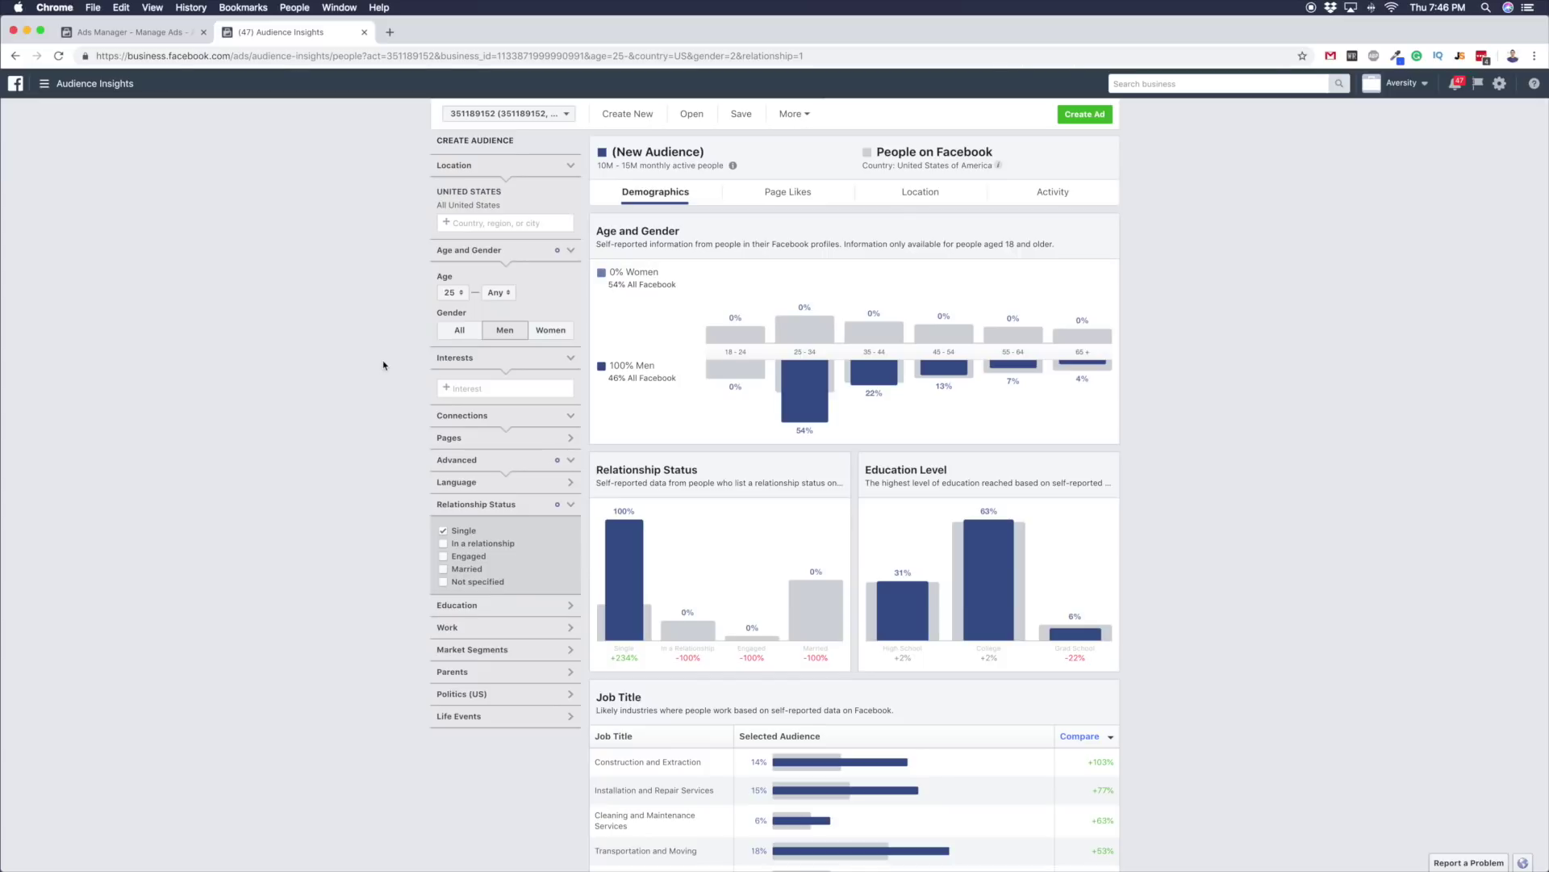
scroll(370, 288, "down", 5)
scroll(370, 287, "up", 4)
scroll(370, 287, "down", 4)
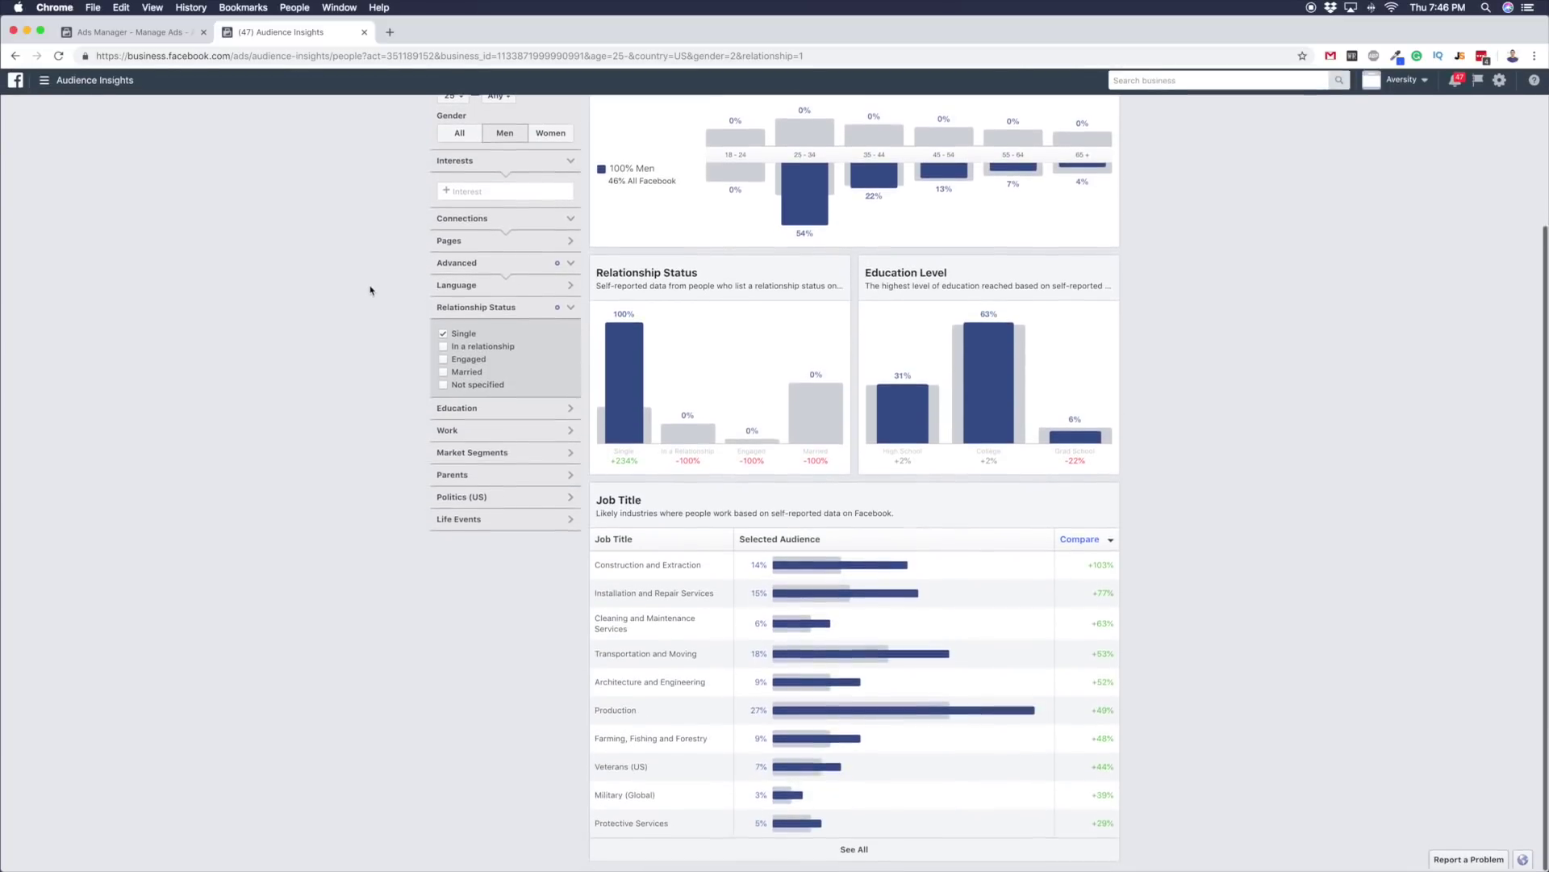
- Add Online dating service as an audience interest and examine the resulting demographic and job title charts
scroll(374, 289, "up", 3)
left_click(458, 364)
type("online dat")
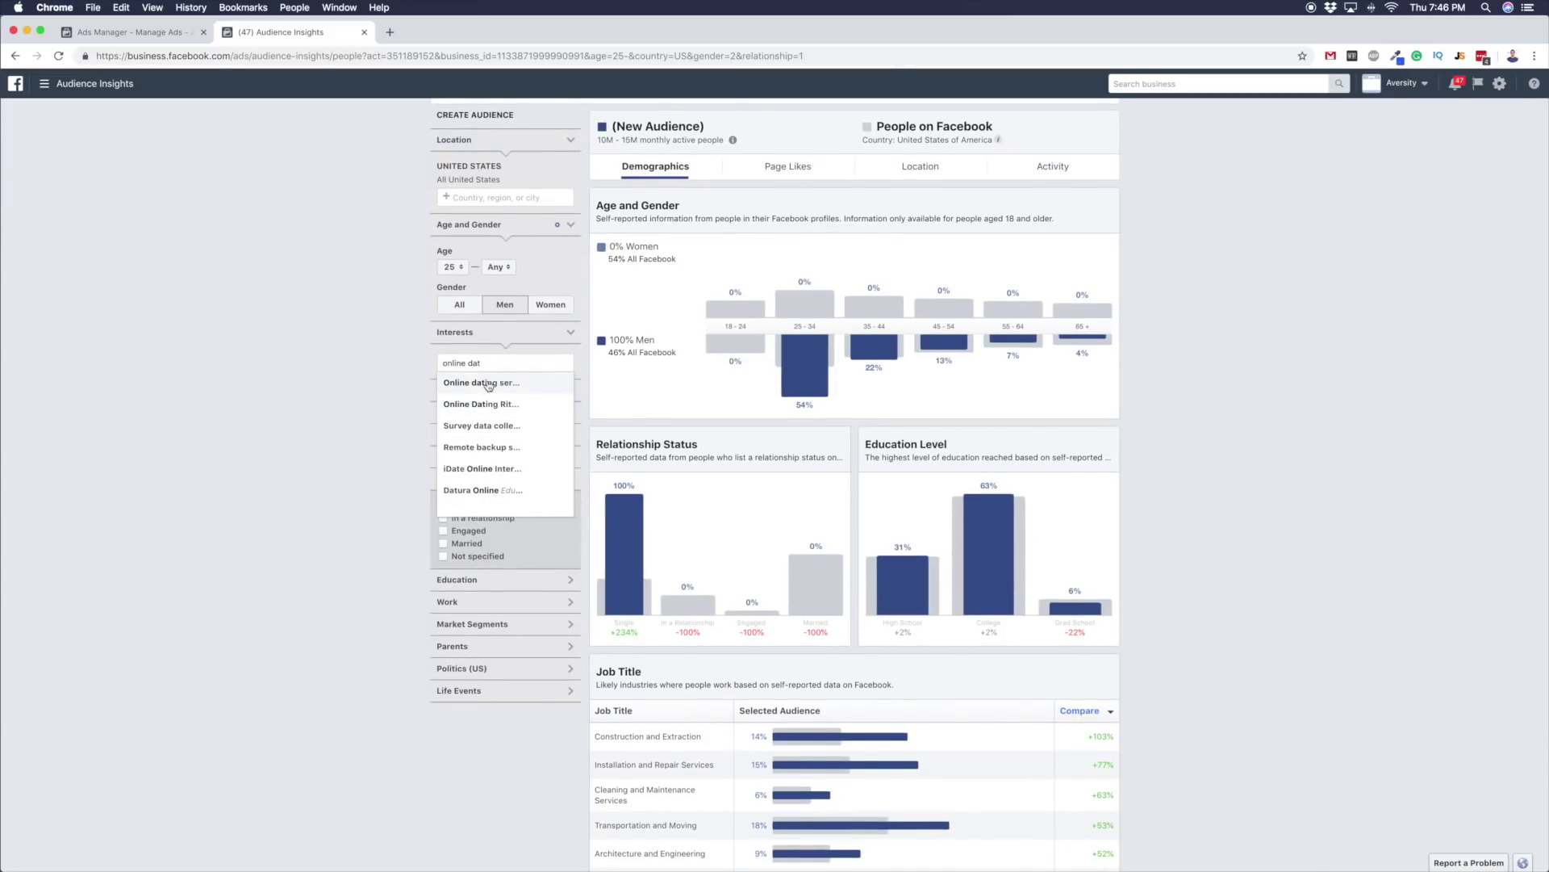
left_click(488, 383)
left_click(423, 397)
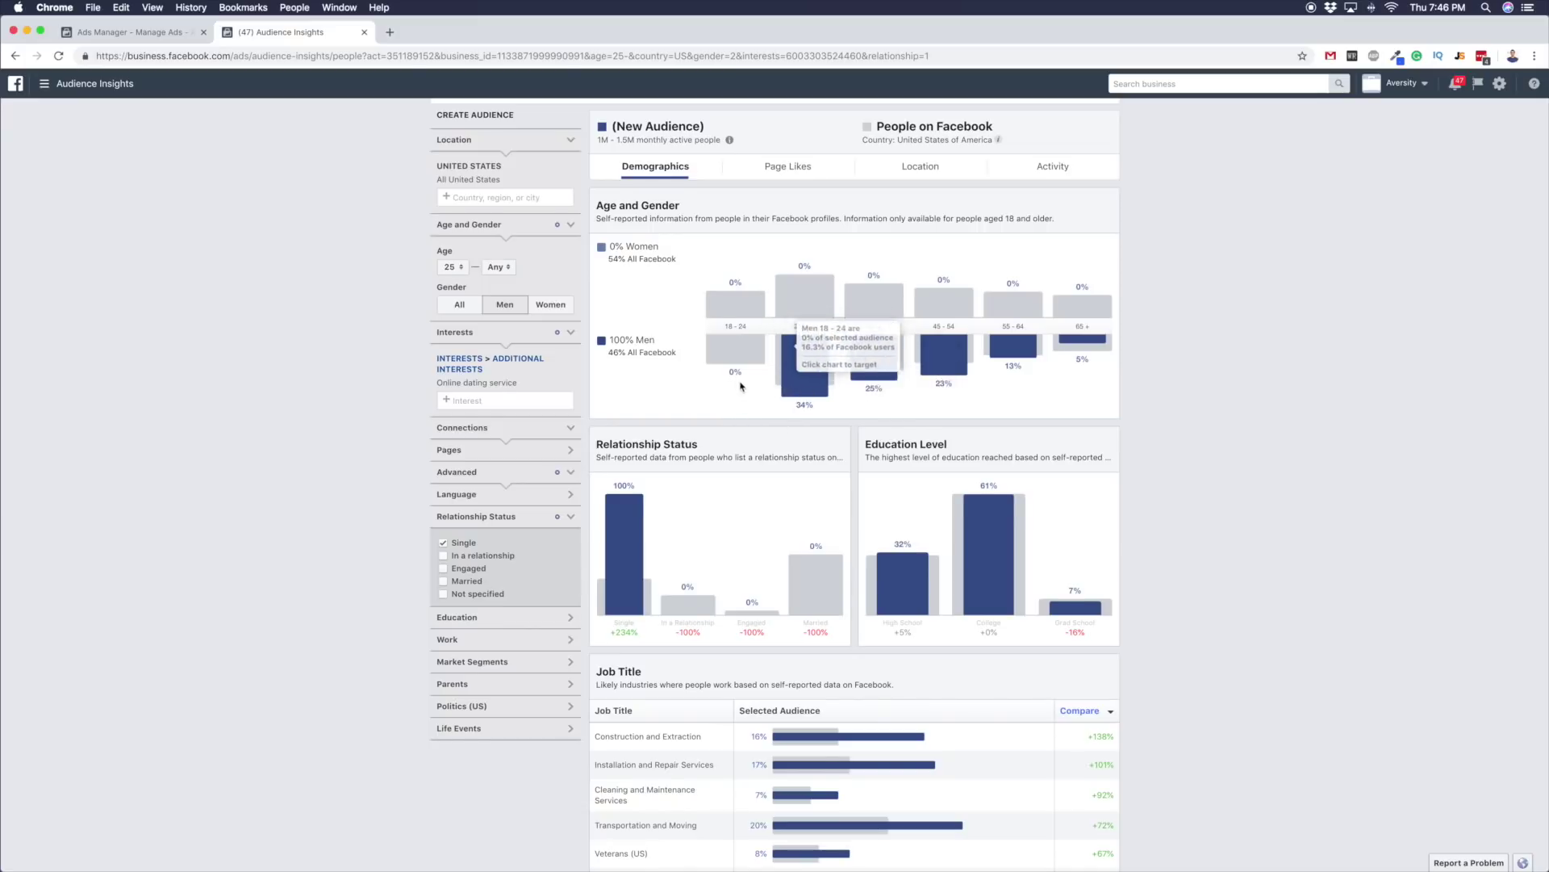
scroll(740, 383, "down", 2)
scroll(743, 403, "down", 3)
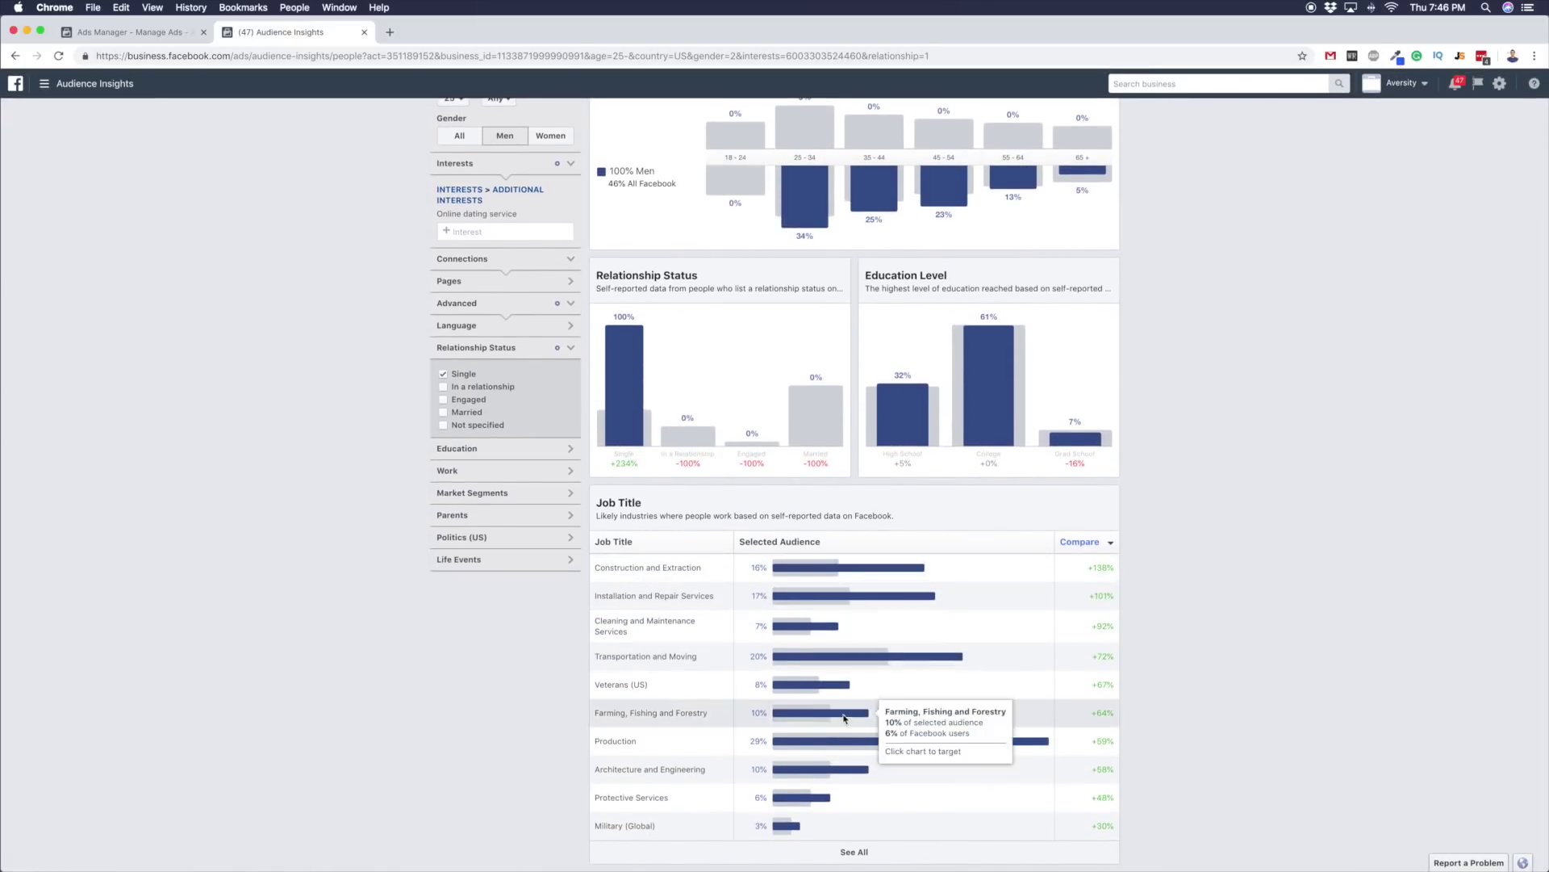
scroll(841, 581, "up", 6)
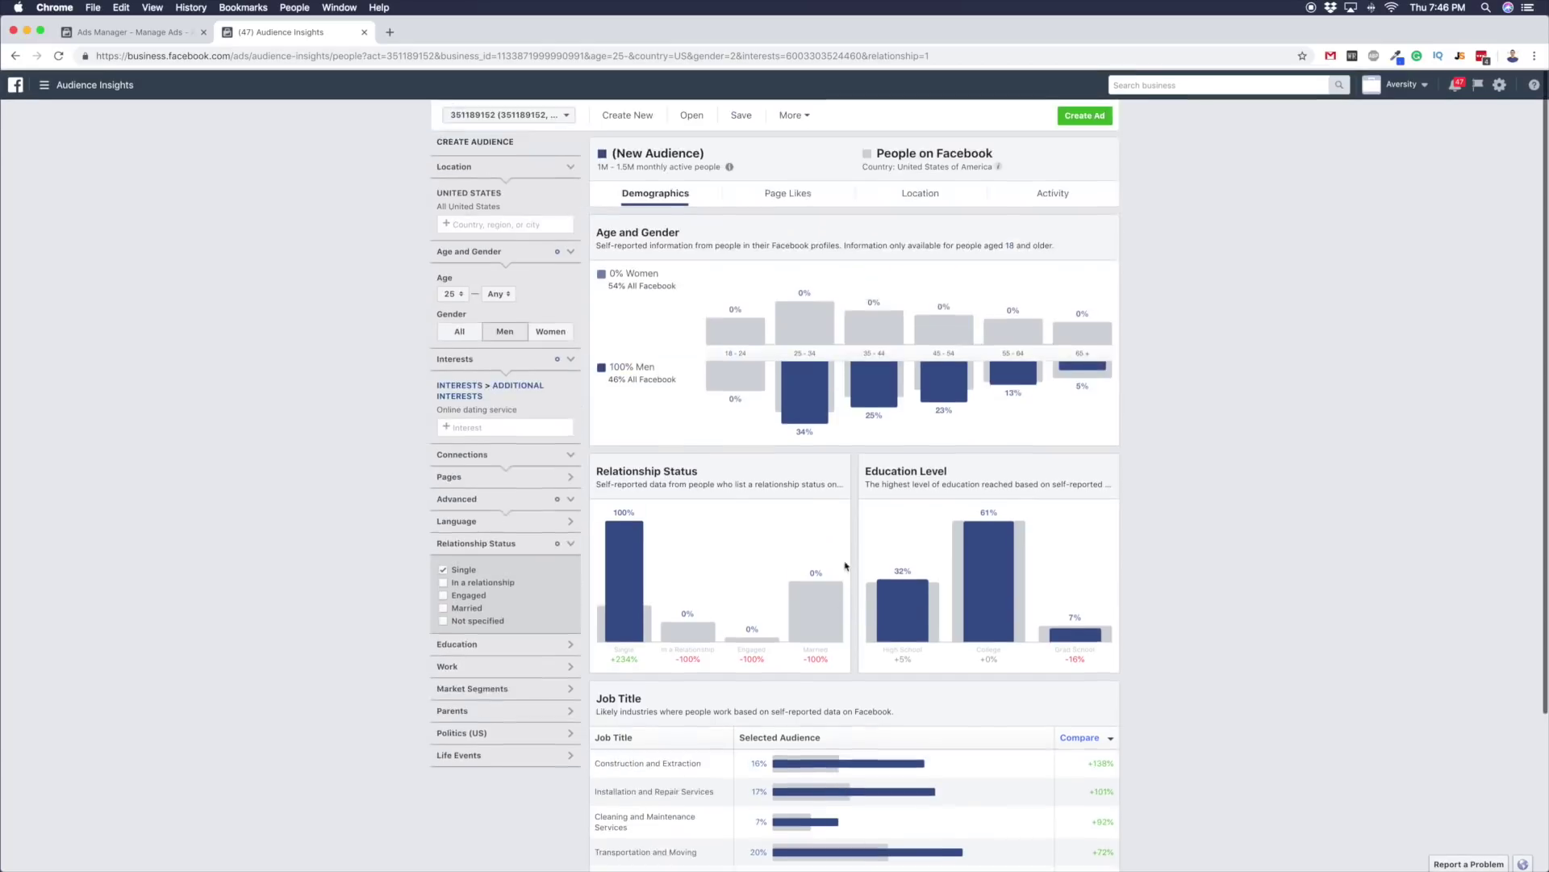
- Examine the audience's Page Likes, covering the top categories and the most relevant pages such as CARiD.com
left_click(815, 194)
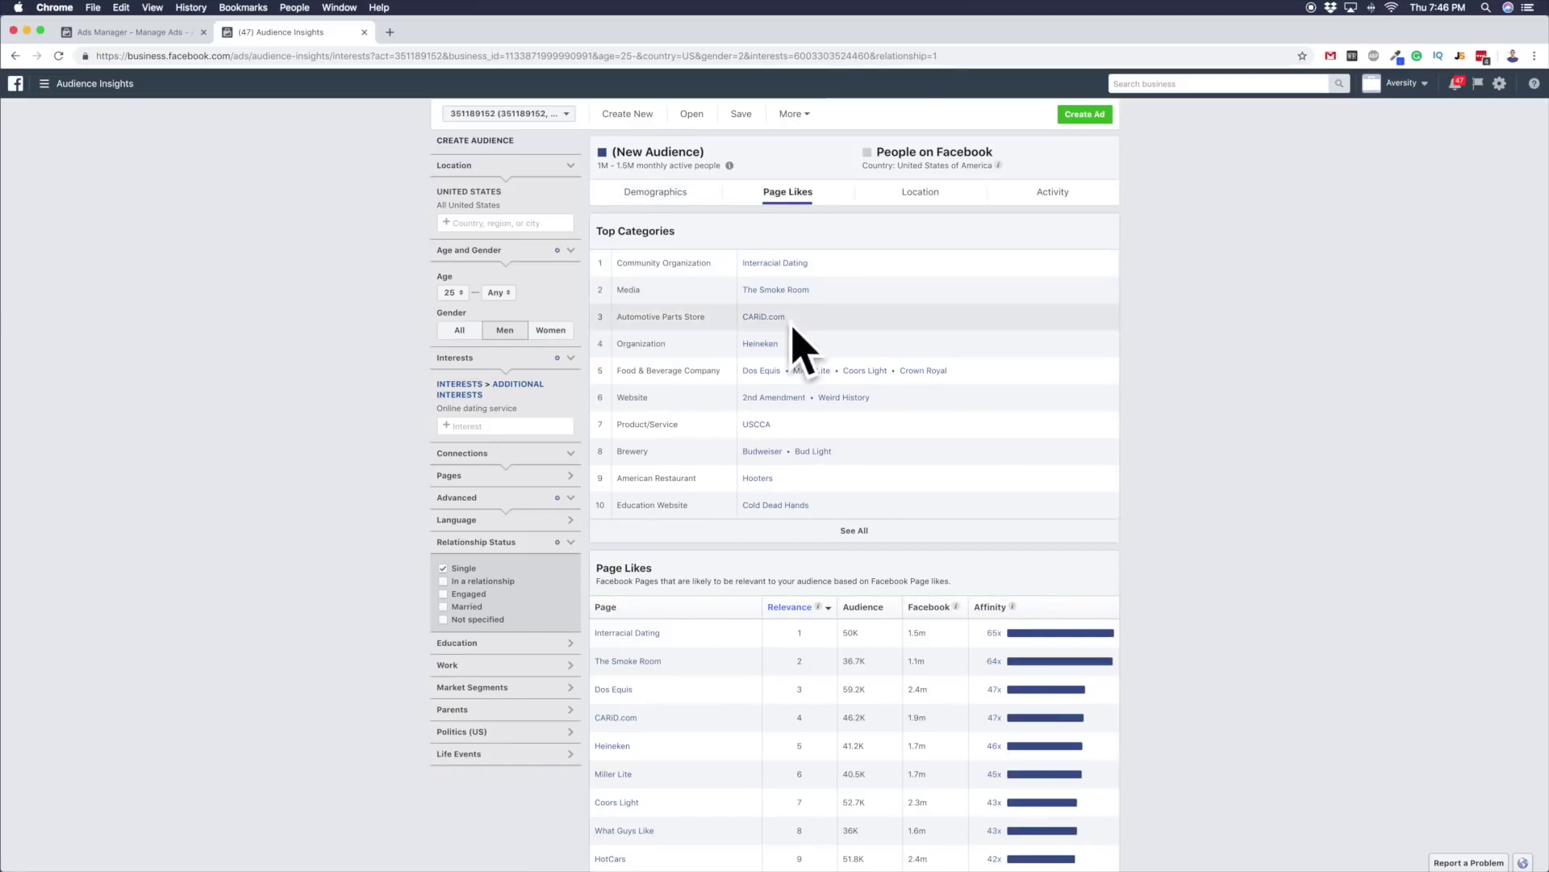
scroll(839, 323, "down", 1)
scroll(867, 318, "down", 2)
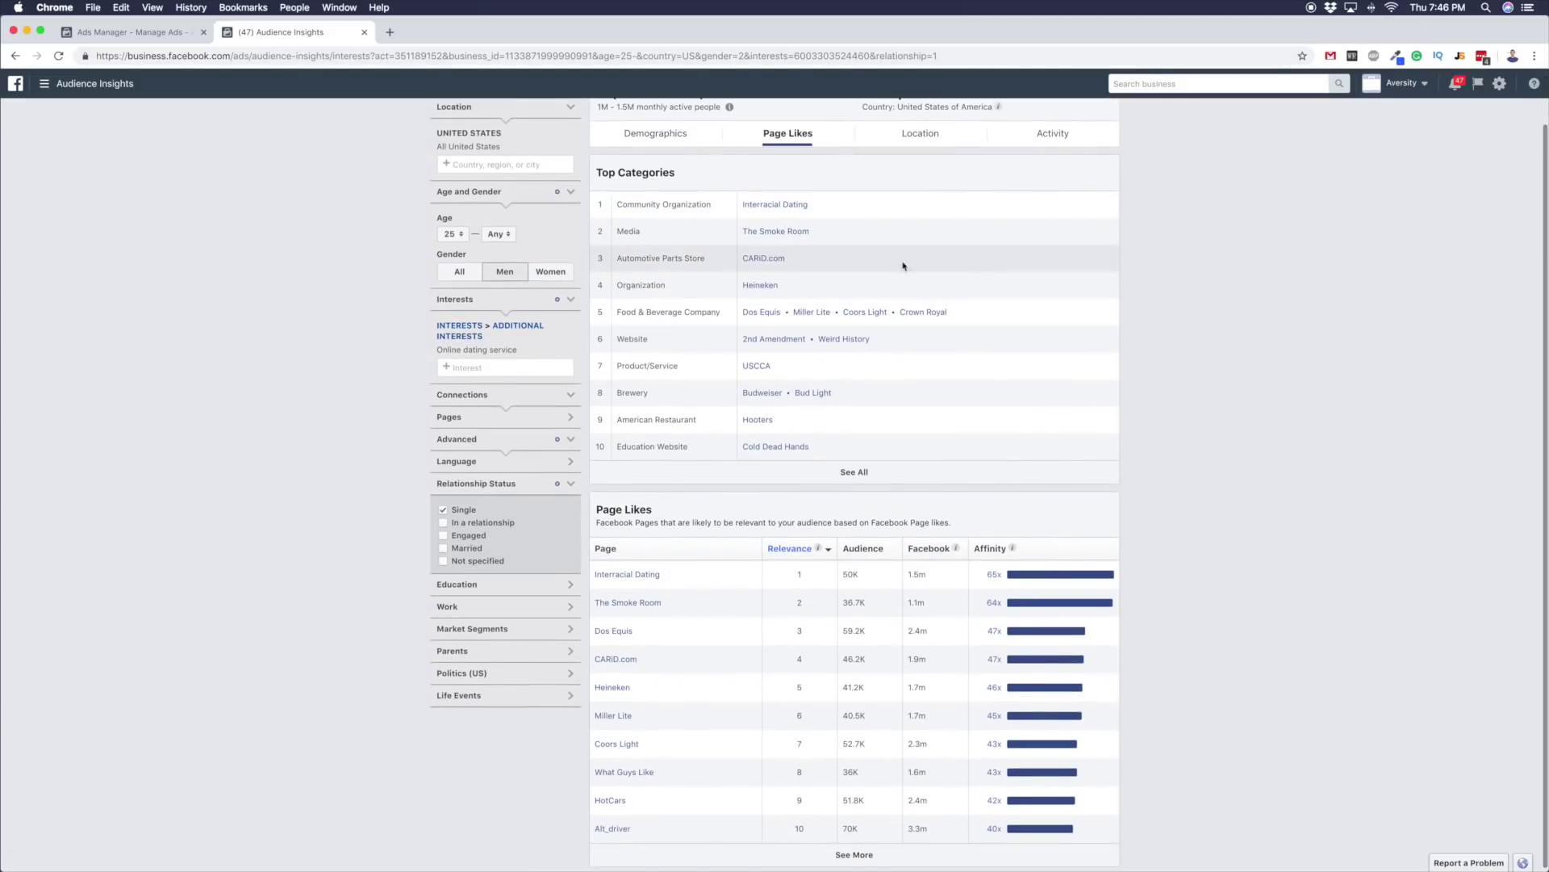
left_click_drag(796, 264, 744, 262)
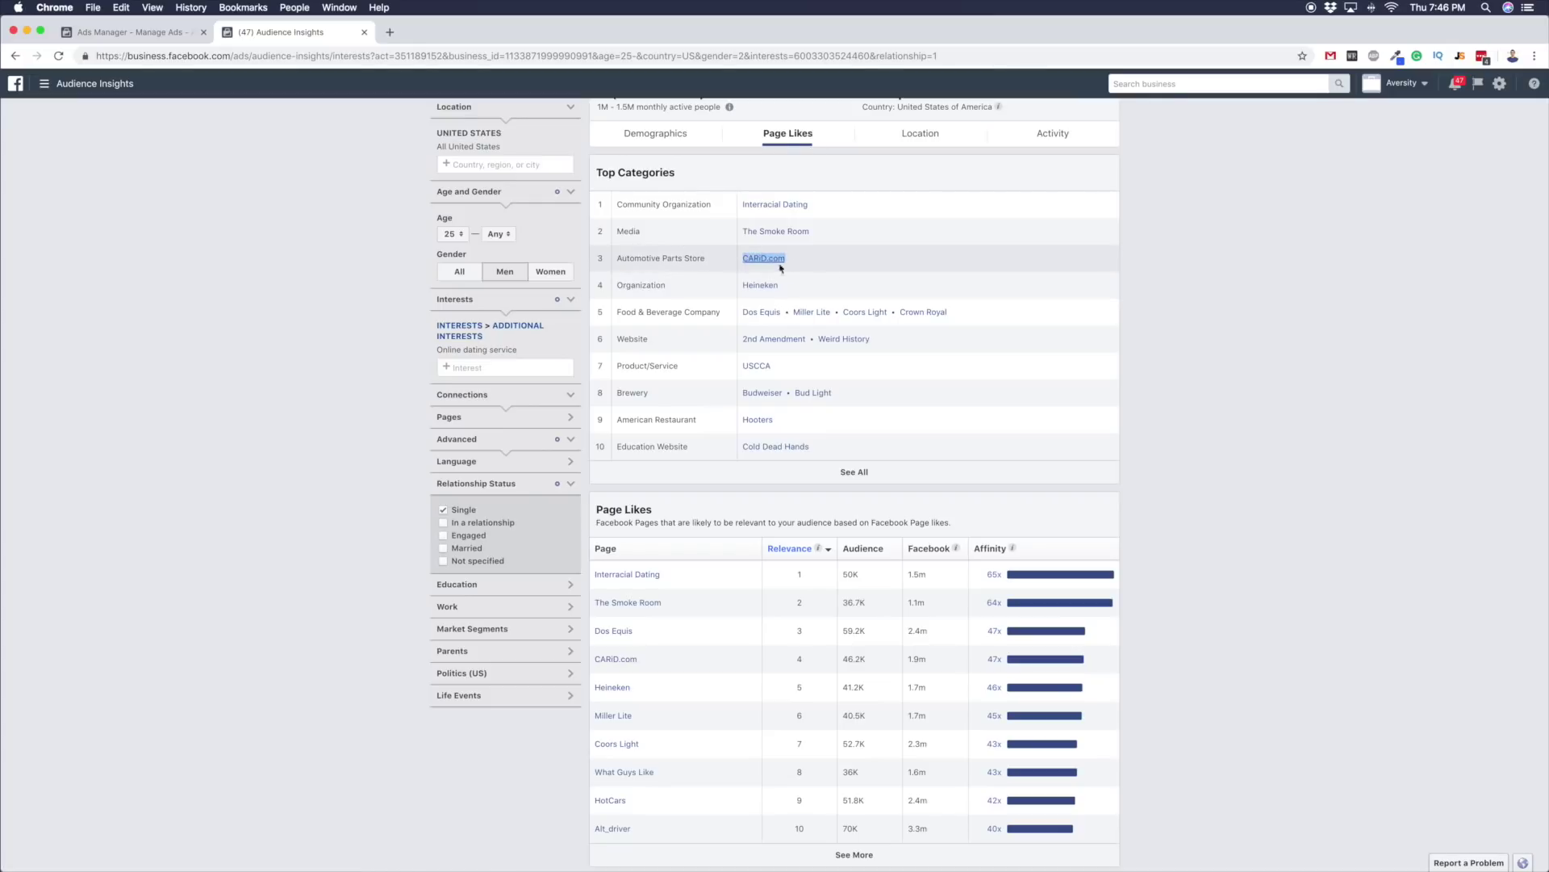
left_click(1192, 282)
scroll(854, 366, "down", 1)
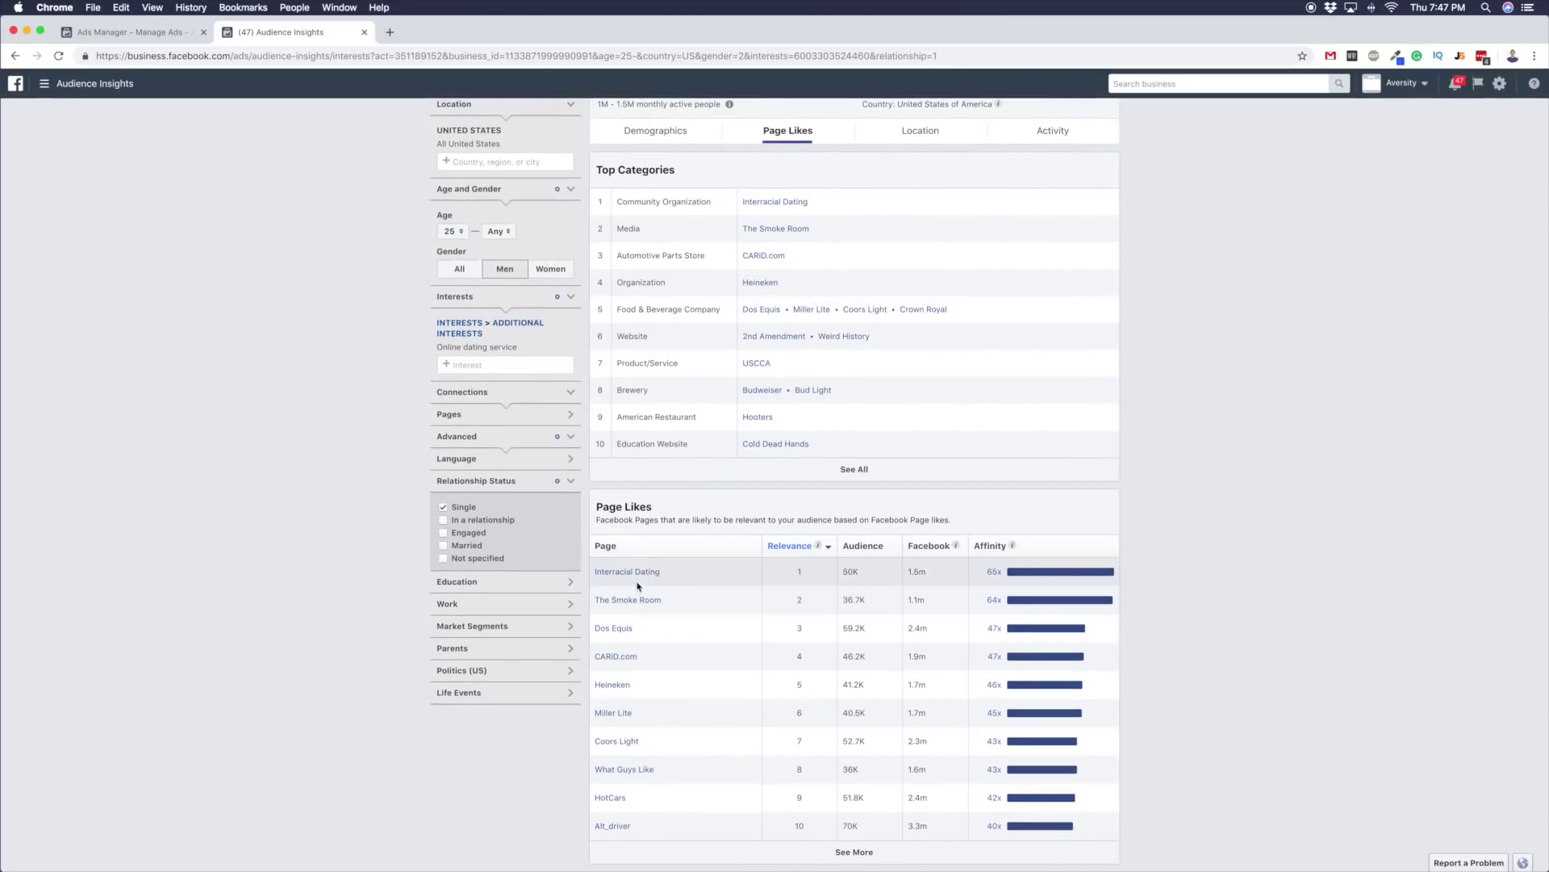
mouse_move(635, 575)
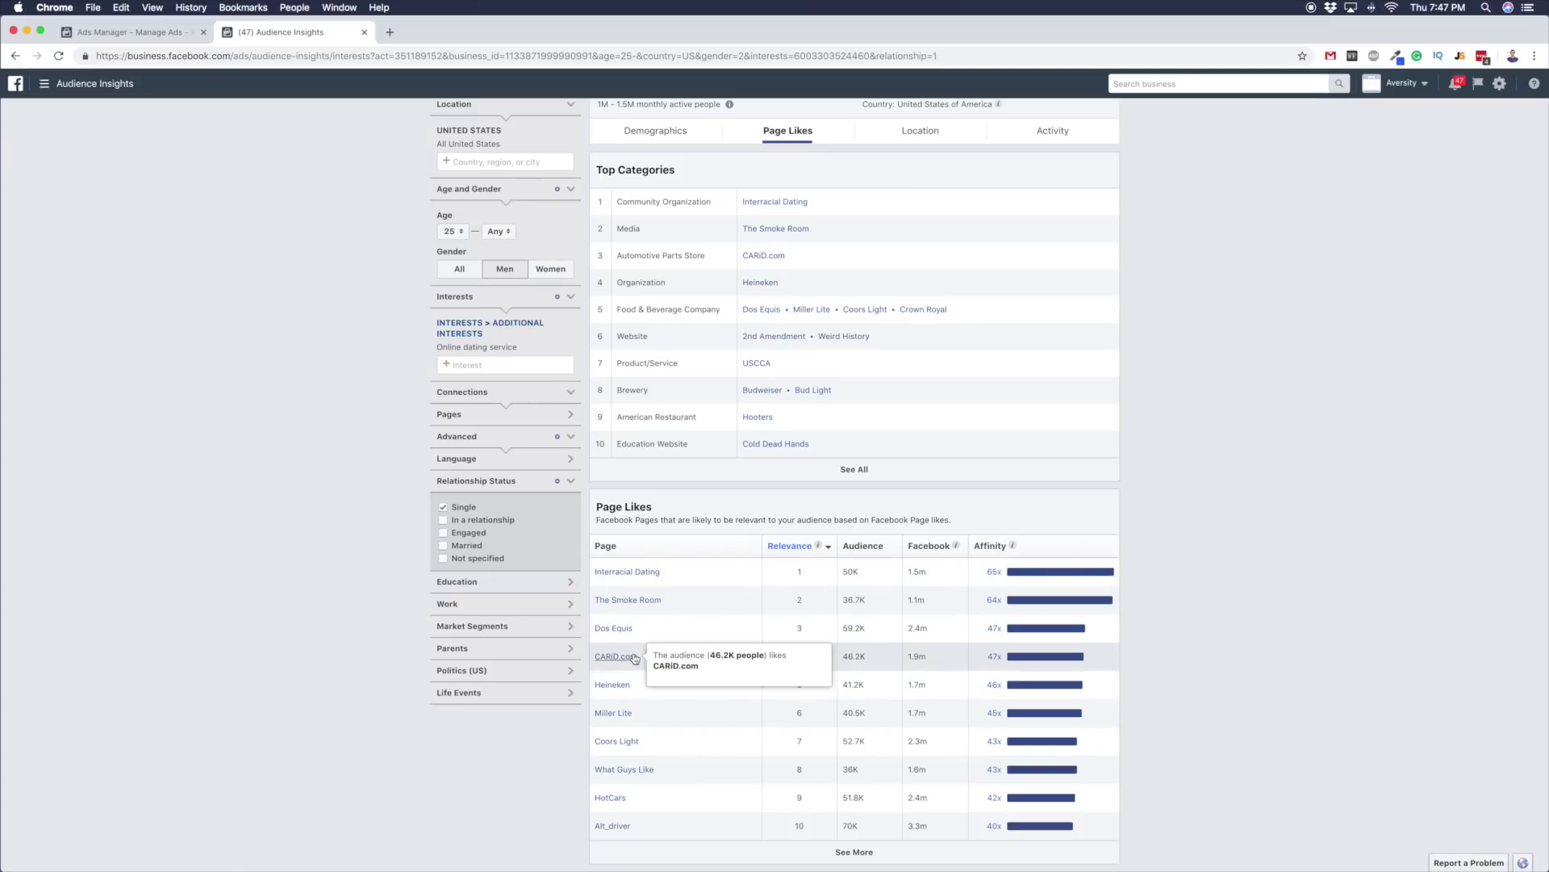
scroll(645, 641, "up", 2)
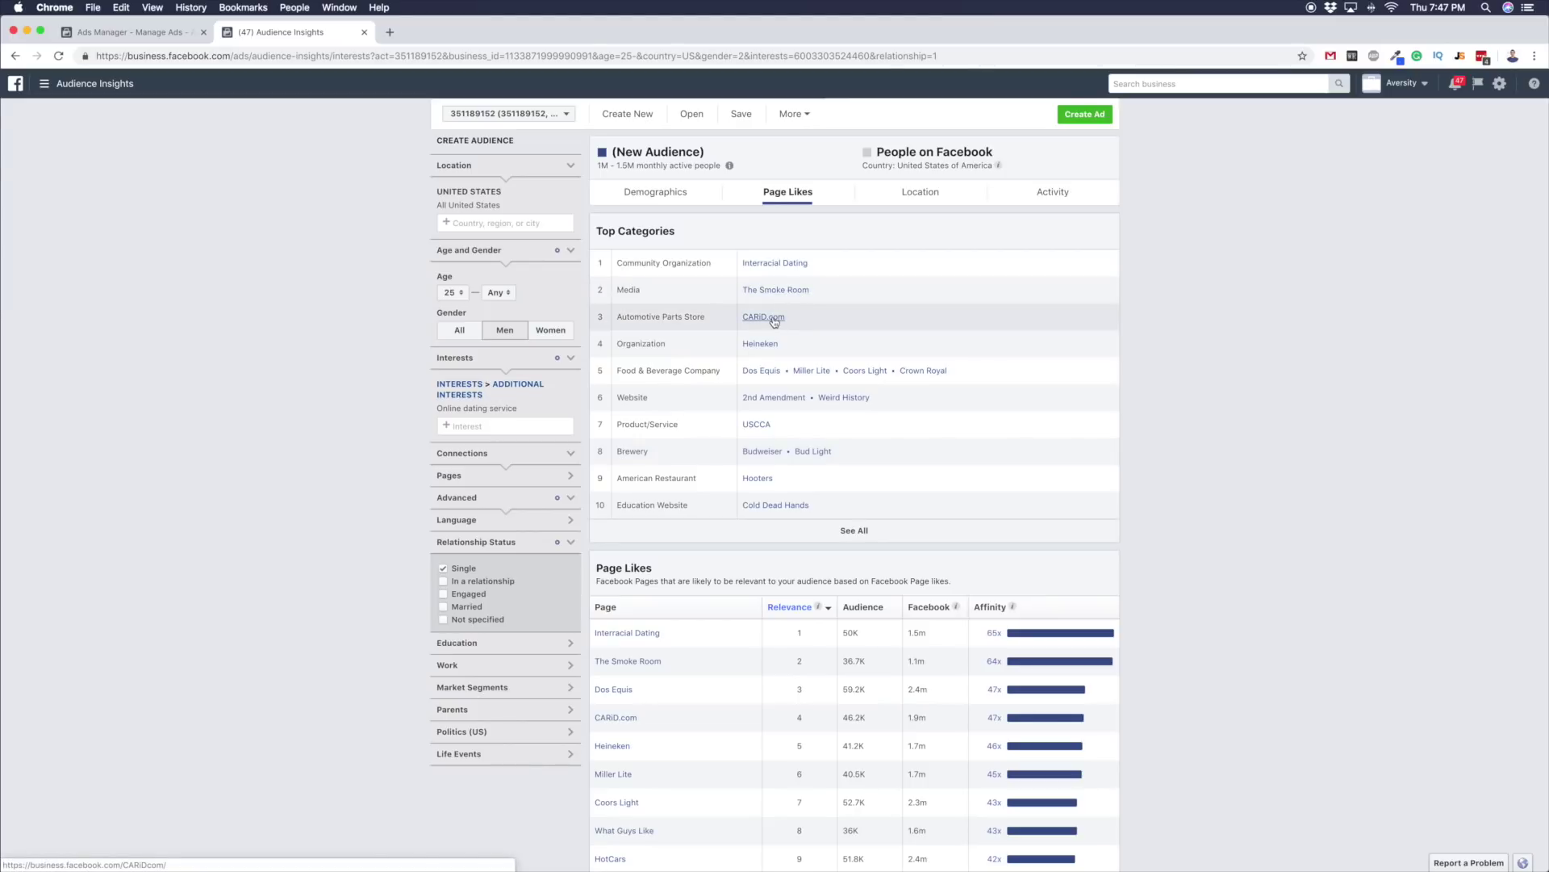
- Remove the Online dating service interest and try to find CARiD.com as an interest instead
left_click(570, 409)
left_click(505, 388)
type("car")
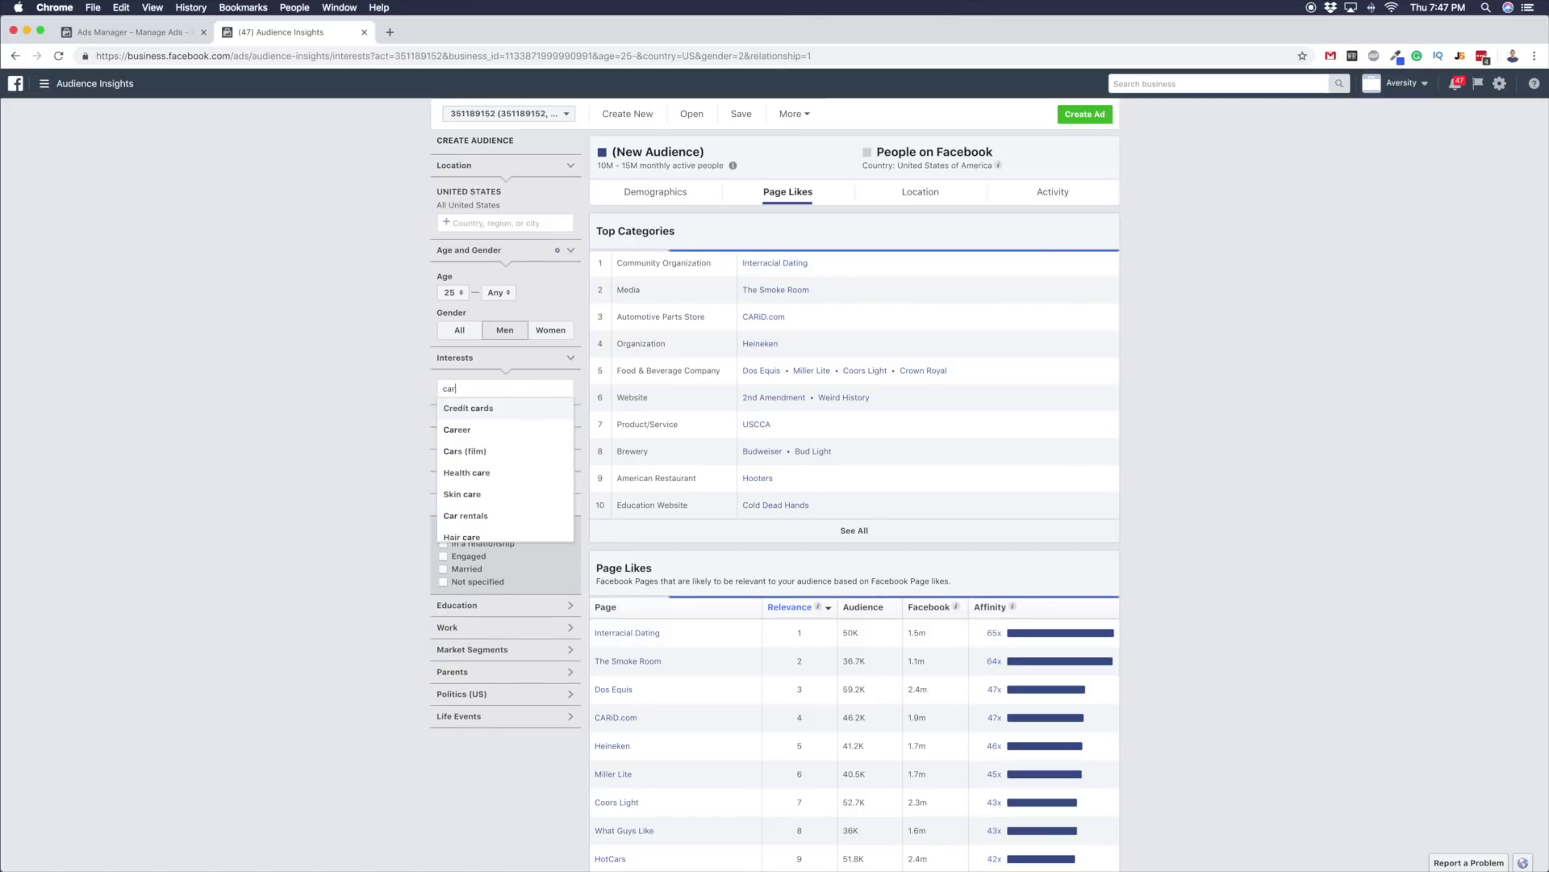
type("id.")
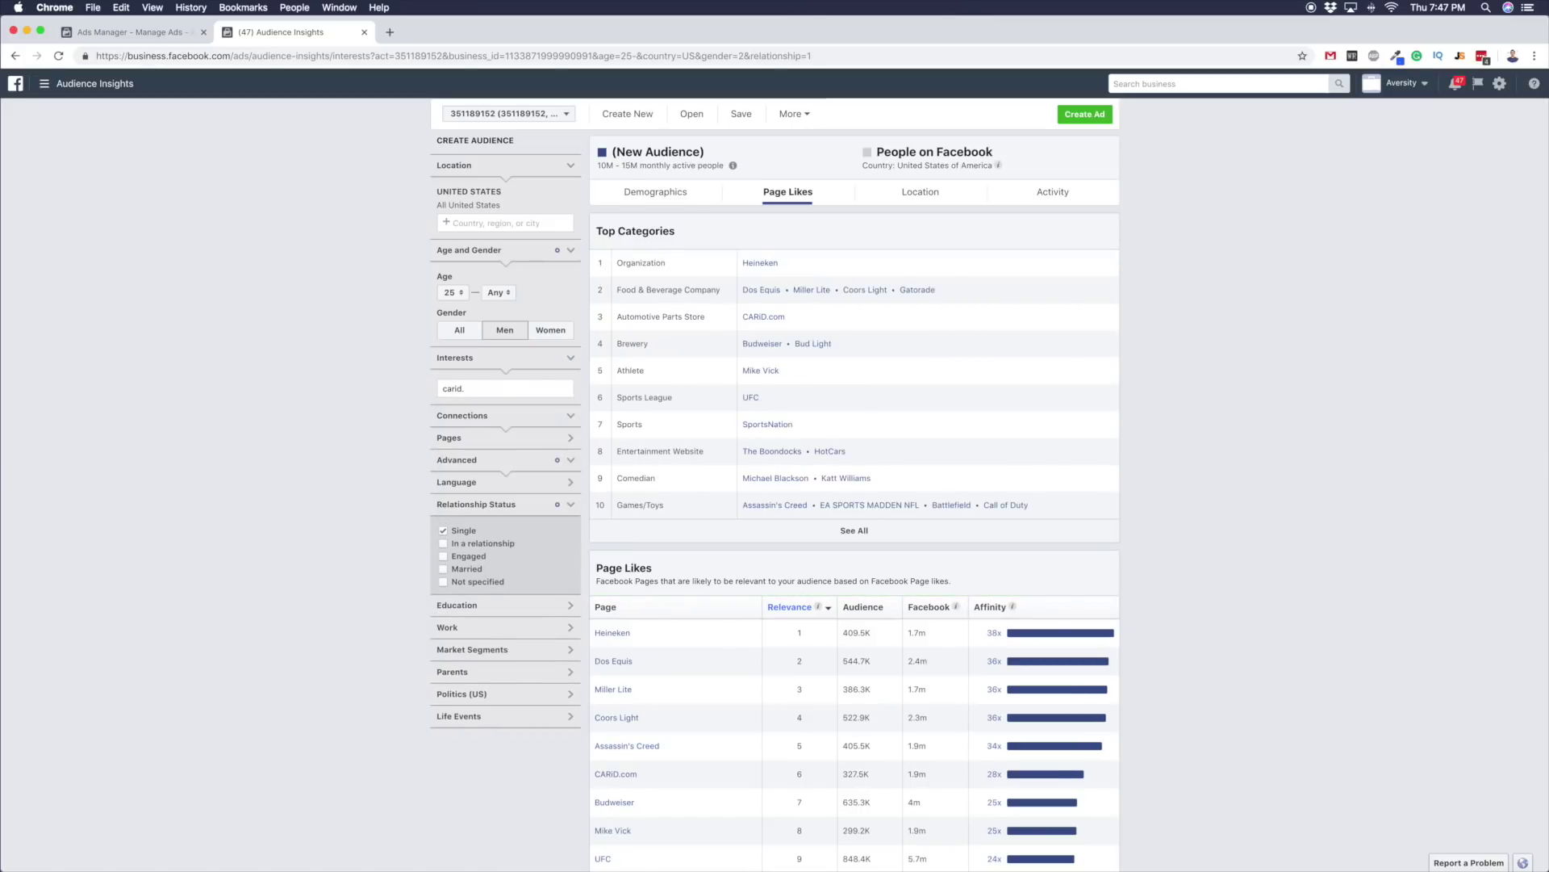
key("BackSpace")
key("BackSpace")
key("BackSpace")
key("BackSpace")
key("BackSpace")
key("BackSpace")
type("CARI")
key("BackSpace")
key("BackSpace")
key("BackSpace")
key("BackSpace")
- Expand the Pages filter and try to find a page under People Connected to, searching for "ar"
left_click(520, 438)
left_click(484, 480)
type("ar")
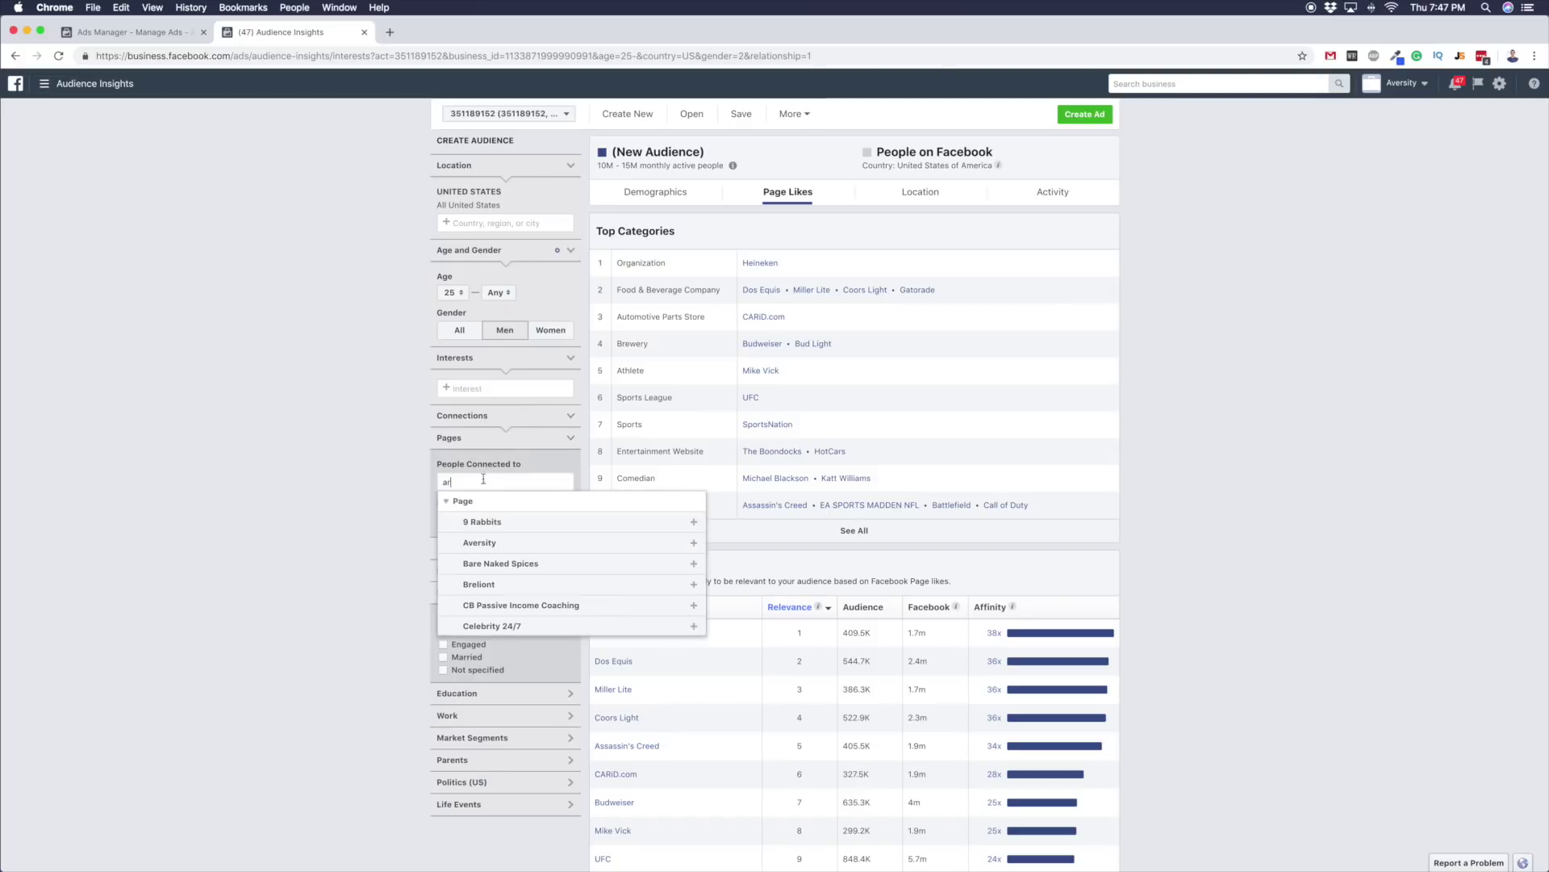
key("BackSpace")
key("BackSpace")
left_click(360, 457)
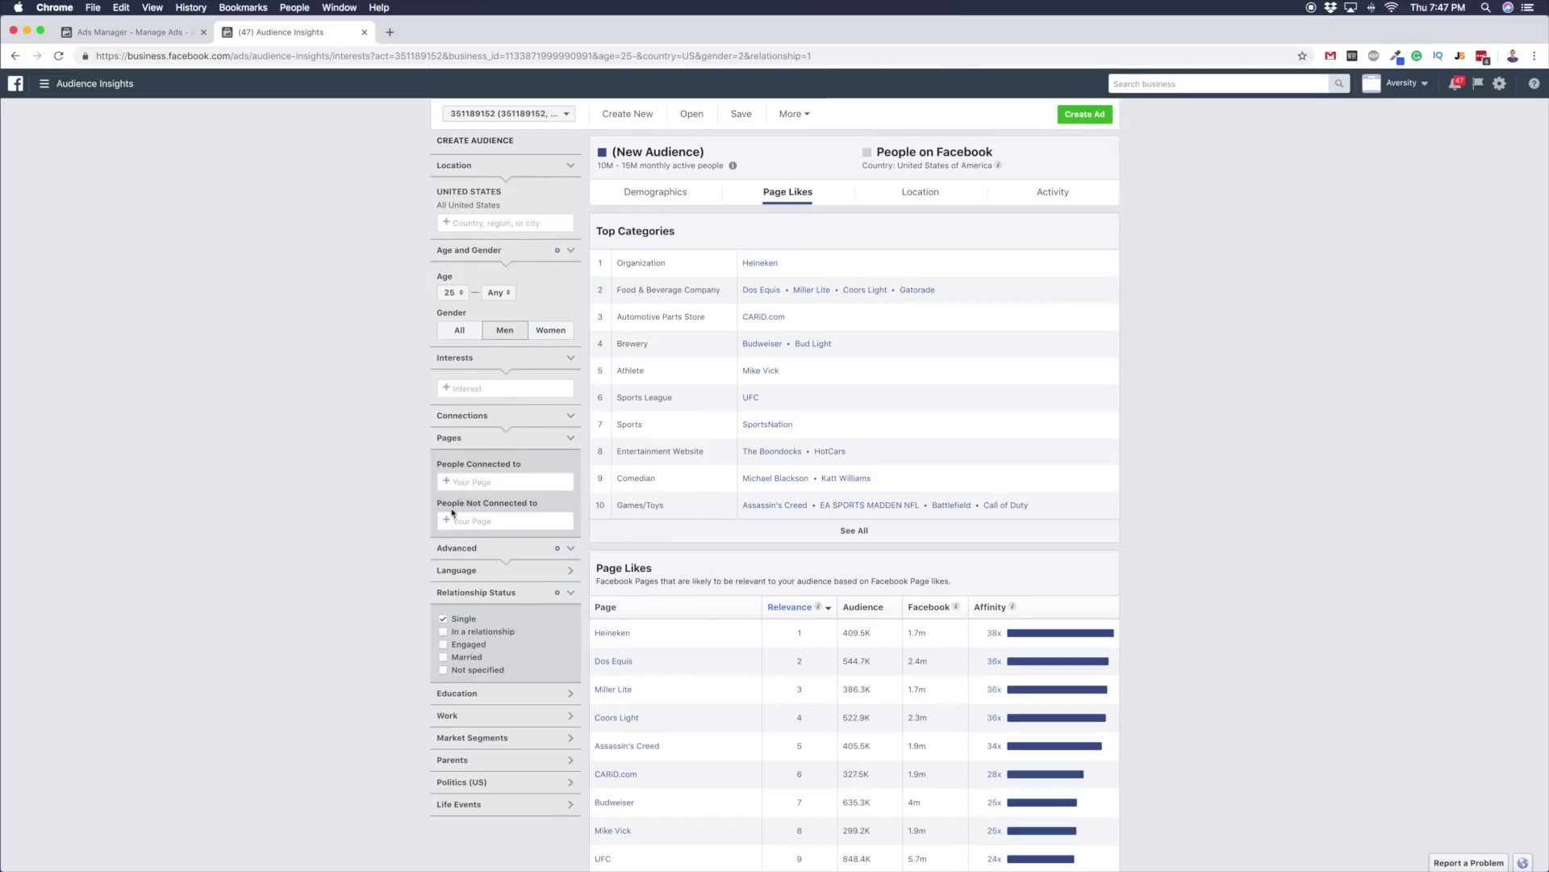
- Check the remaining audience filters, then try searching People Connected to for "on" and clear the entry
scroll(398, 533, "down", 2)
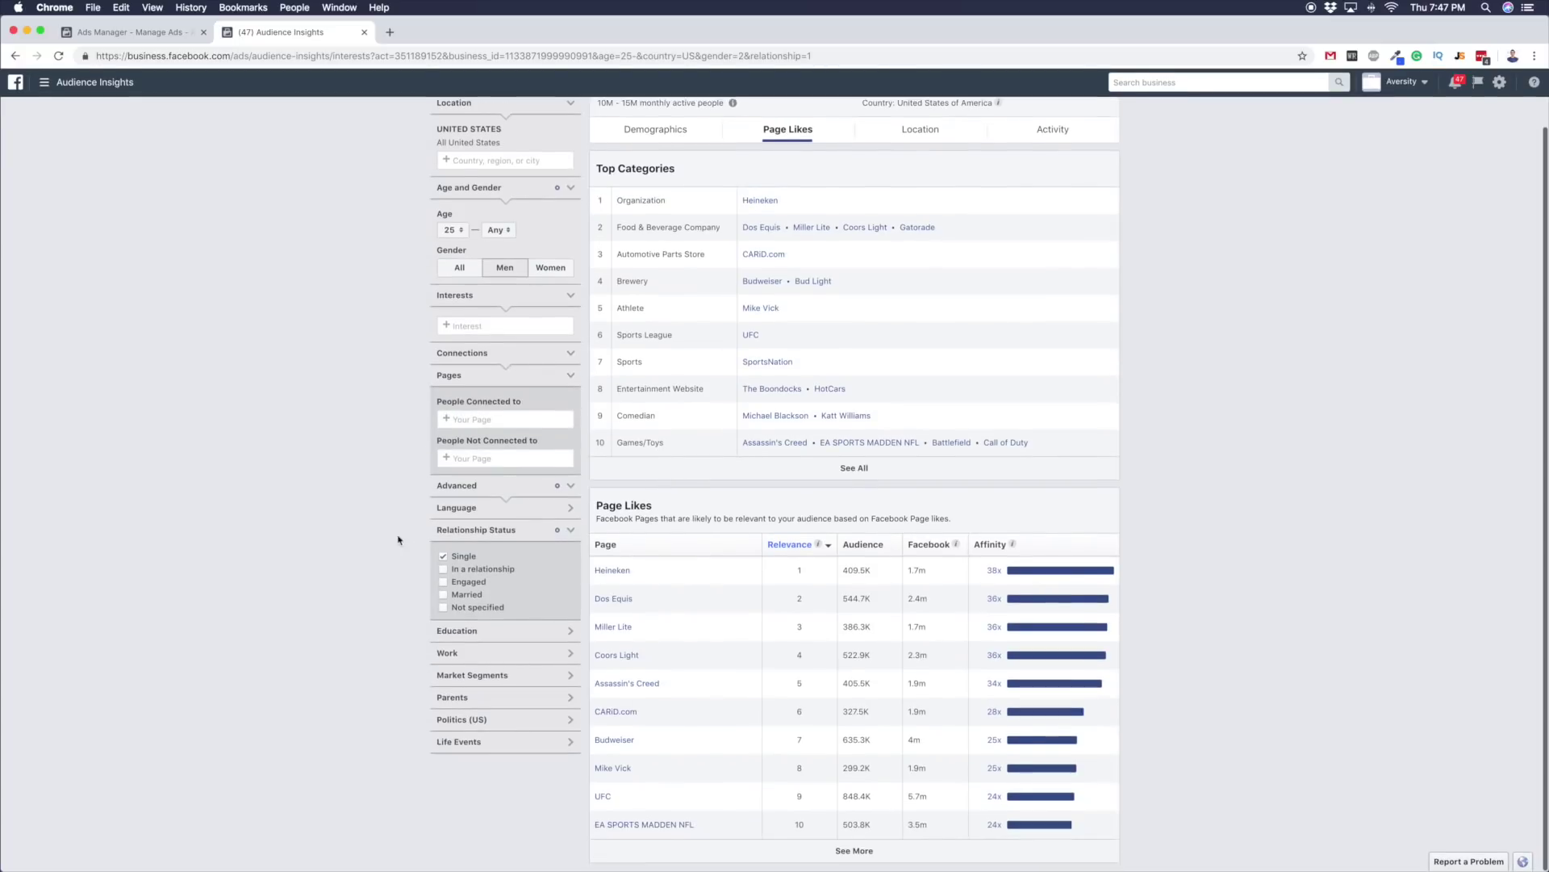
left_click(568, 488)
left_click(504, 485)
scroll(376, 480, "up", 2)
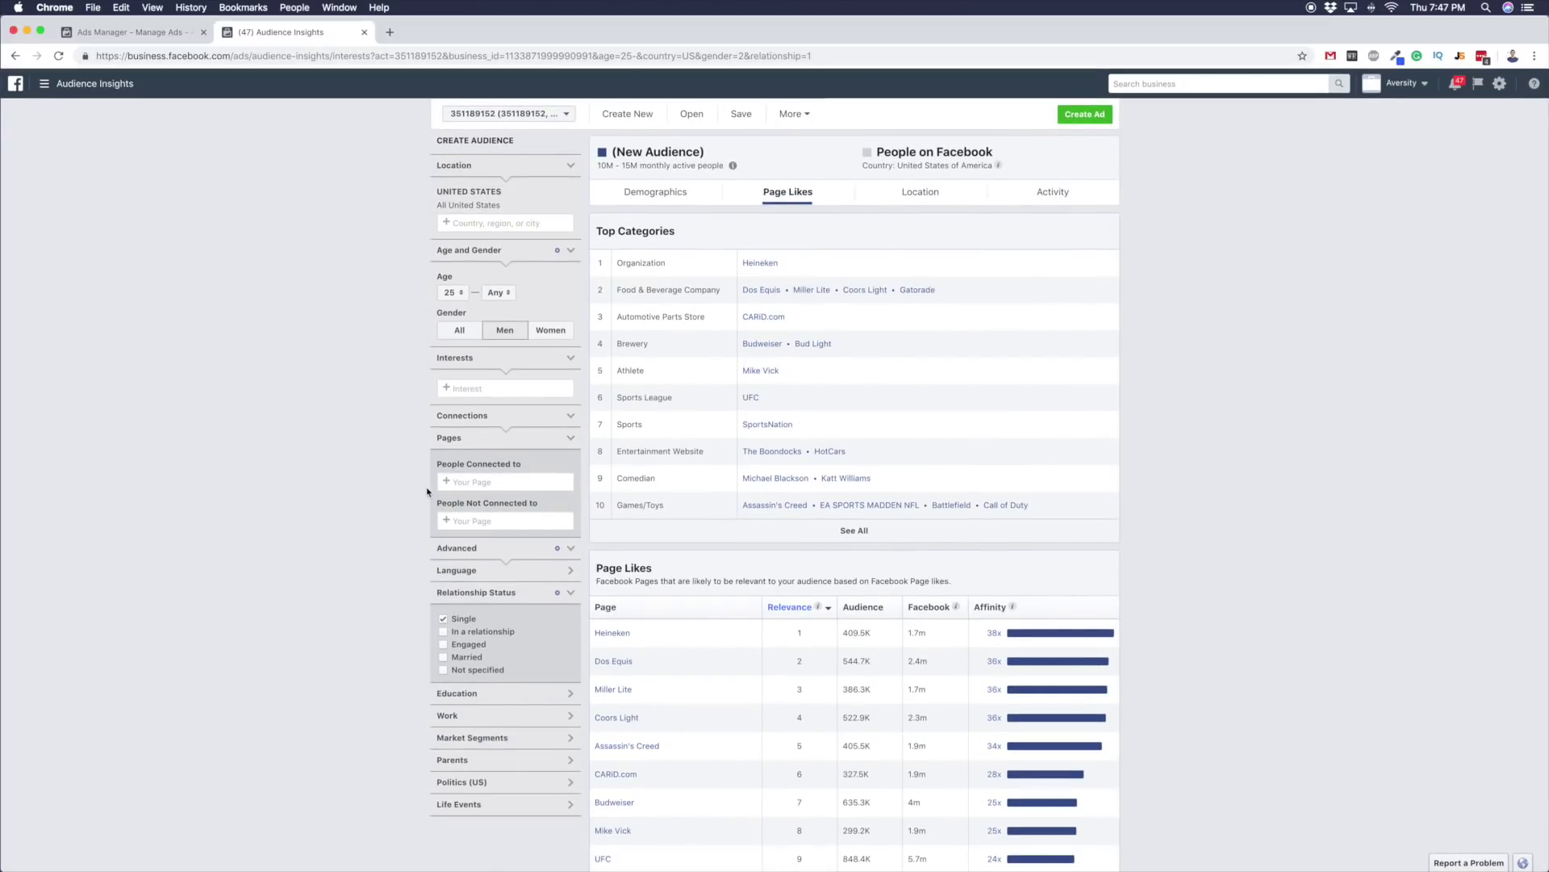
left_click(450, 485)
type("on")
key("super+a")
key("BackSpace")
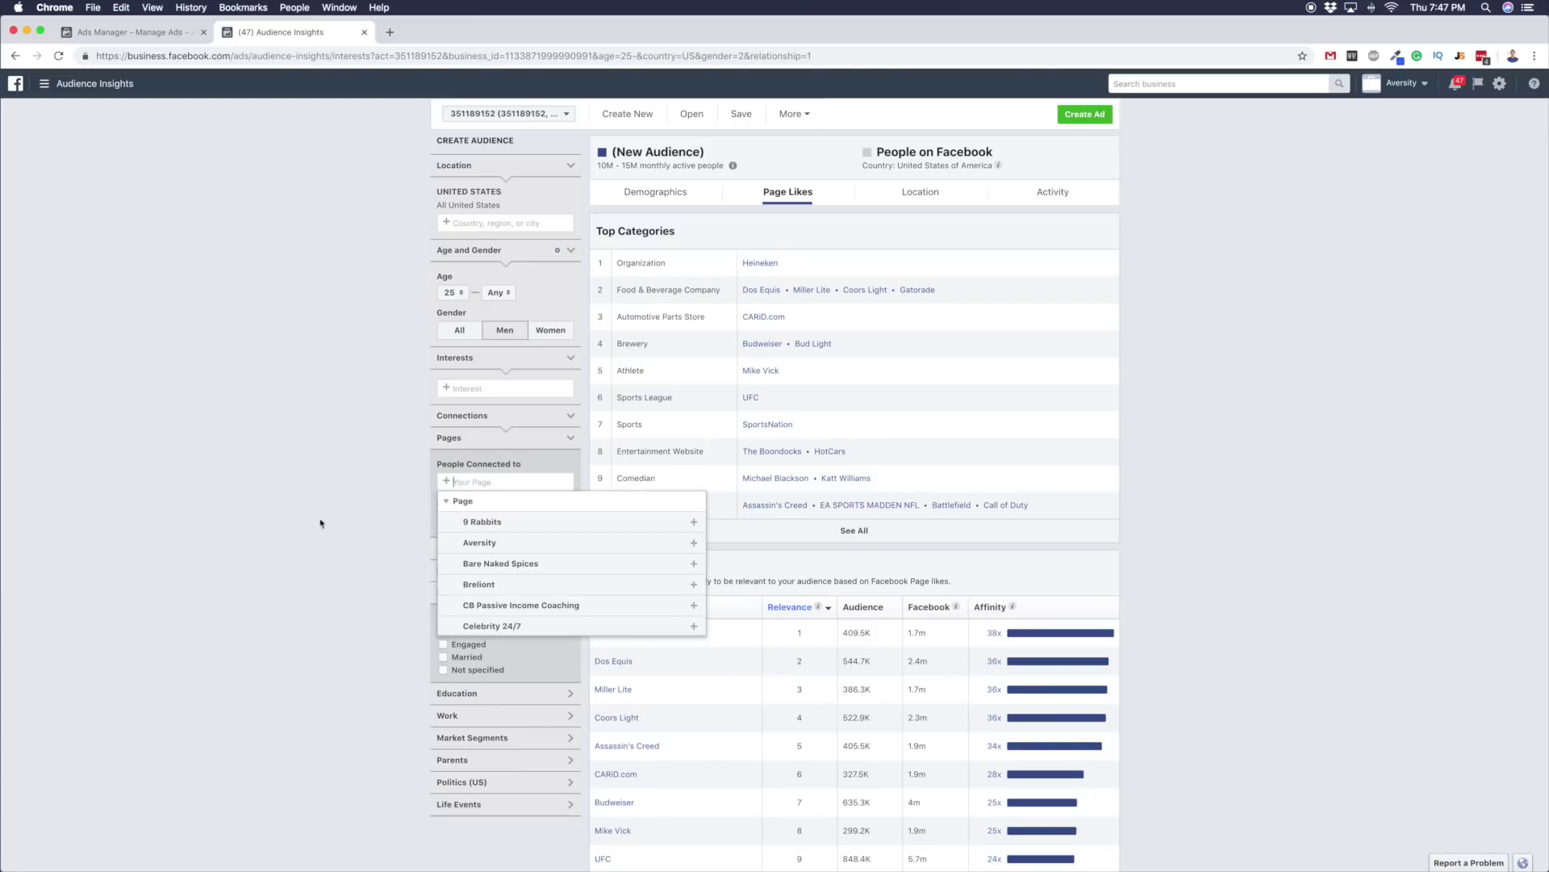
- Add the Online dating service interest back to the audience
left_click(532, 385)
type("o")
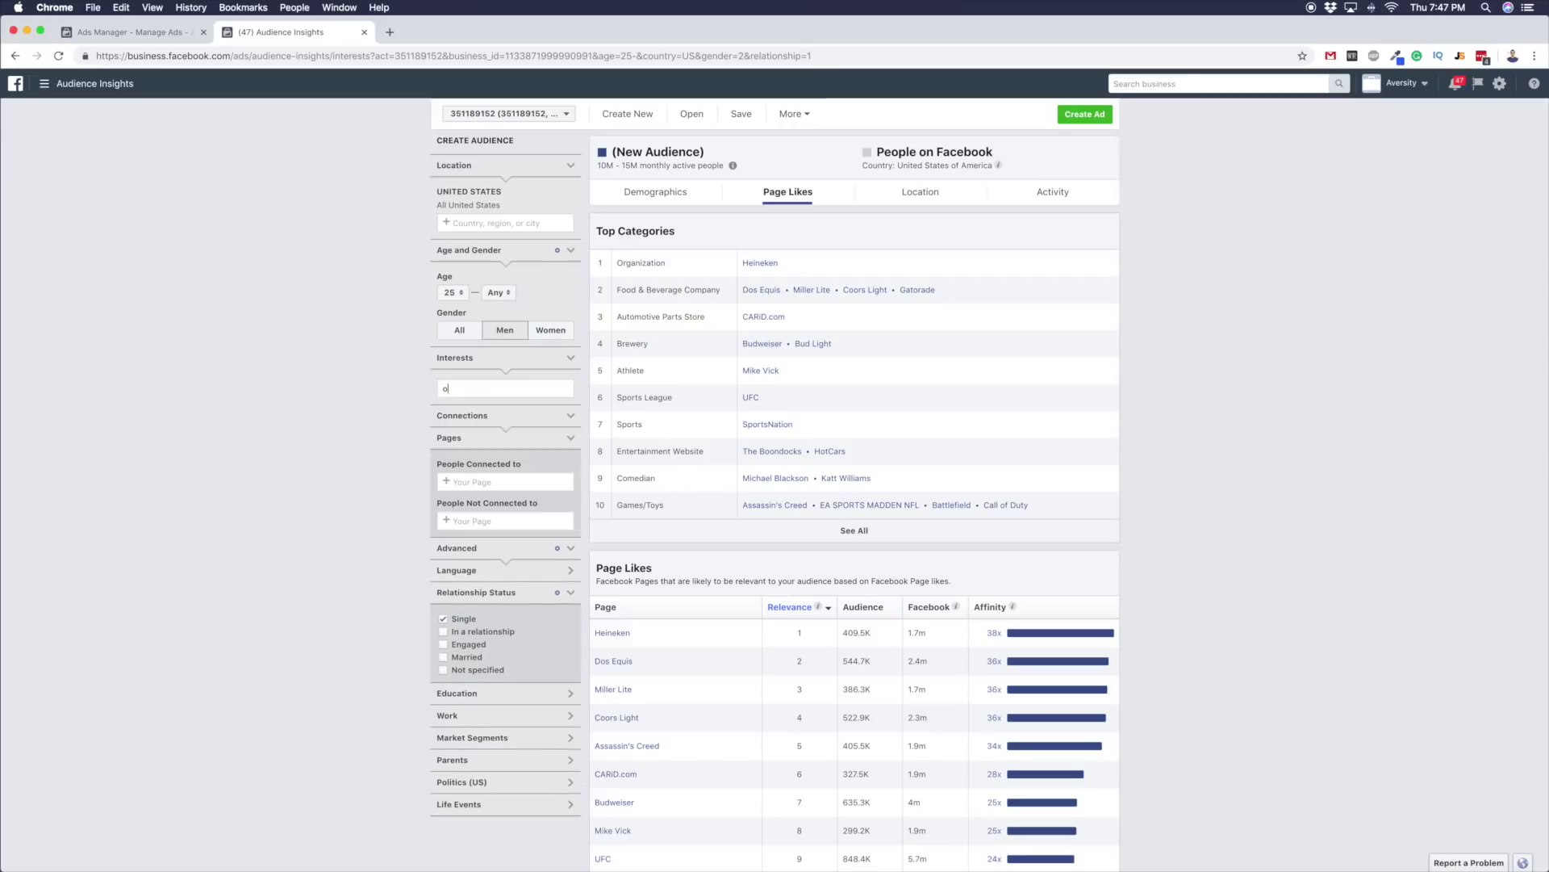
type("nline dat")
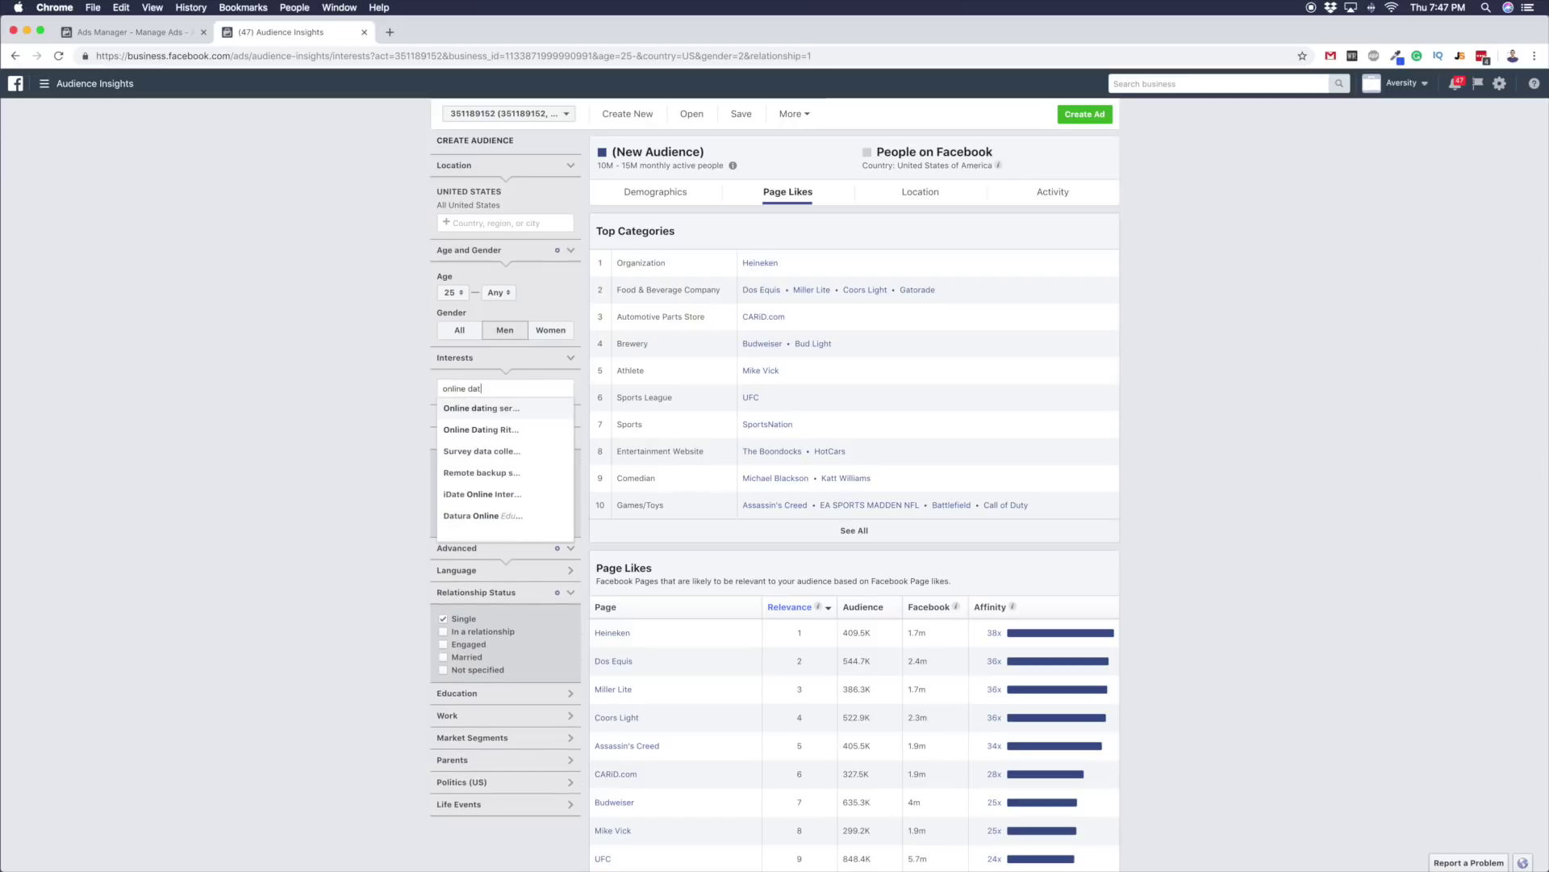
left_click(533, 408)
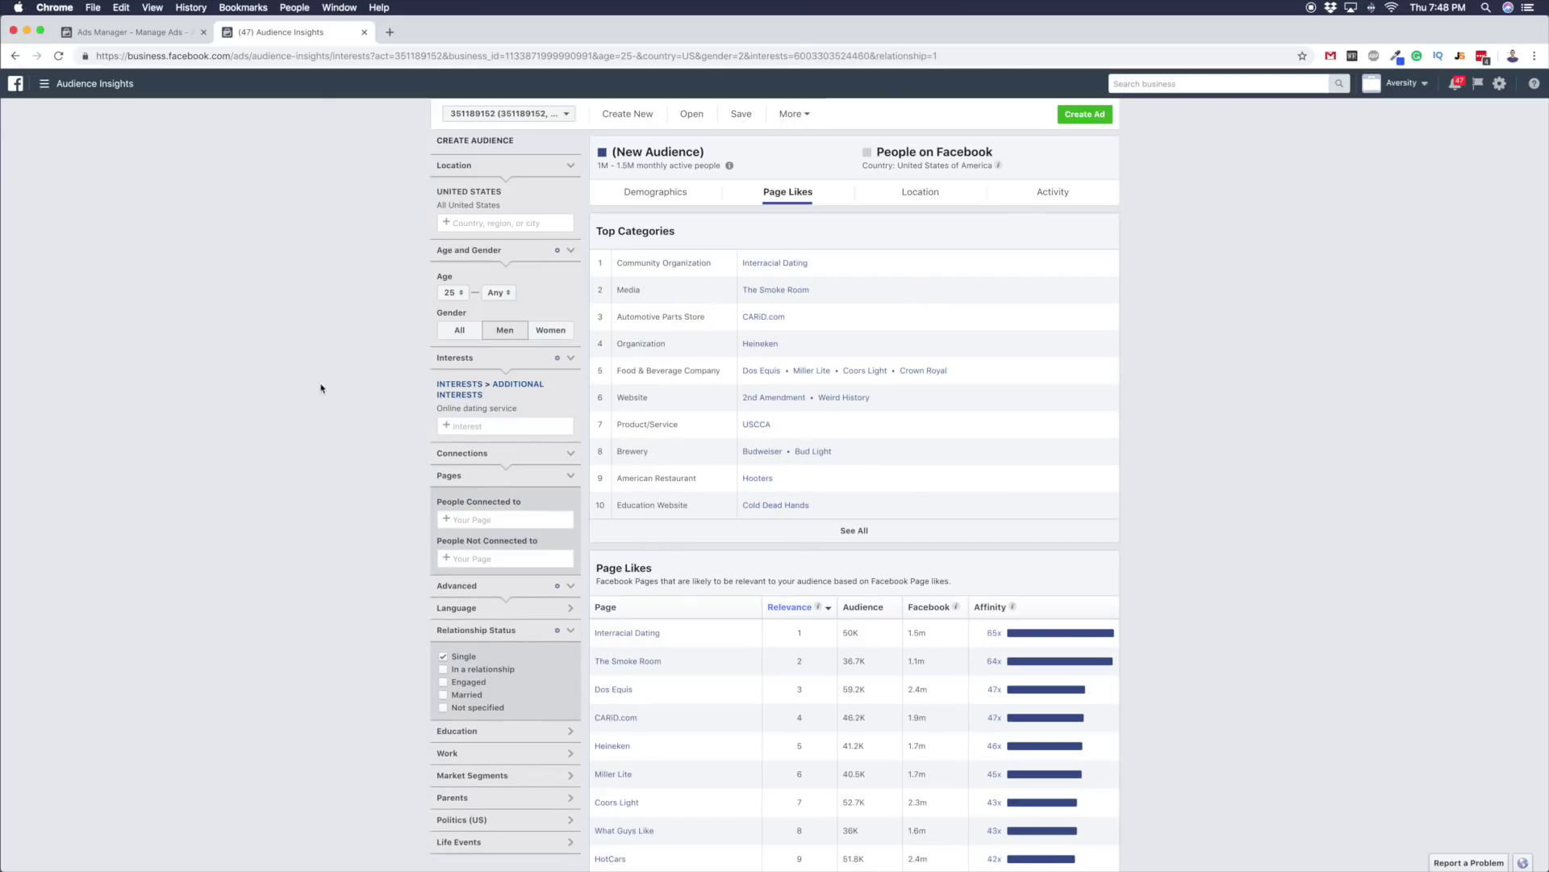
- Review the audience's Page Likes again, then examine its top cities
scroll(301, 336, "down", 2)
scroll(307, 378, "up", 3)
scroll(743, 646, "down", 2)
scroll(369, 267, "up", 2)
left_click(920, 191)
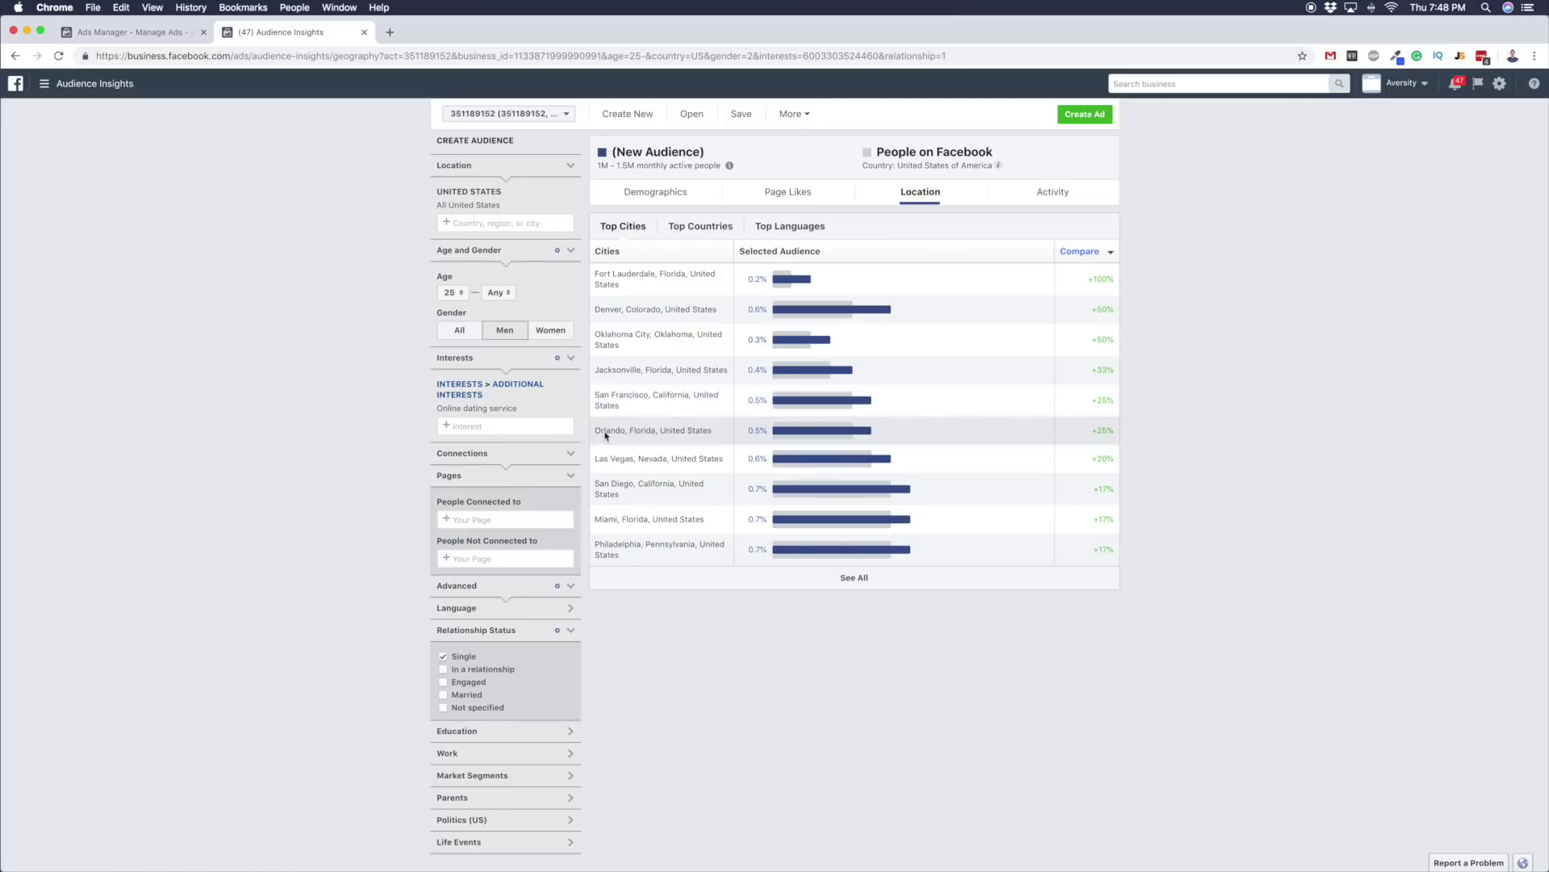
- Examine the audience's activity frequency, including pages liked and ads clicked, and its device usage
left_click(1053, 192)
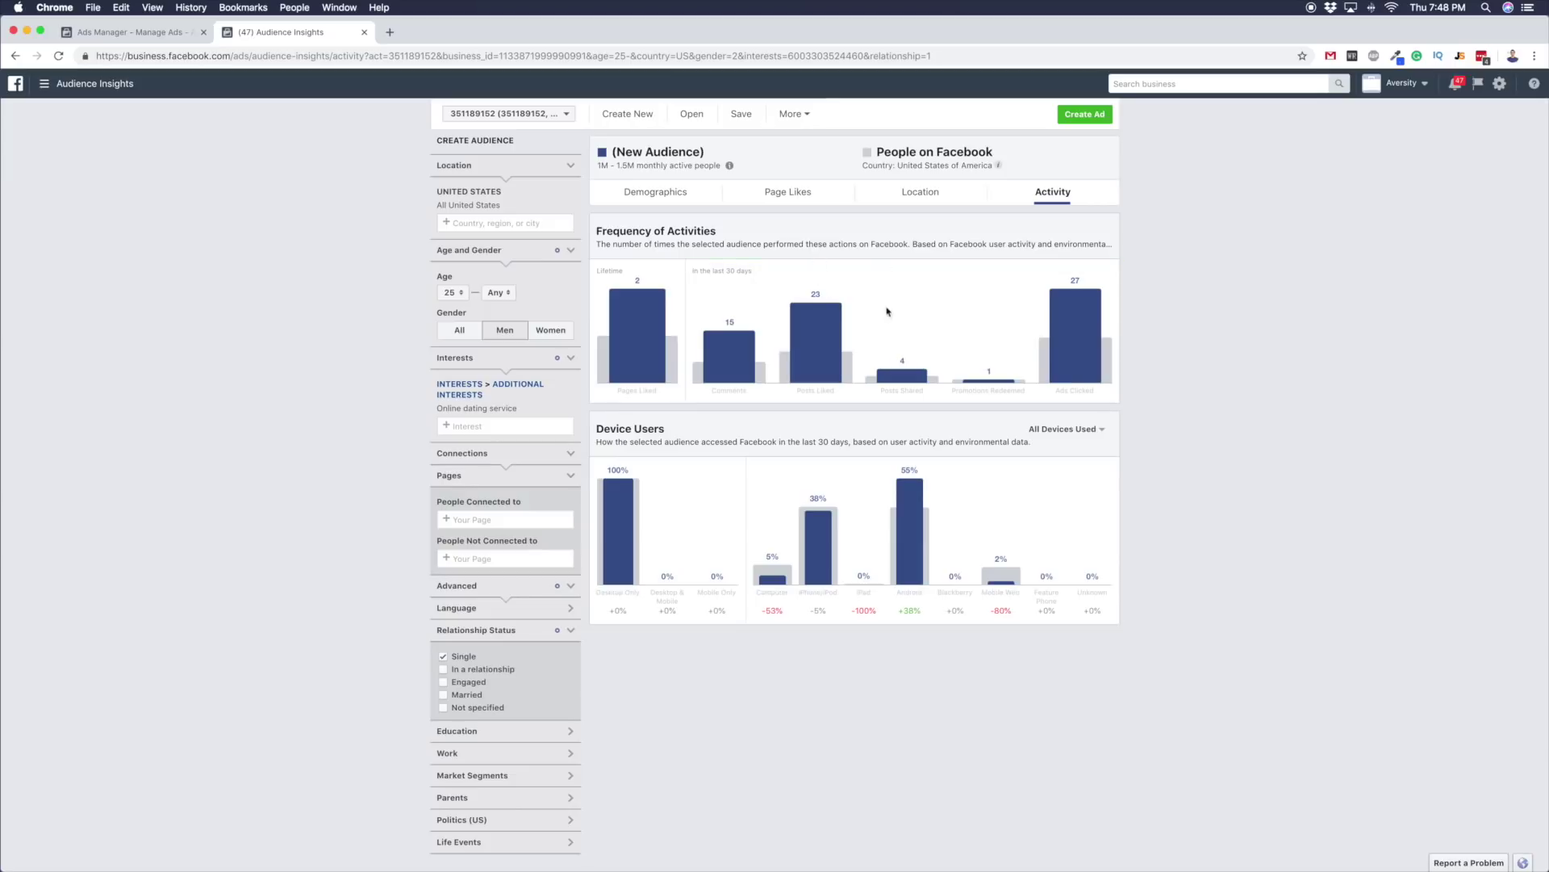
mouse_move(642, 308)
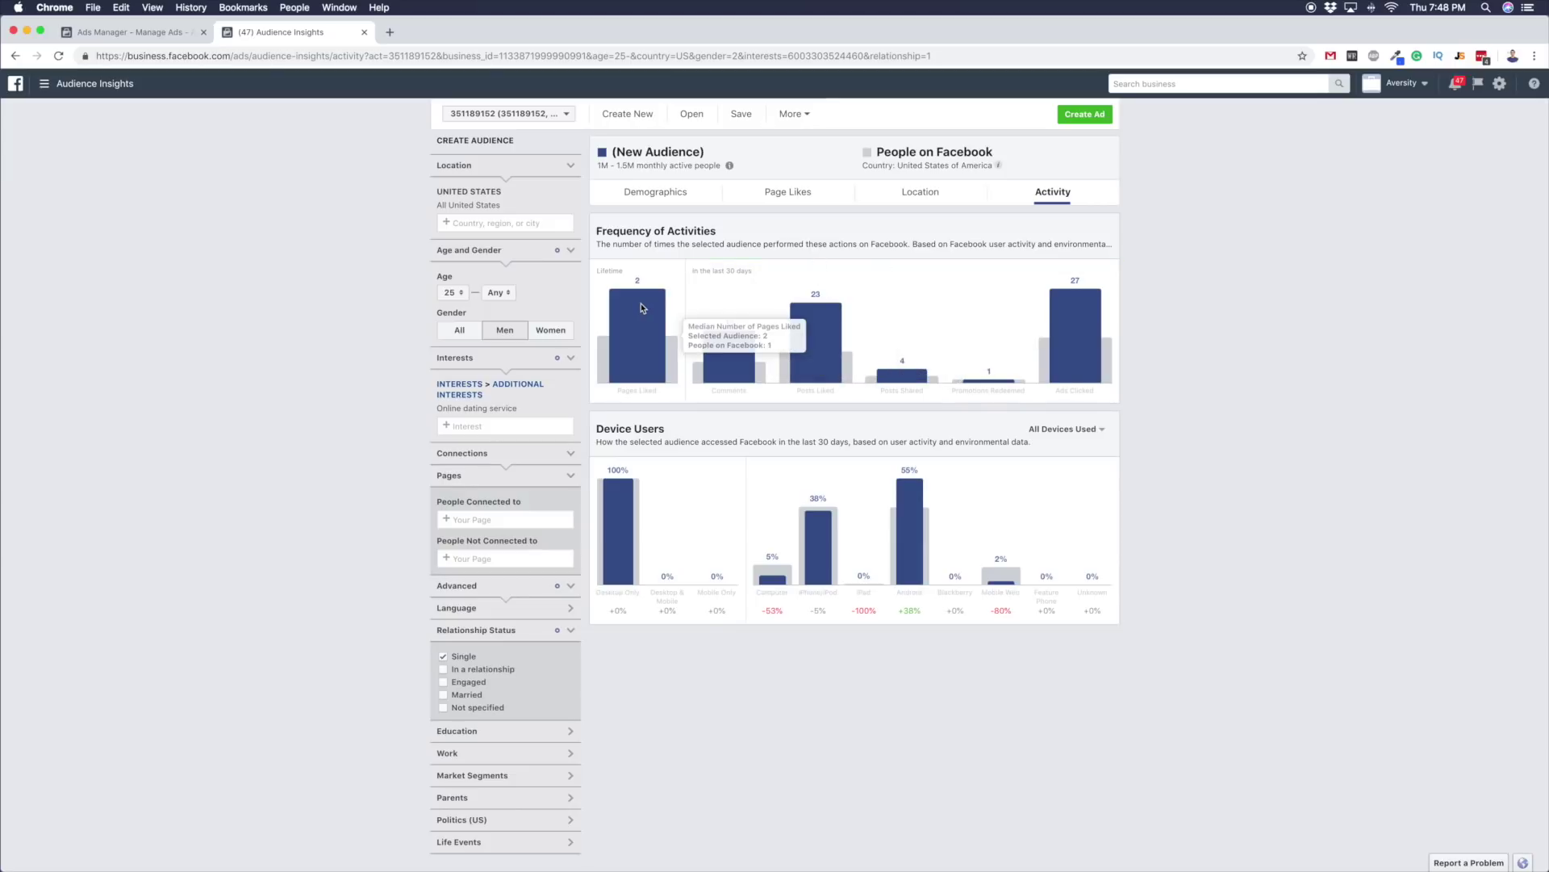
mouse_move(1081, 329)
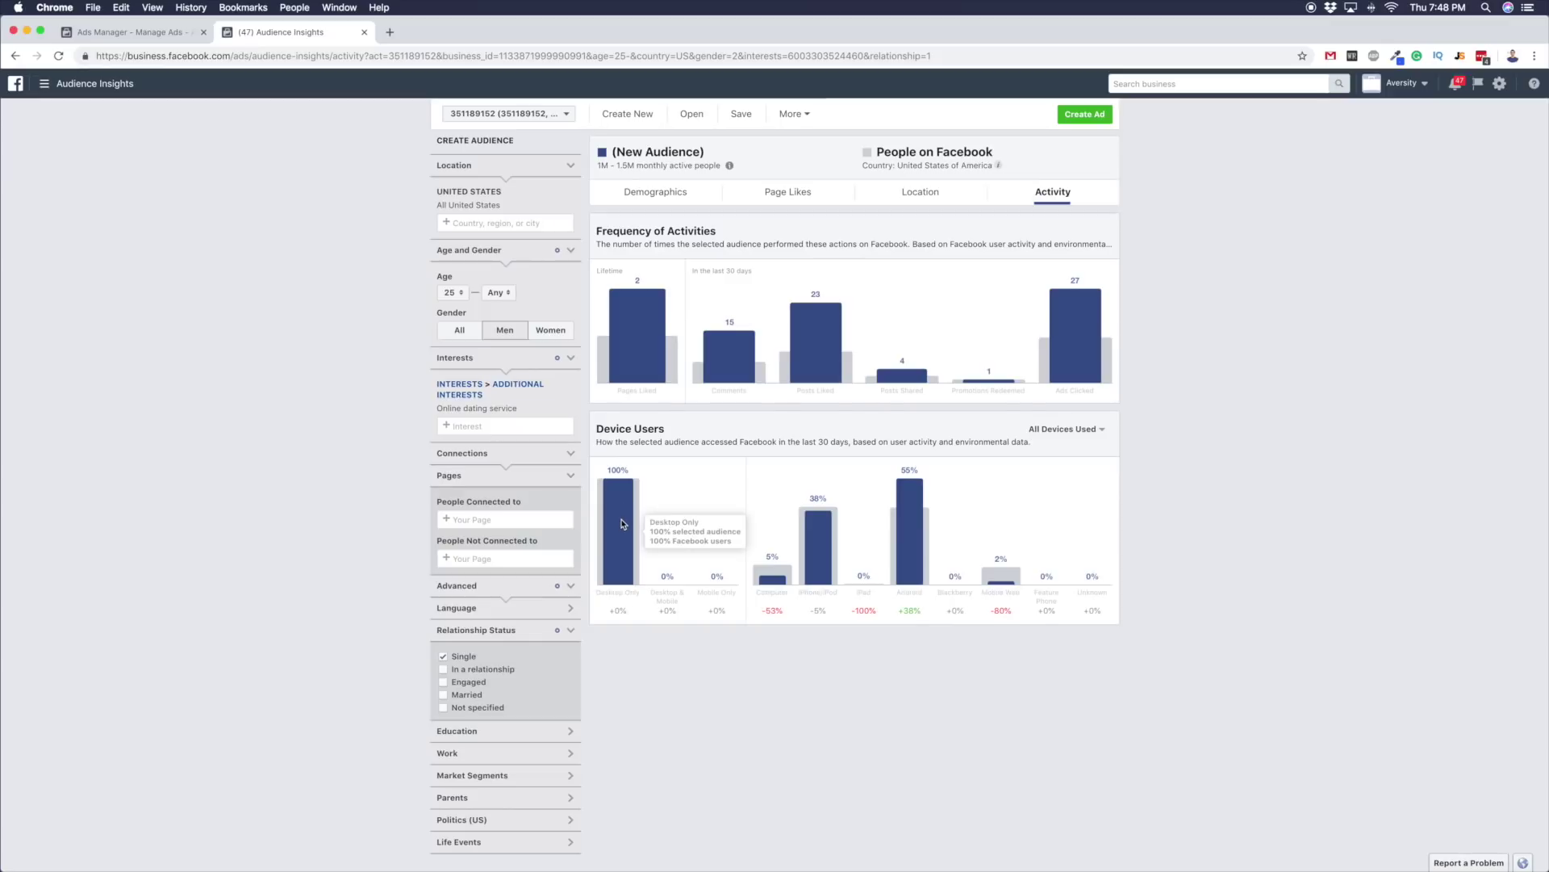
- Try to add Tinder as an additional audience interest
left_click(488, 428)
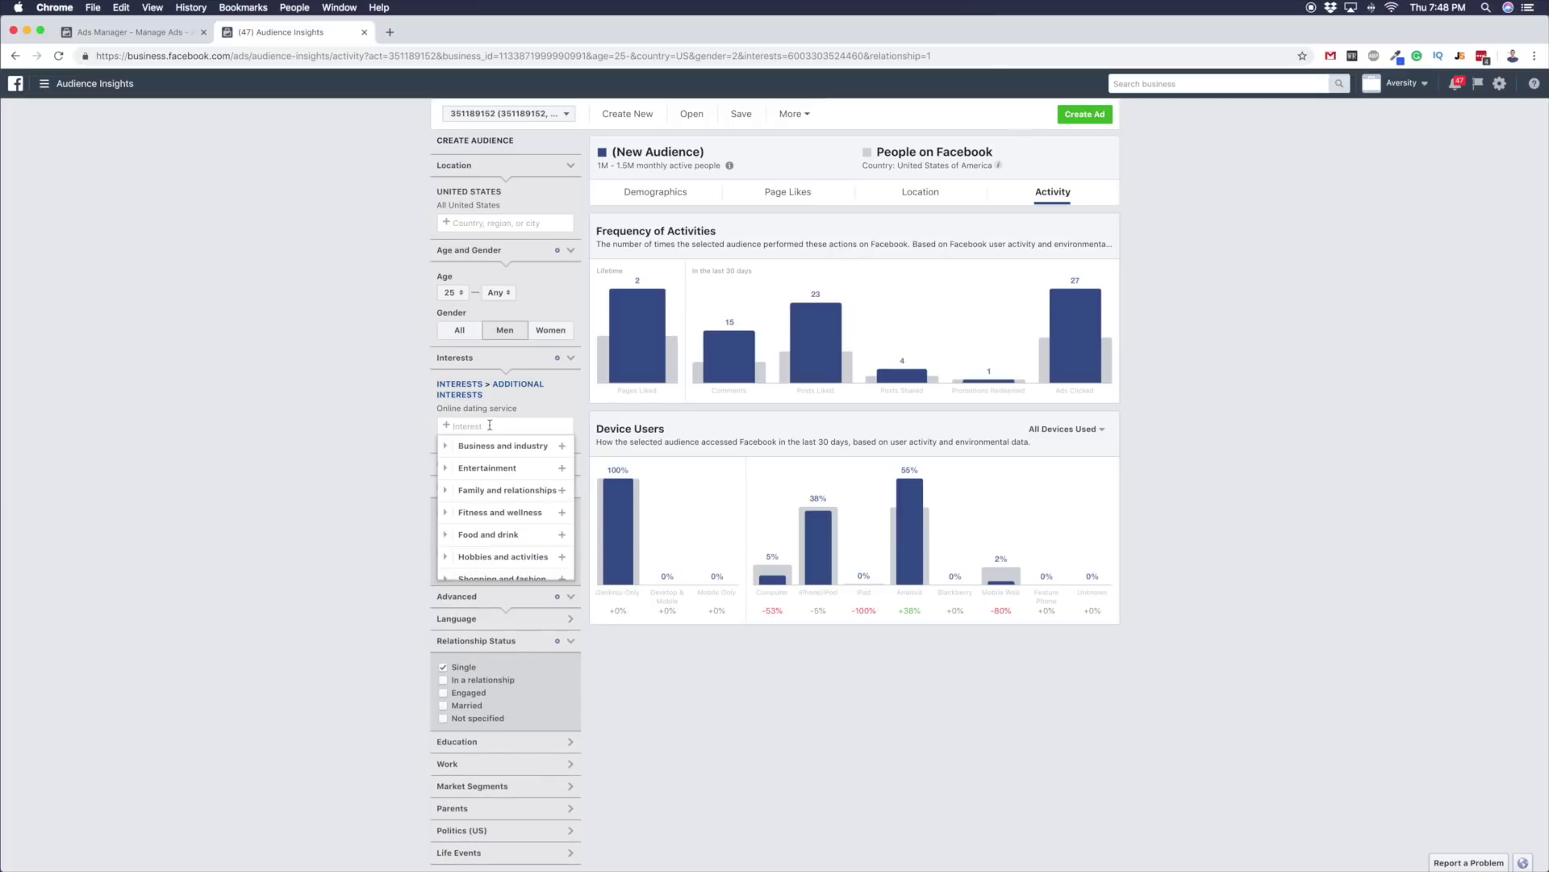
type("tindwr")
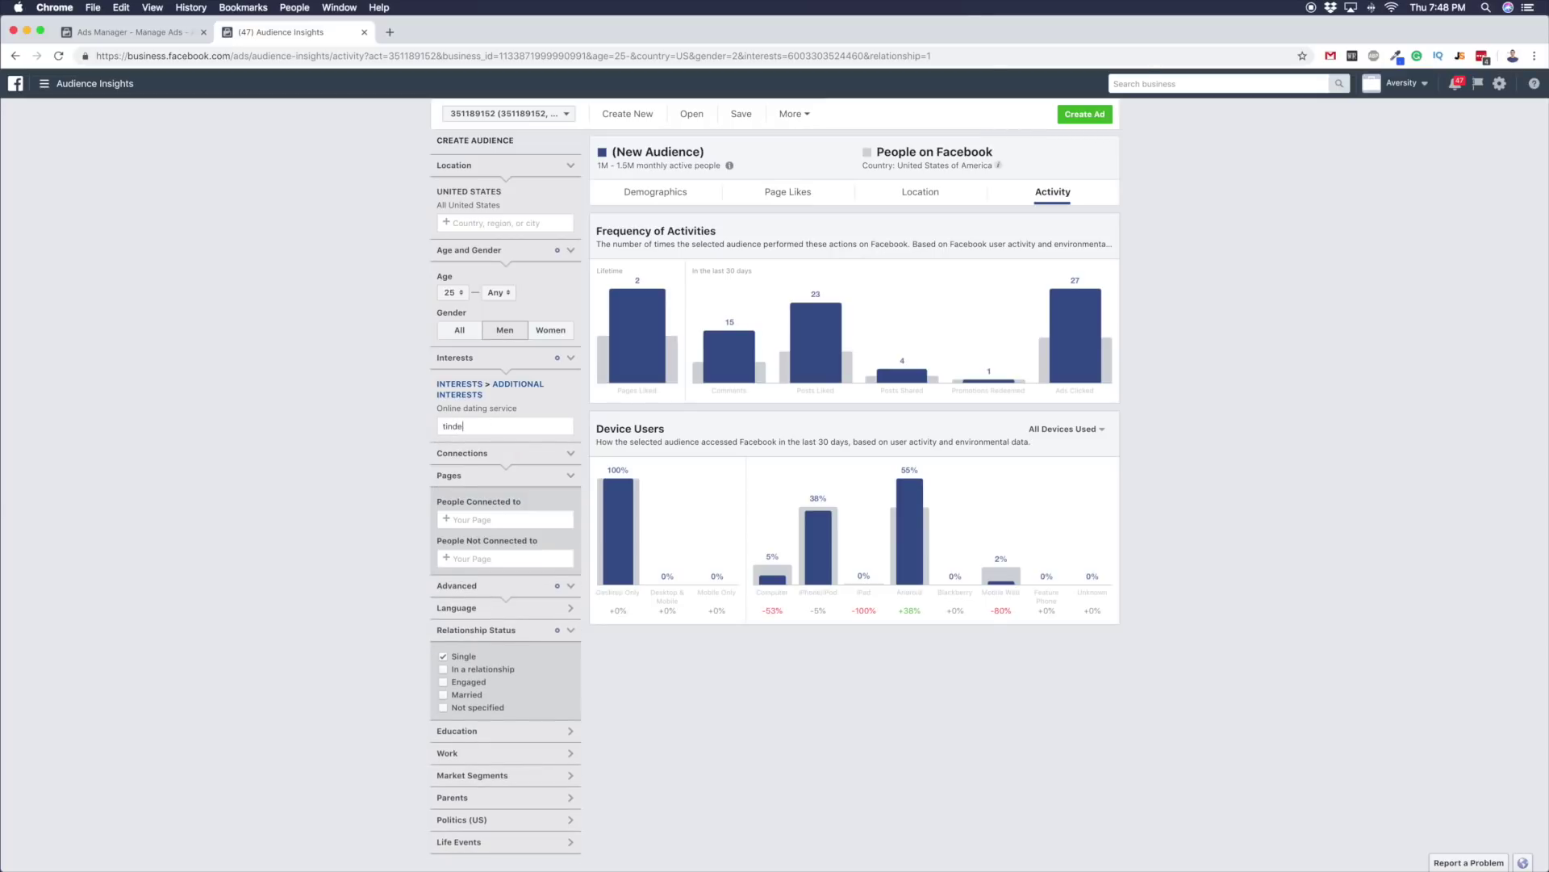
type("r")
left_click(359, 437)
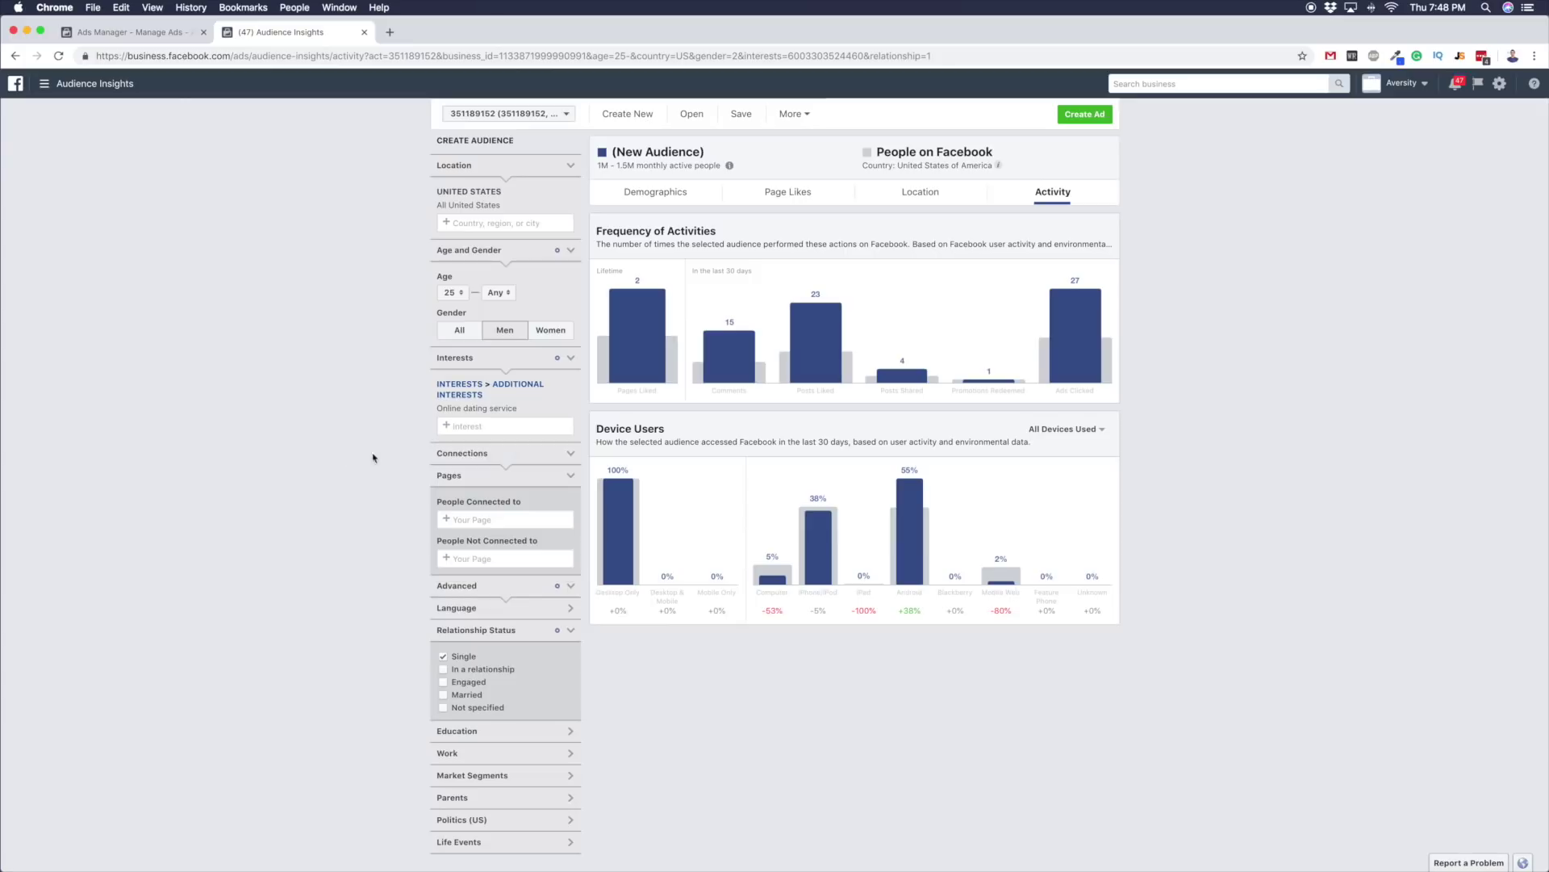
- Switch to Ads Manager and set the 30+ ad set's gender to Men and its minimum age to 25
left_click(115, 32)
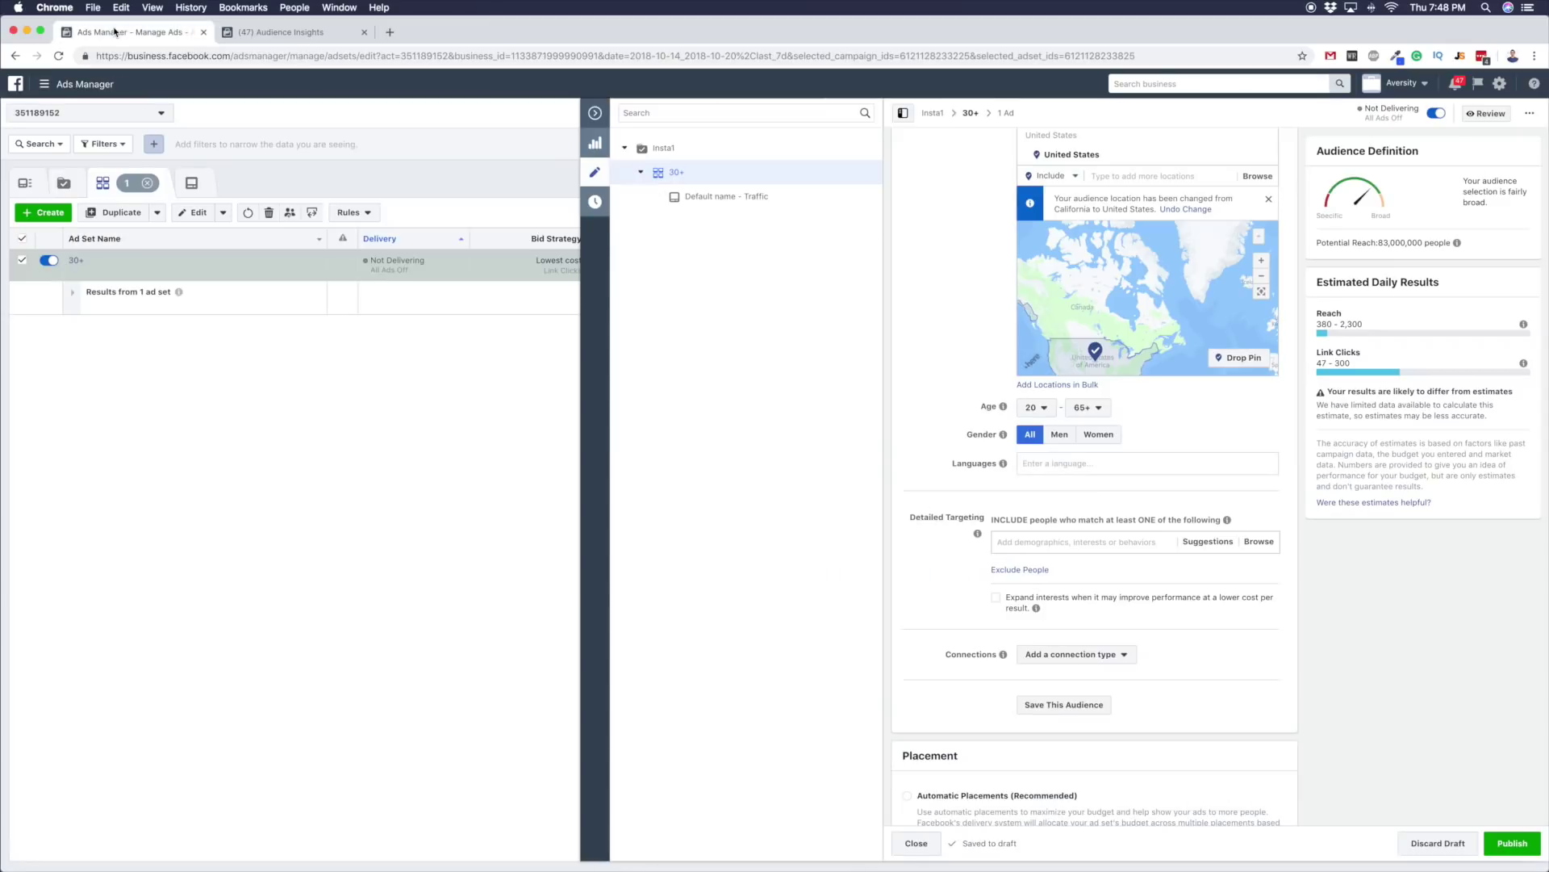
left_click(278, 33)
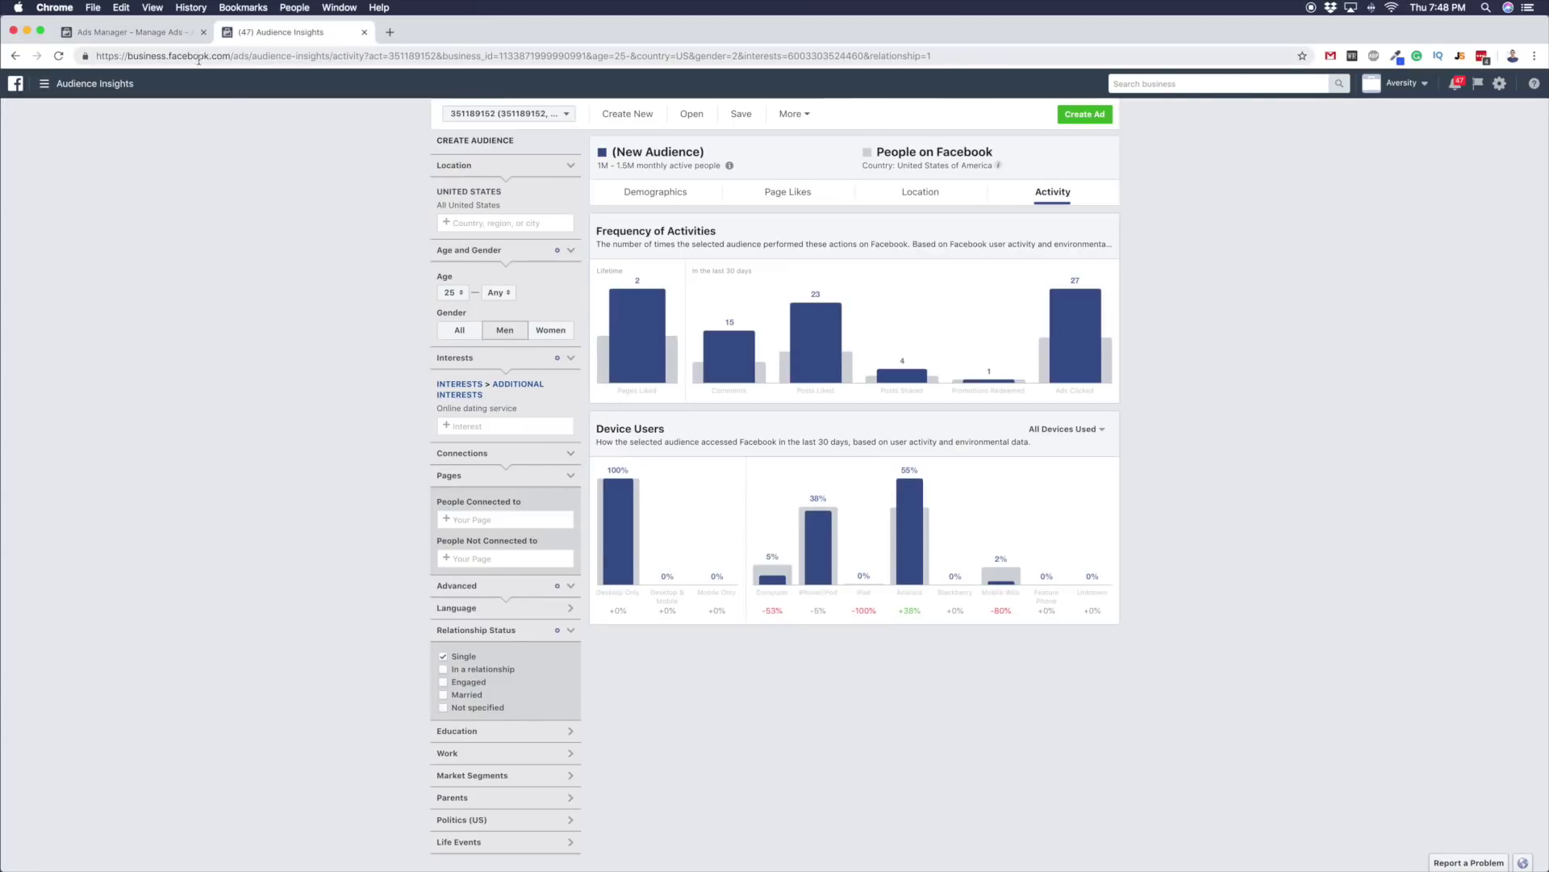
left_click(170, 36)
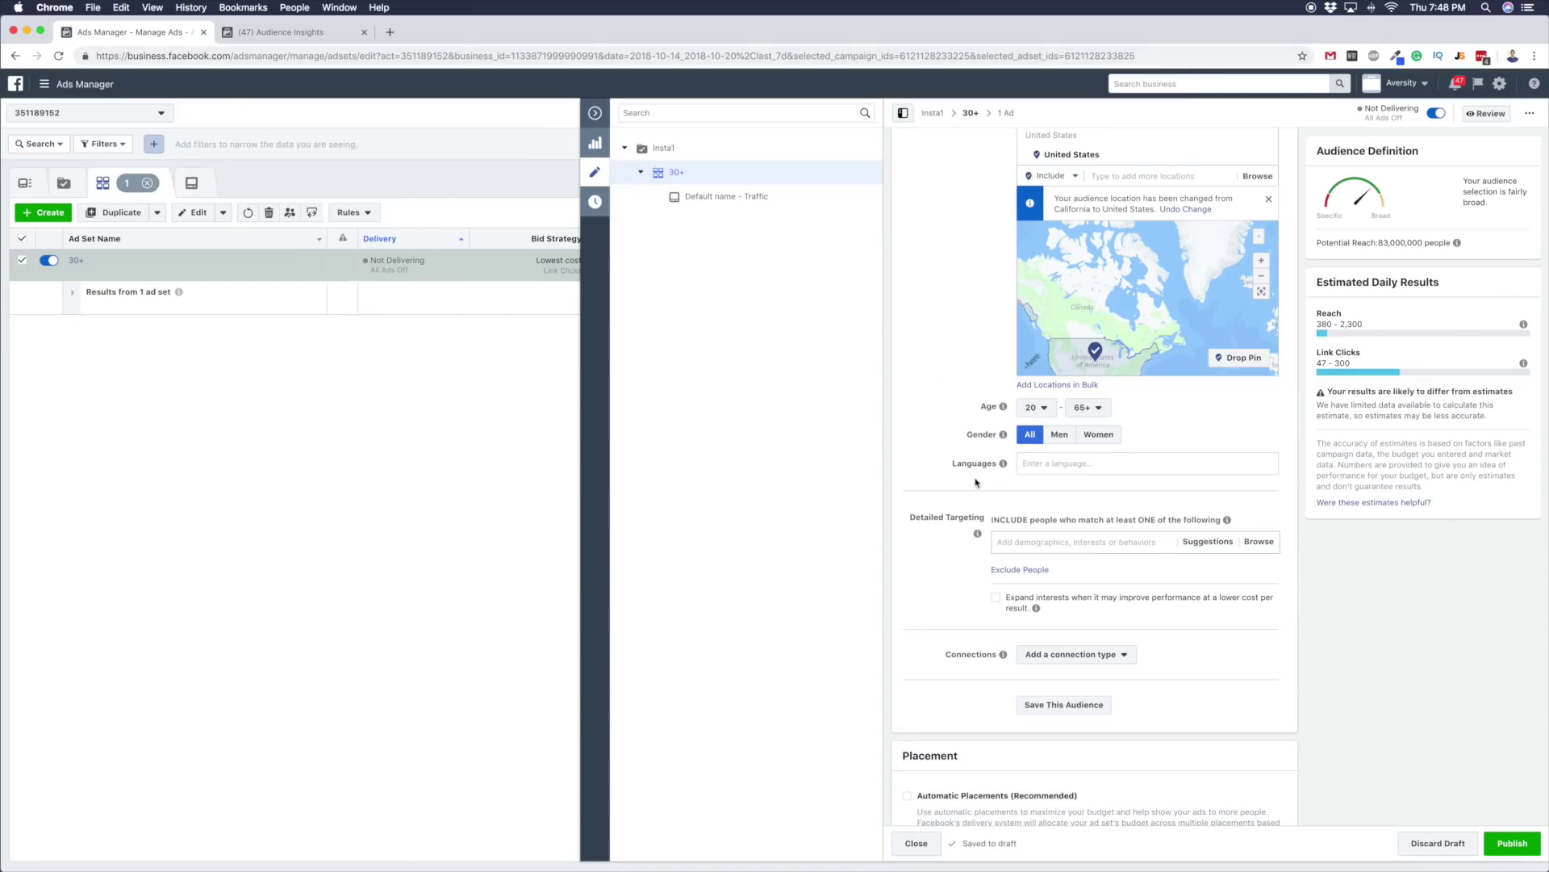
scroll(975, 483, "down", 2)
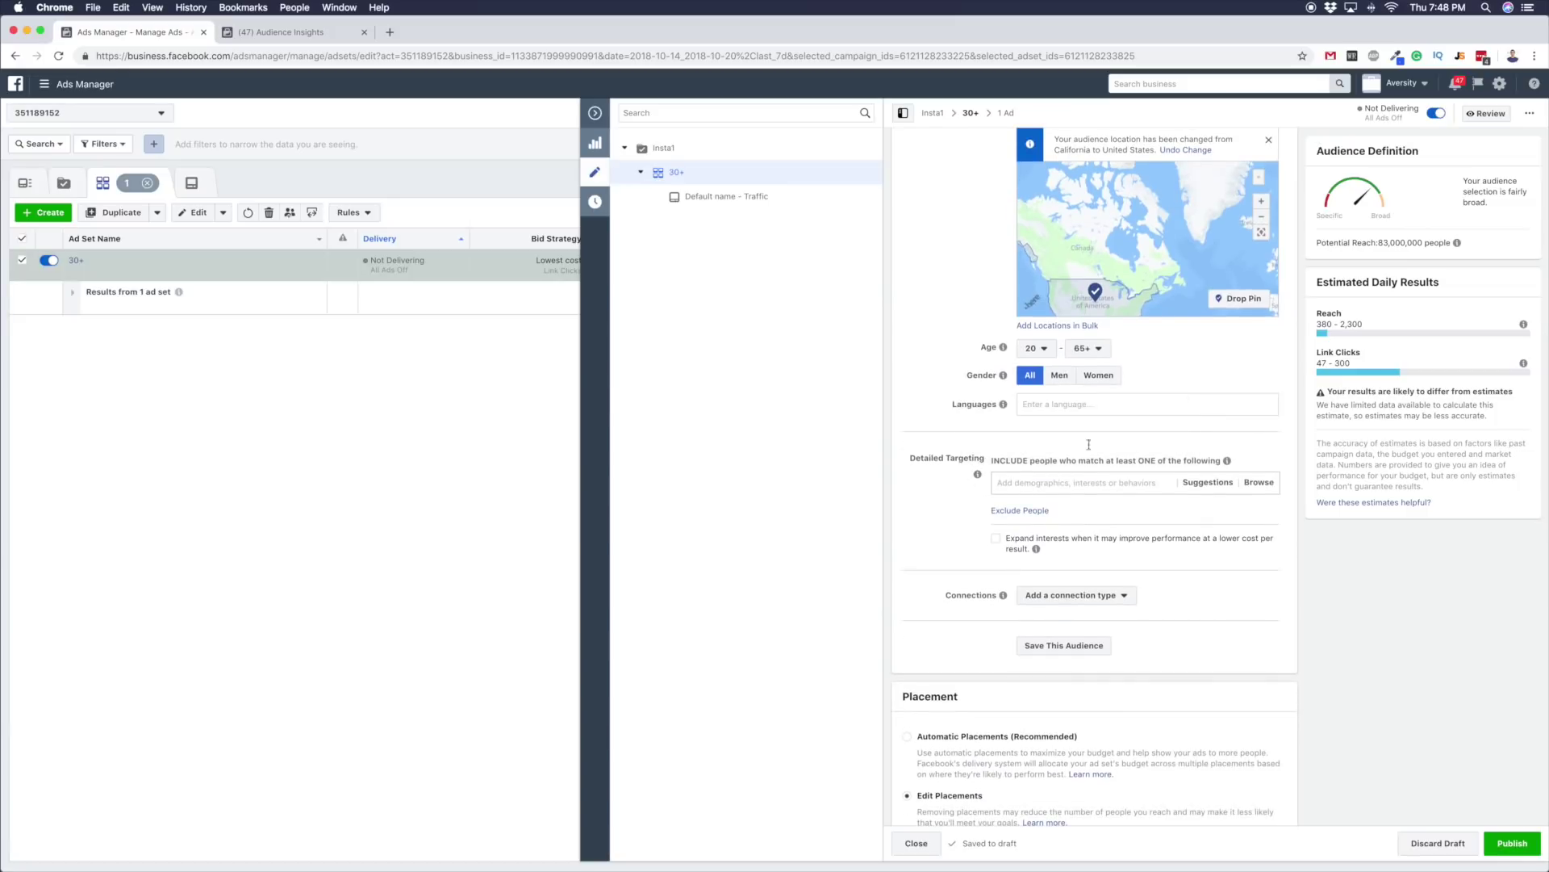
left_click(1060, 376)
scroll(952, 418, "up", 2)
left_click(1035, 419)
scroll(1044, 524, "down", 2)
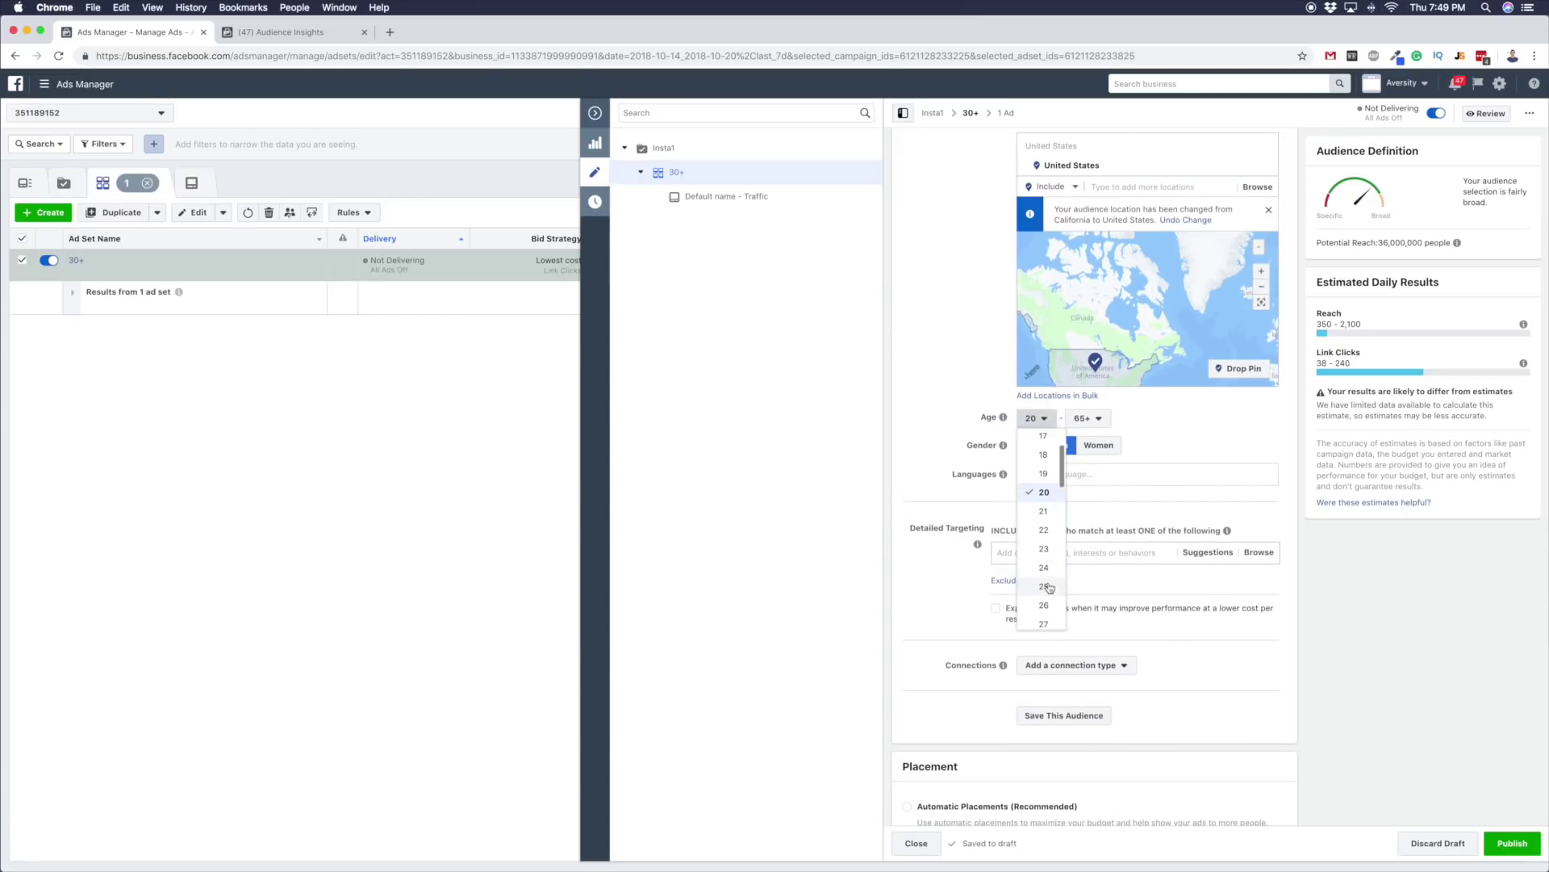
left_click(1044, 589)
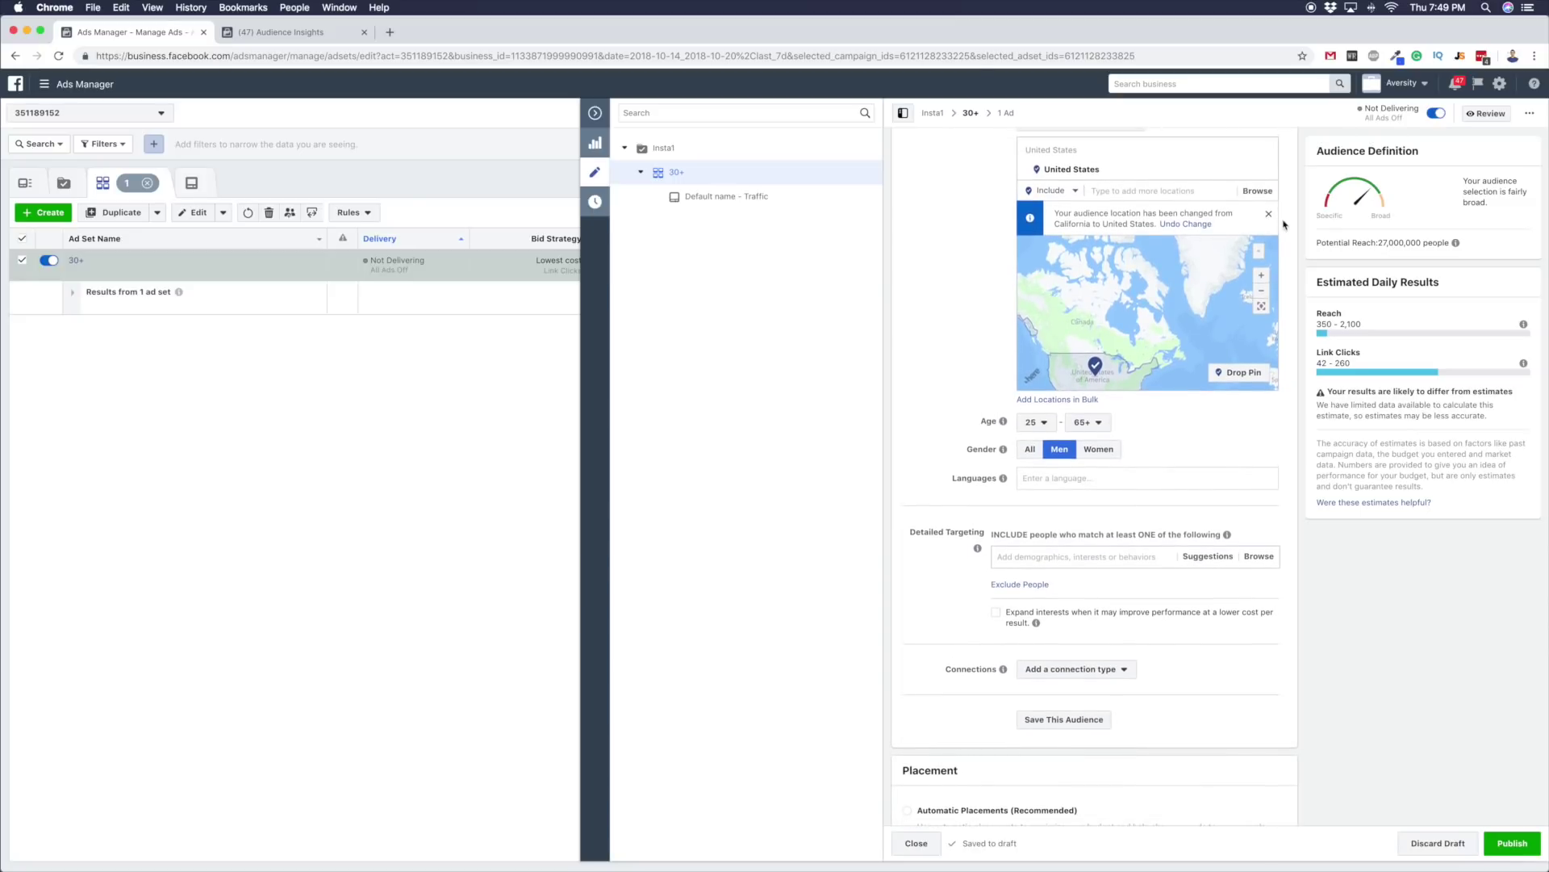
scroll(927, 335, "down", 4)
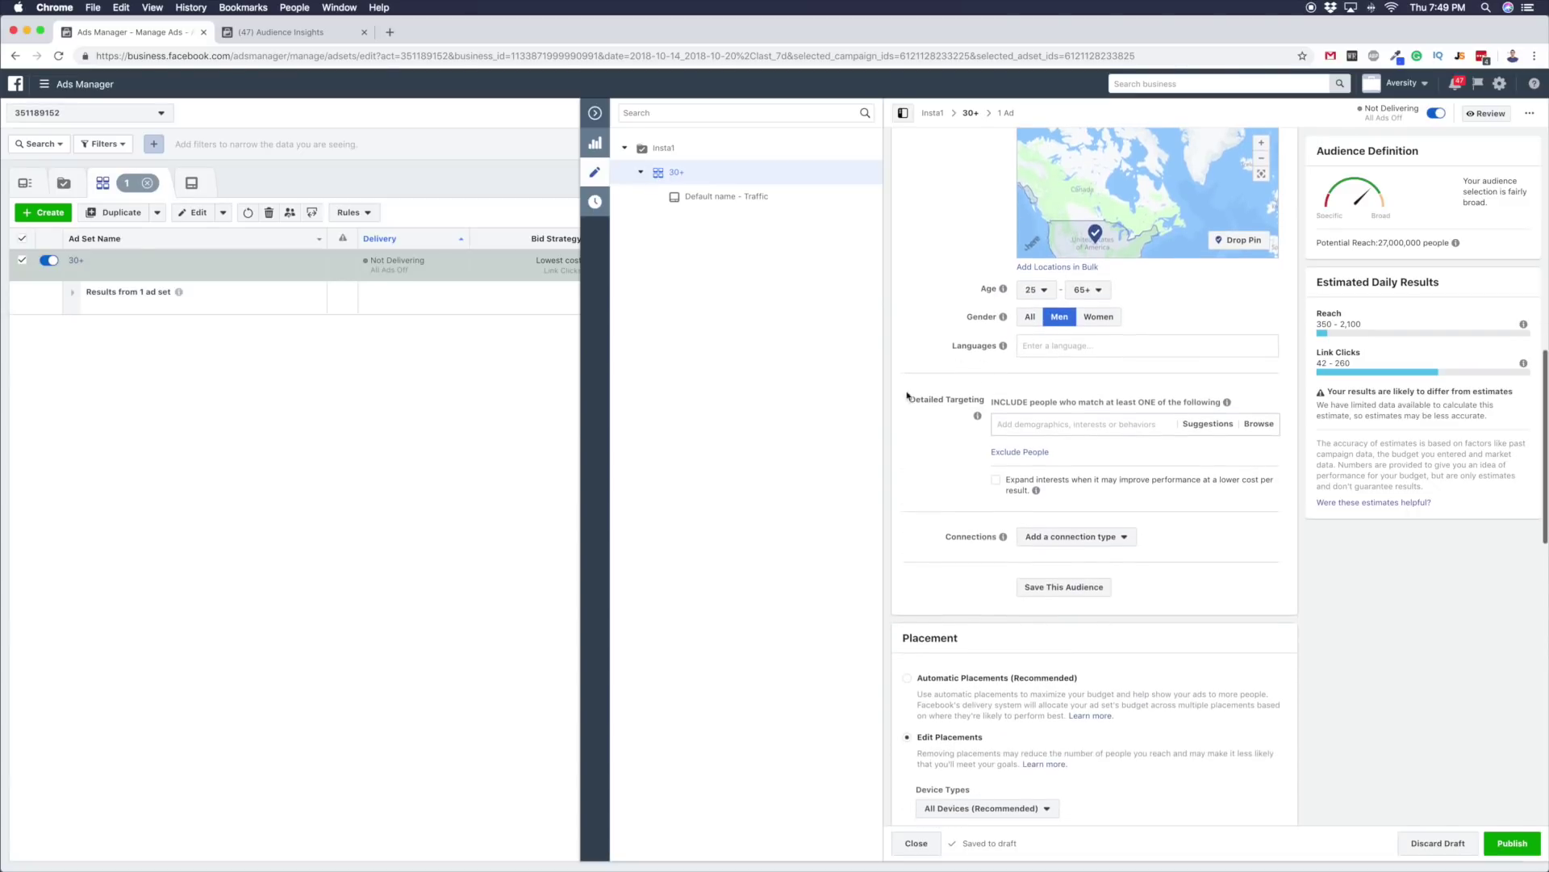
scroll(908, 397, "down", 3)
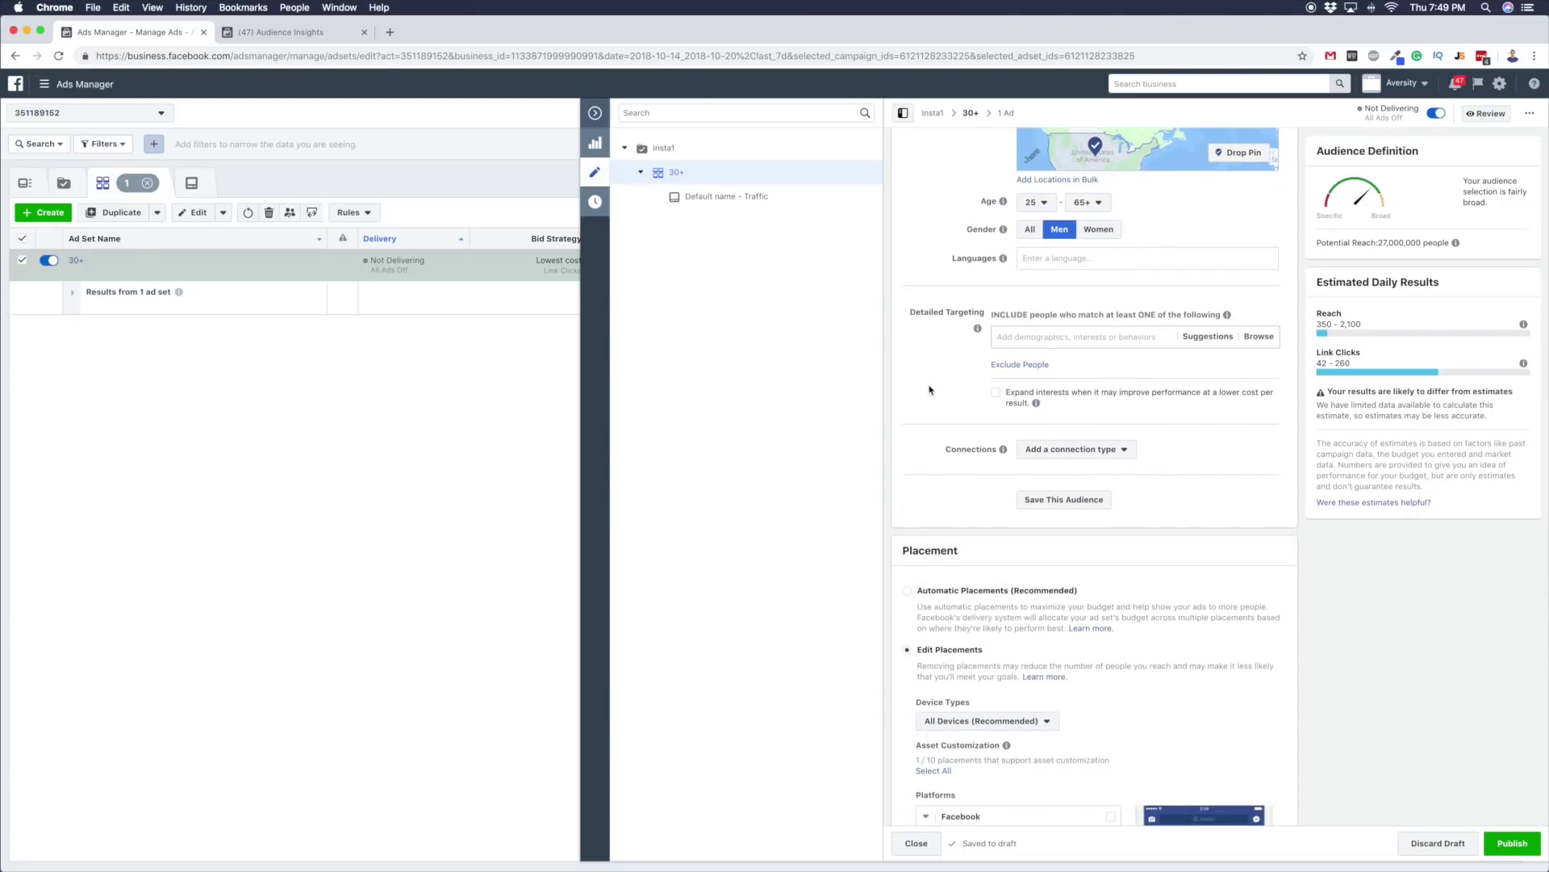
- Include people with the relationship status Single in the ad set's detailed targeting
scroll(947, 353, "up", 8)
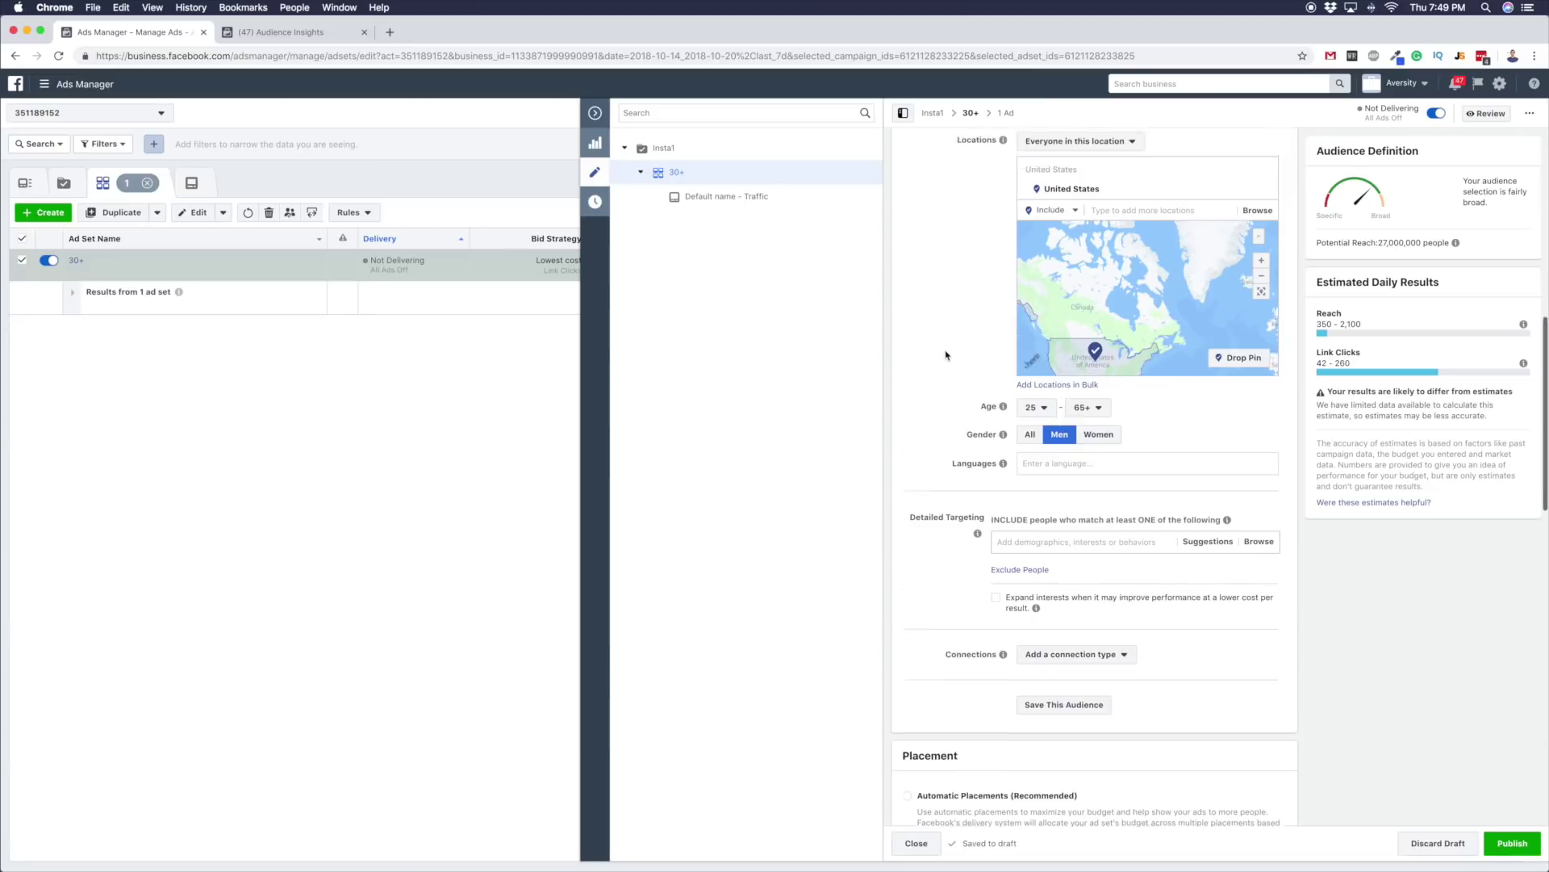
scroll(948, 355, "down", 8)
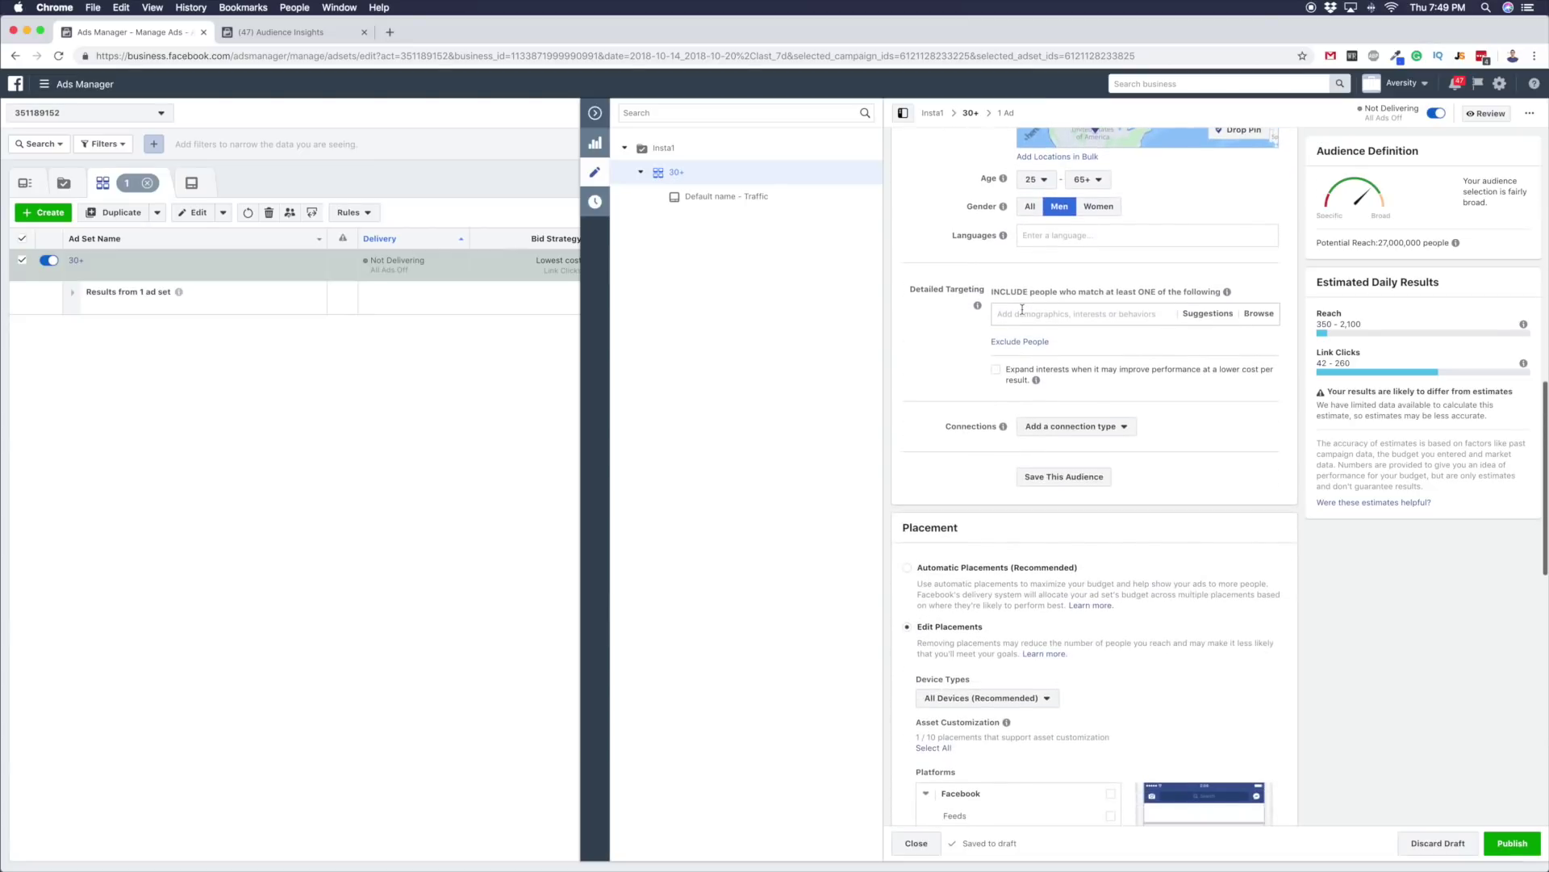
left_click(1049, 314)
type("sing")
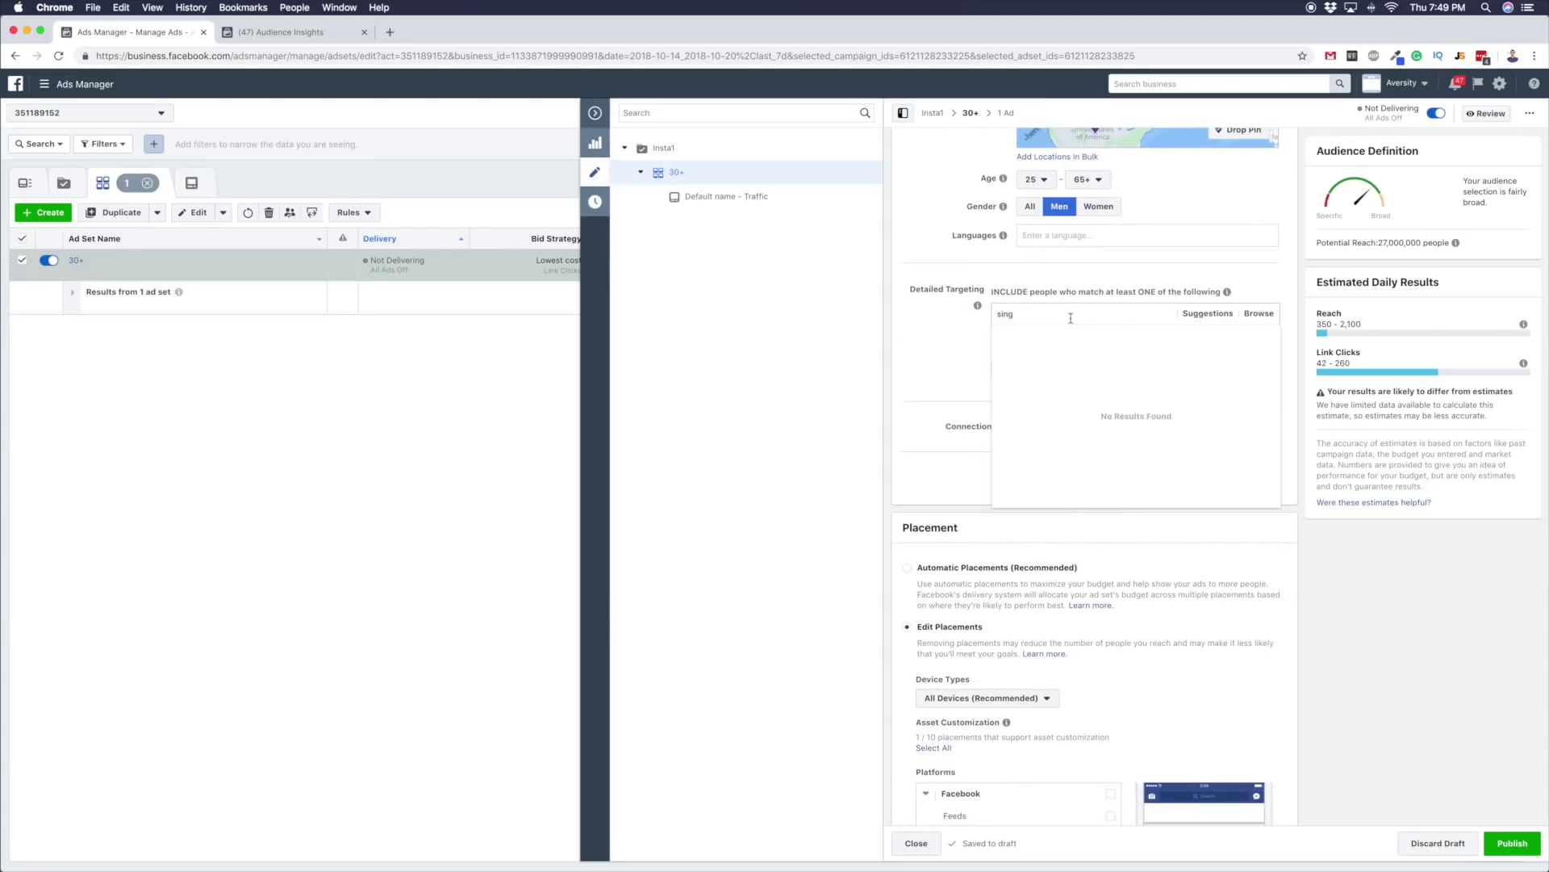
type("le")
left_click(1146, 336)
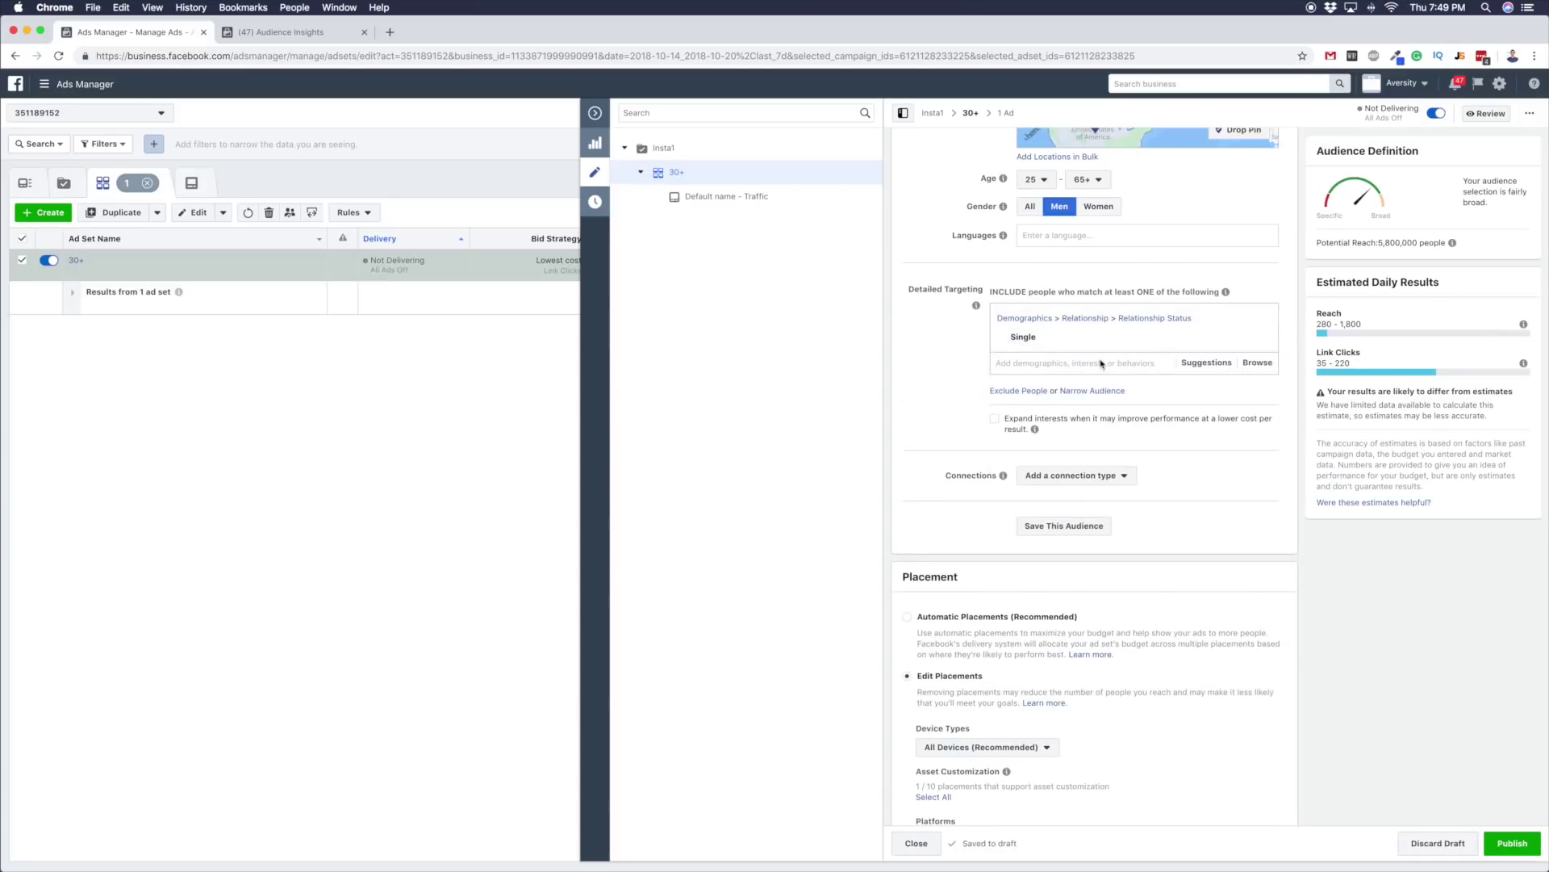
- Narrow the single-men audience to people who must also match the Engaged Shoppers purchase behavior
left_click(1088, 392)
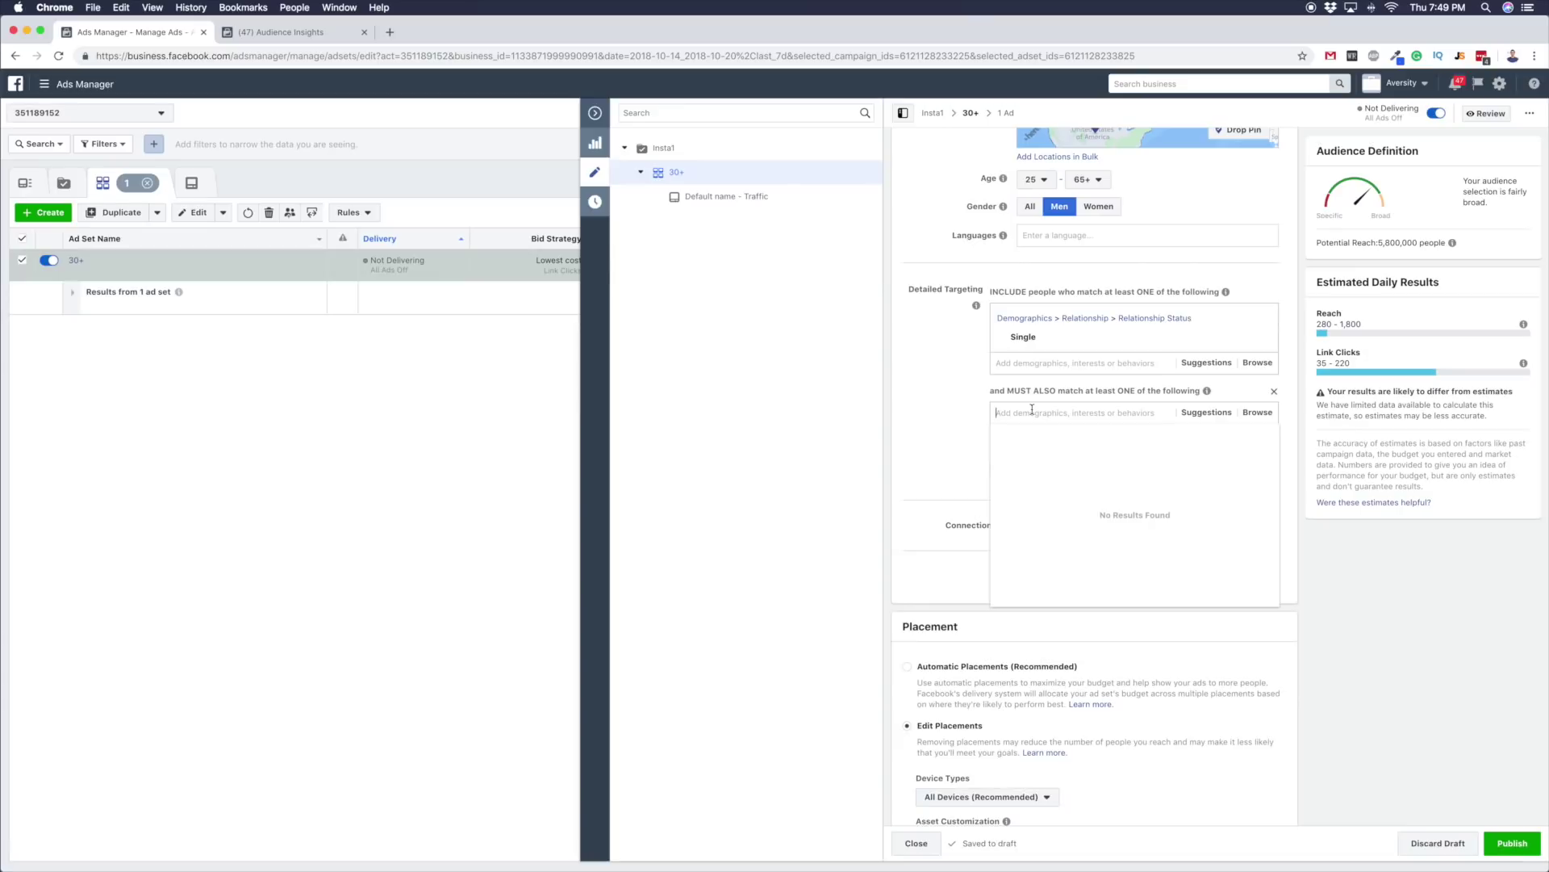
type("engadesh")
type("d shop")
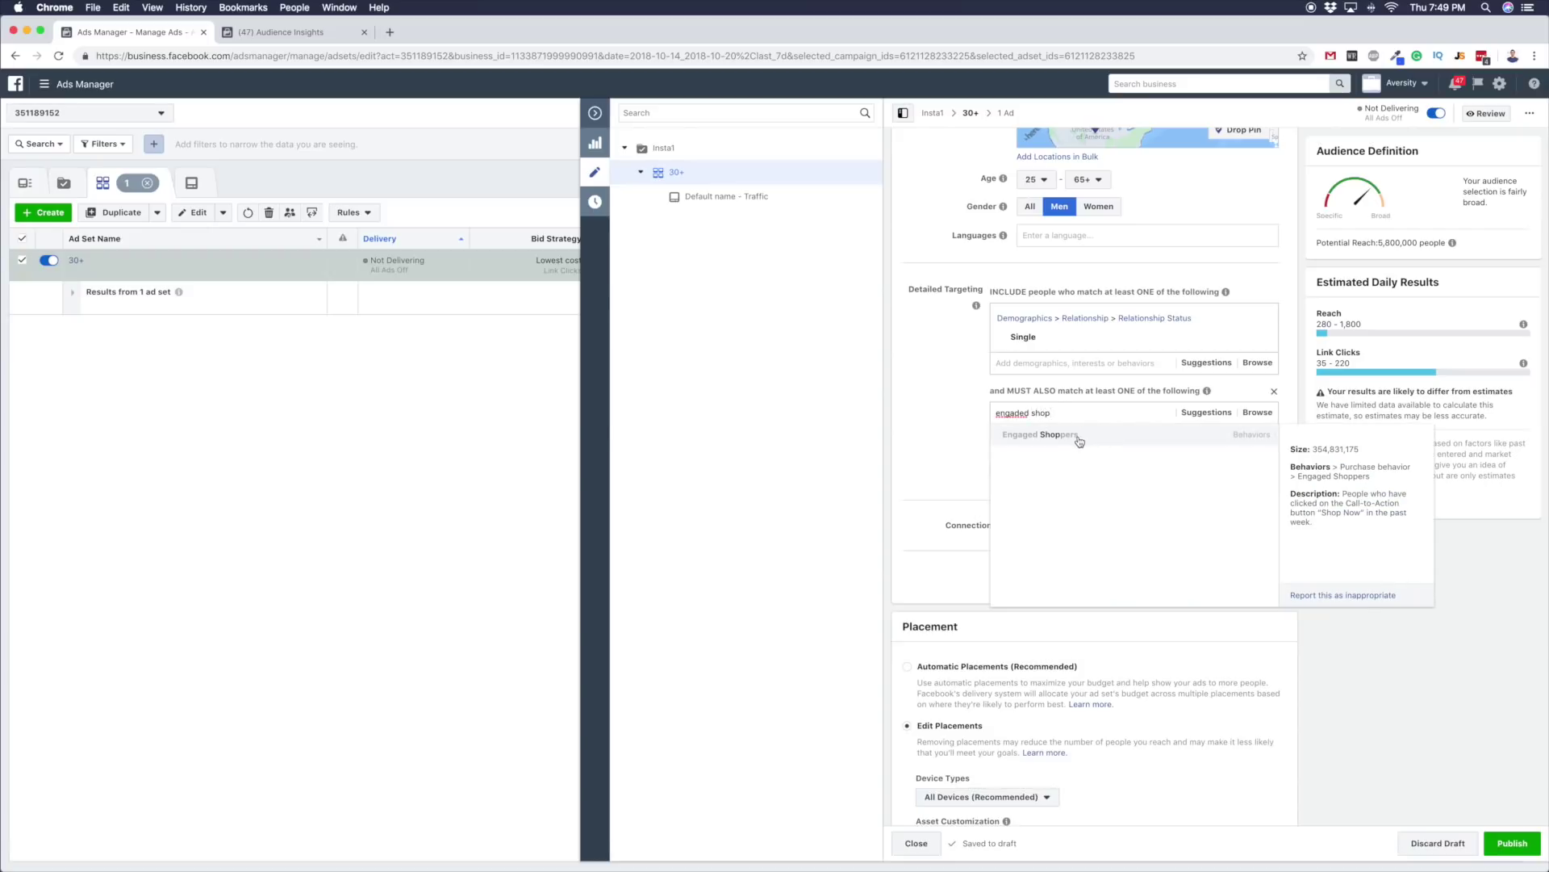
left_click(1078, 437)
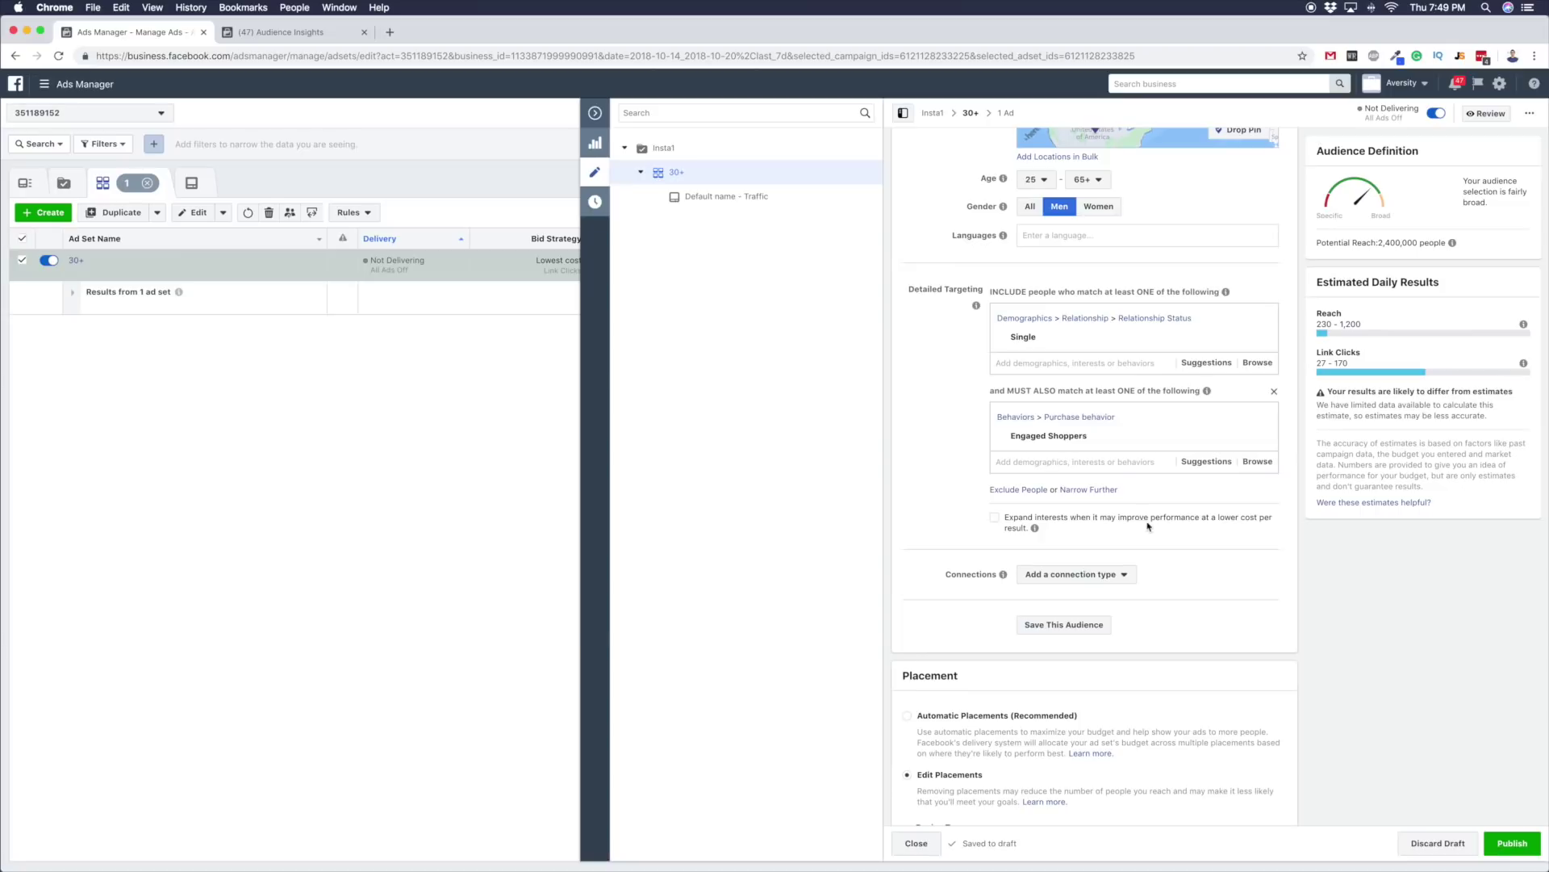
- Narrow the audience further to people who also have the interest tinder, and check the potential reach
left_click(1093, 490)
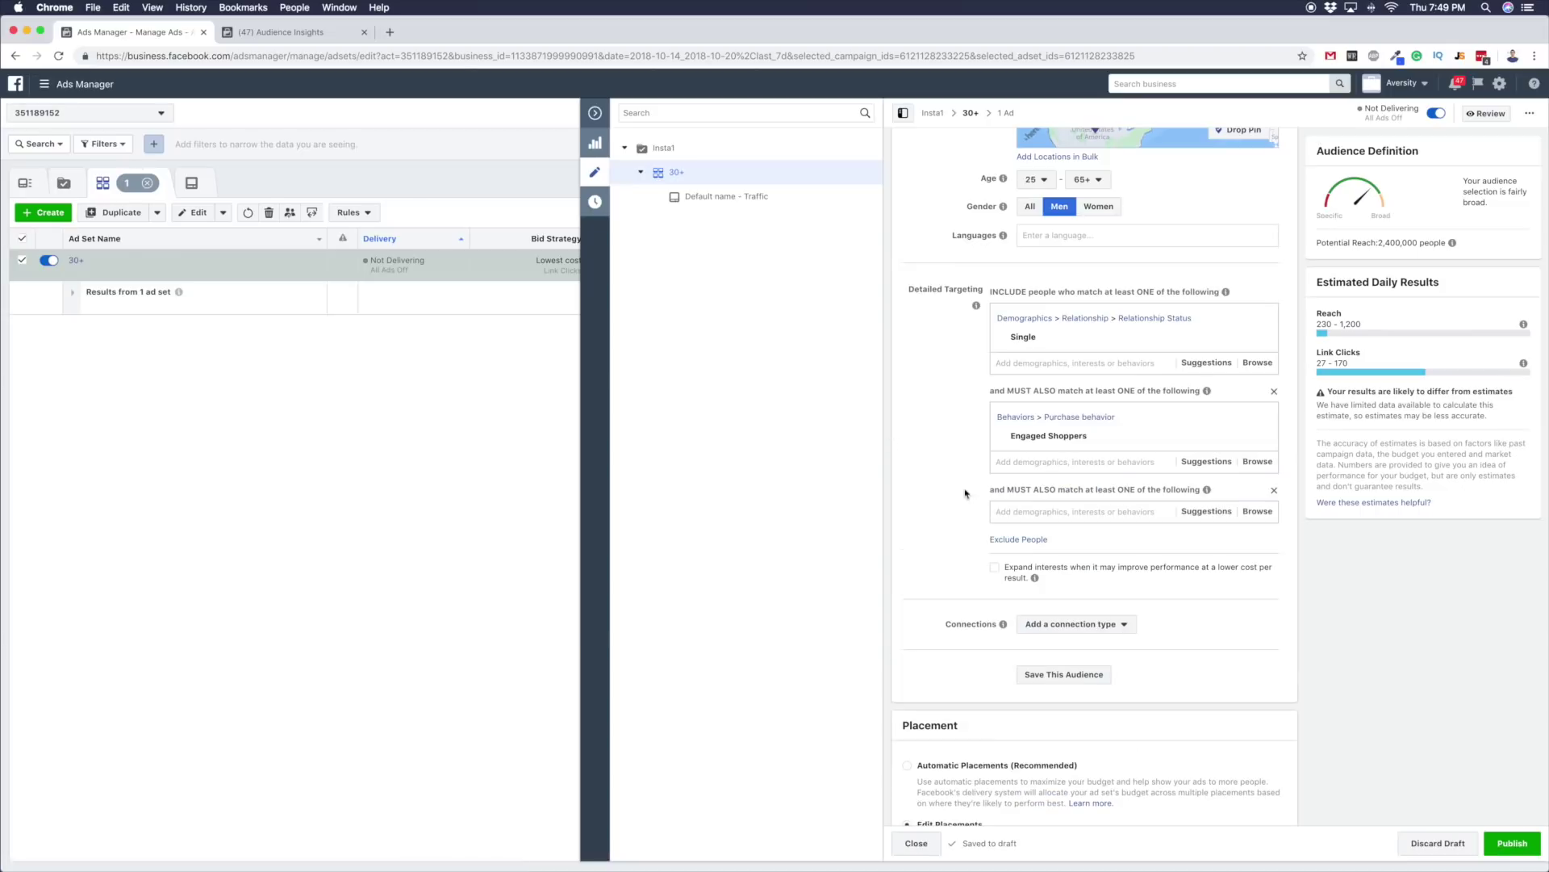
left_click(1037, 509)
type("tinder")
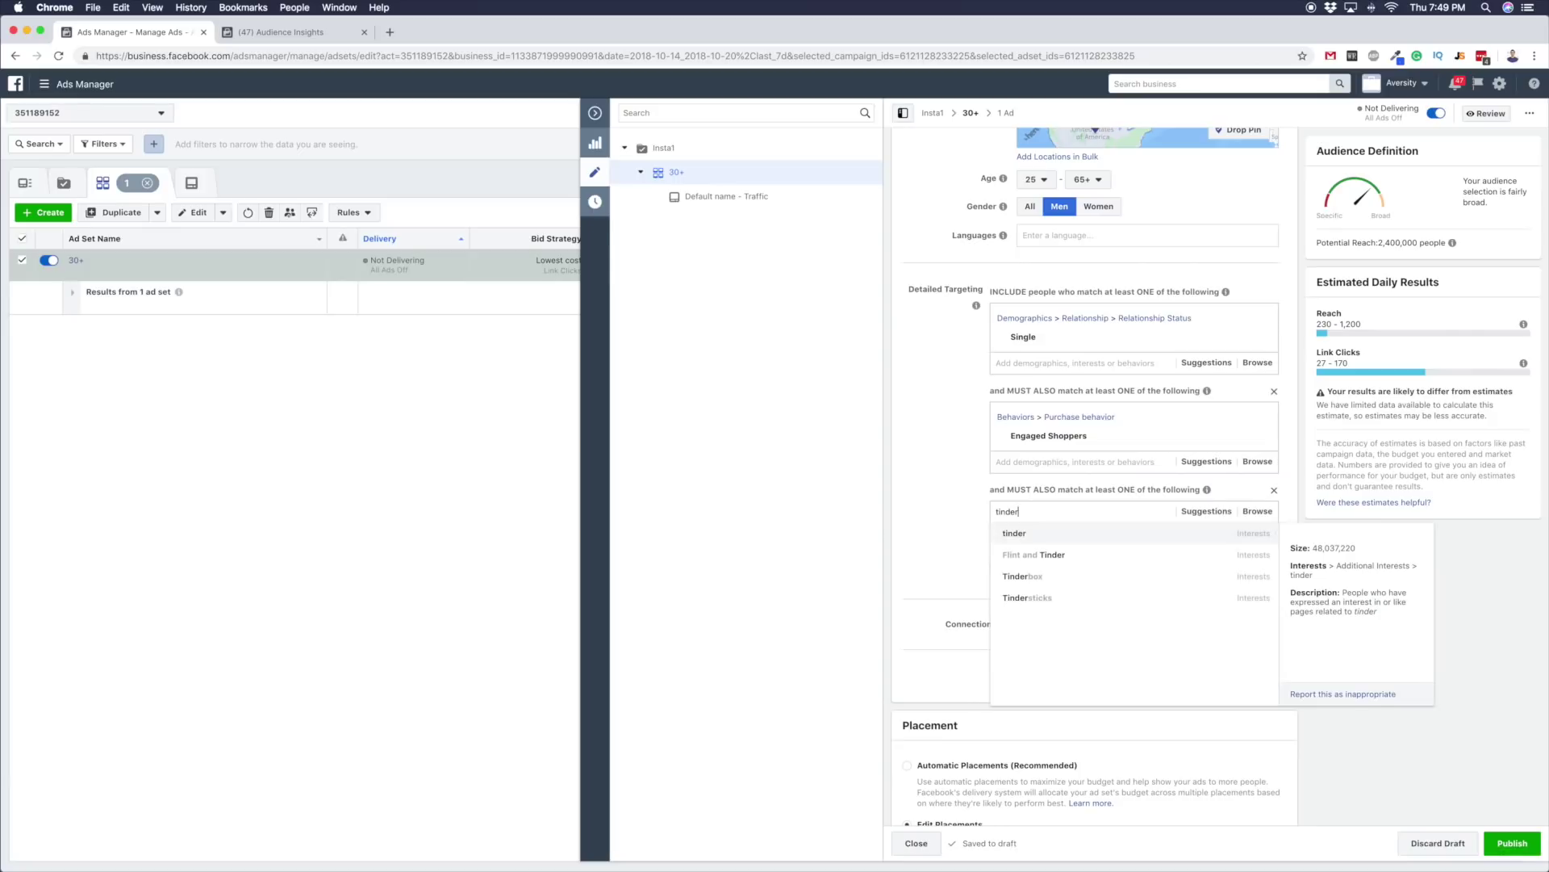
left_click(1045, 540)
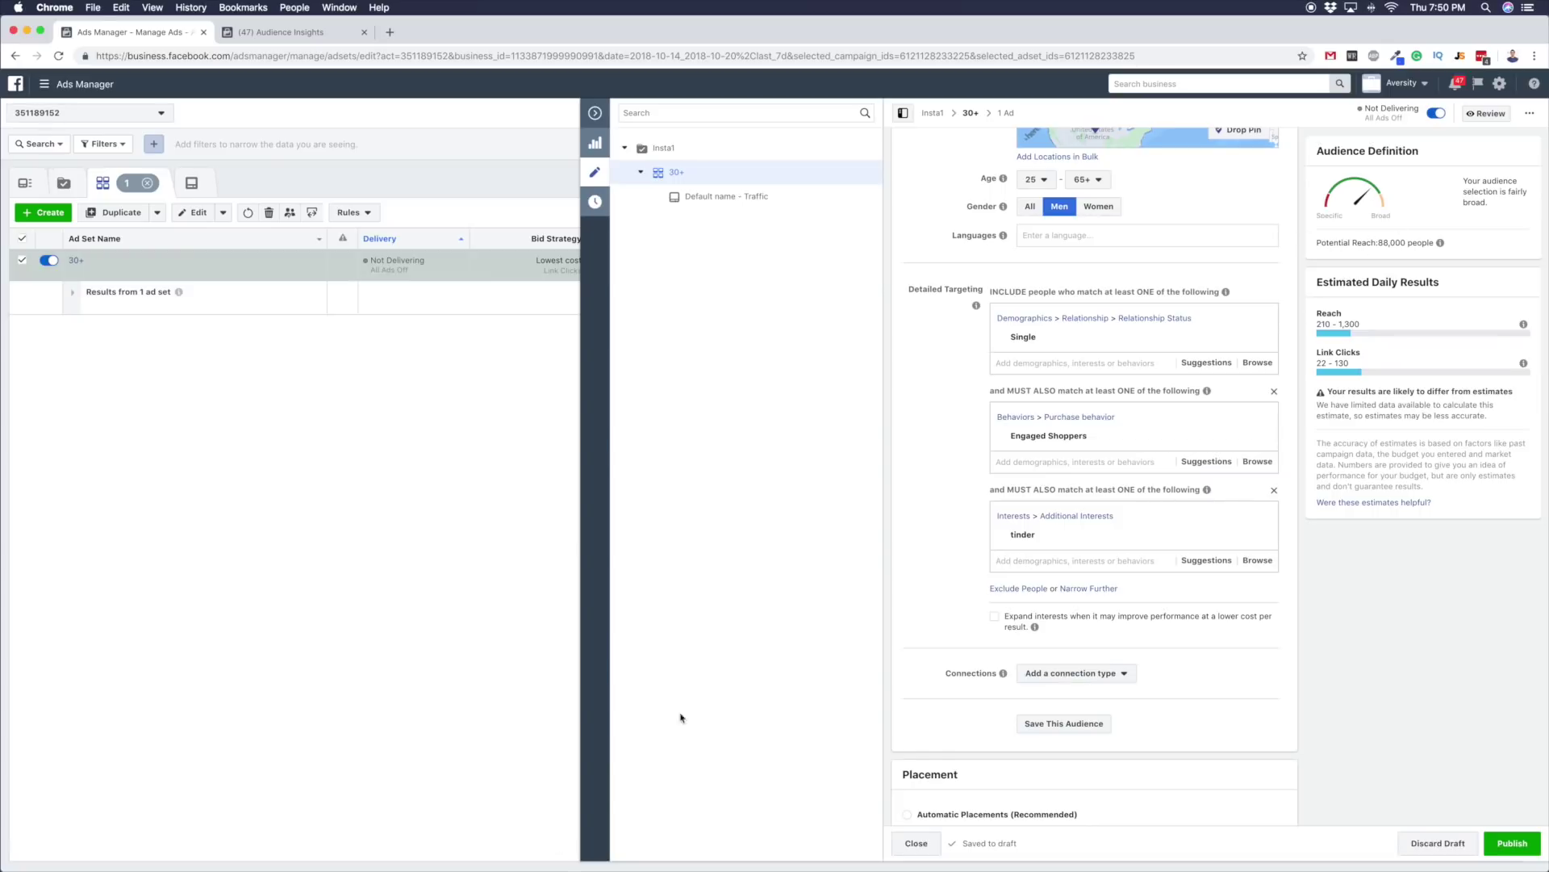
mouse_move(1423, 242)
left_mouse_down()
mouse_move(1325, 243)
mouse_move(1422, 244)
left_mouse_up()
left_click(1372, 246)
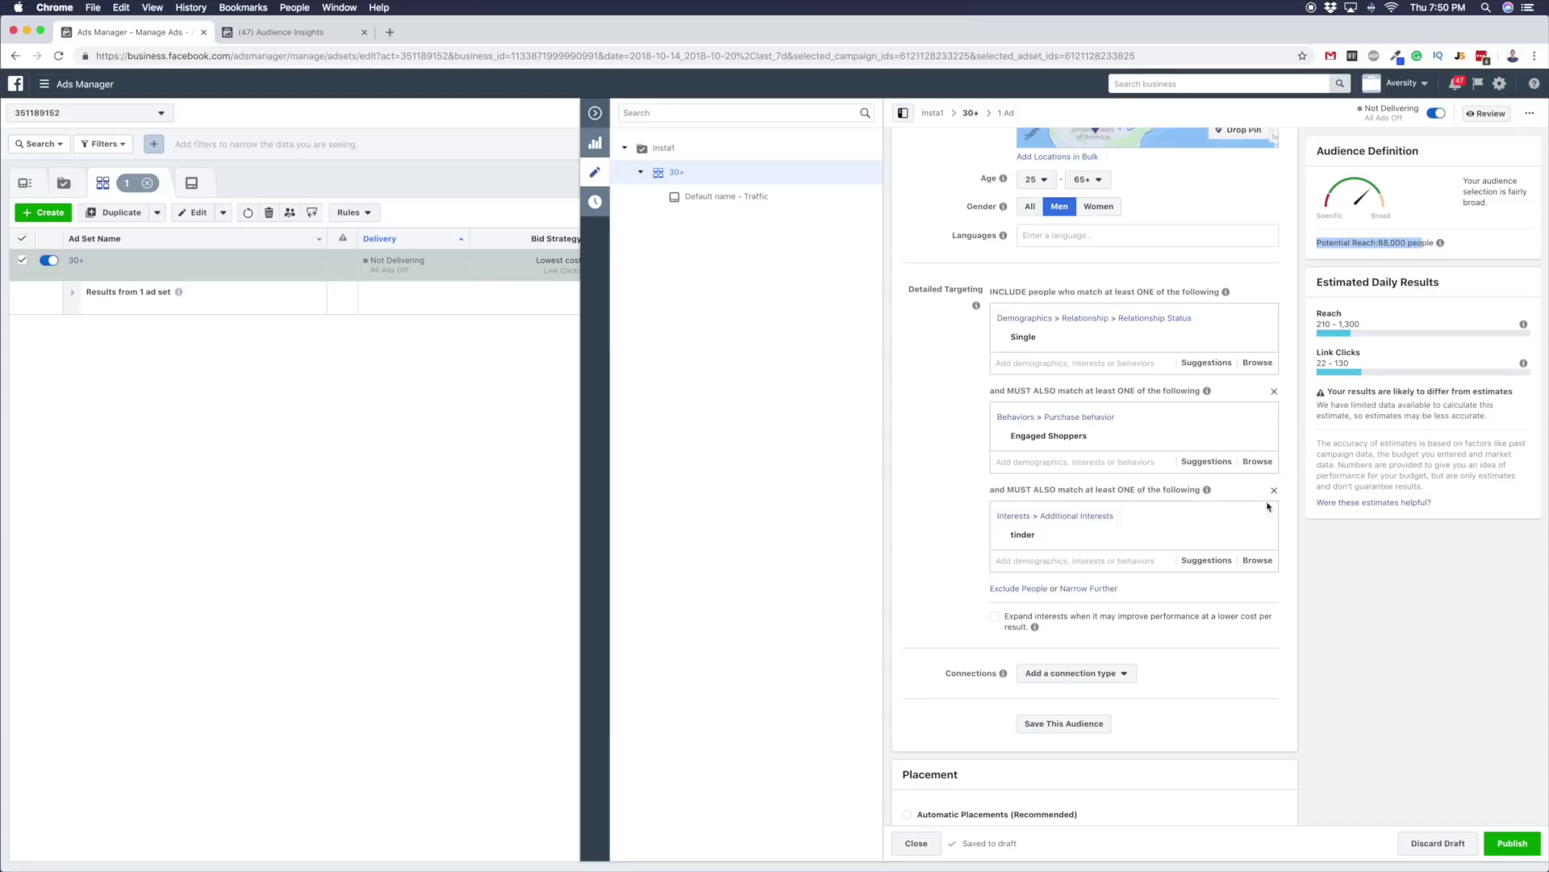
scroll(1290, 462, "up", 1)
scroll(1291, 464, "down", 2)
left_click(1351, 557)
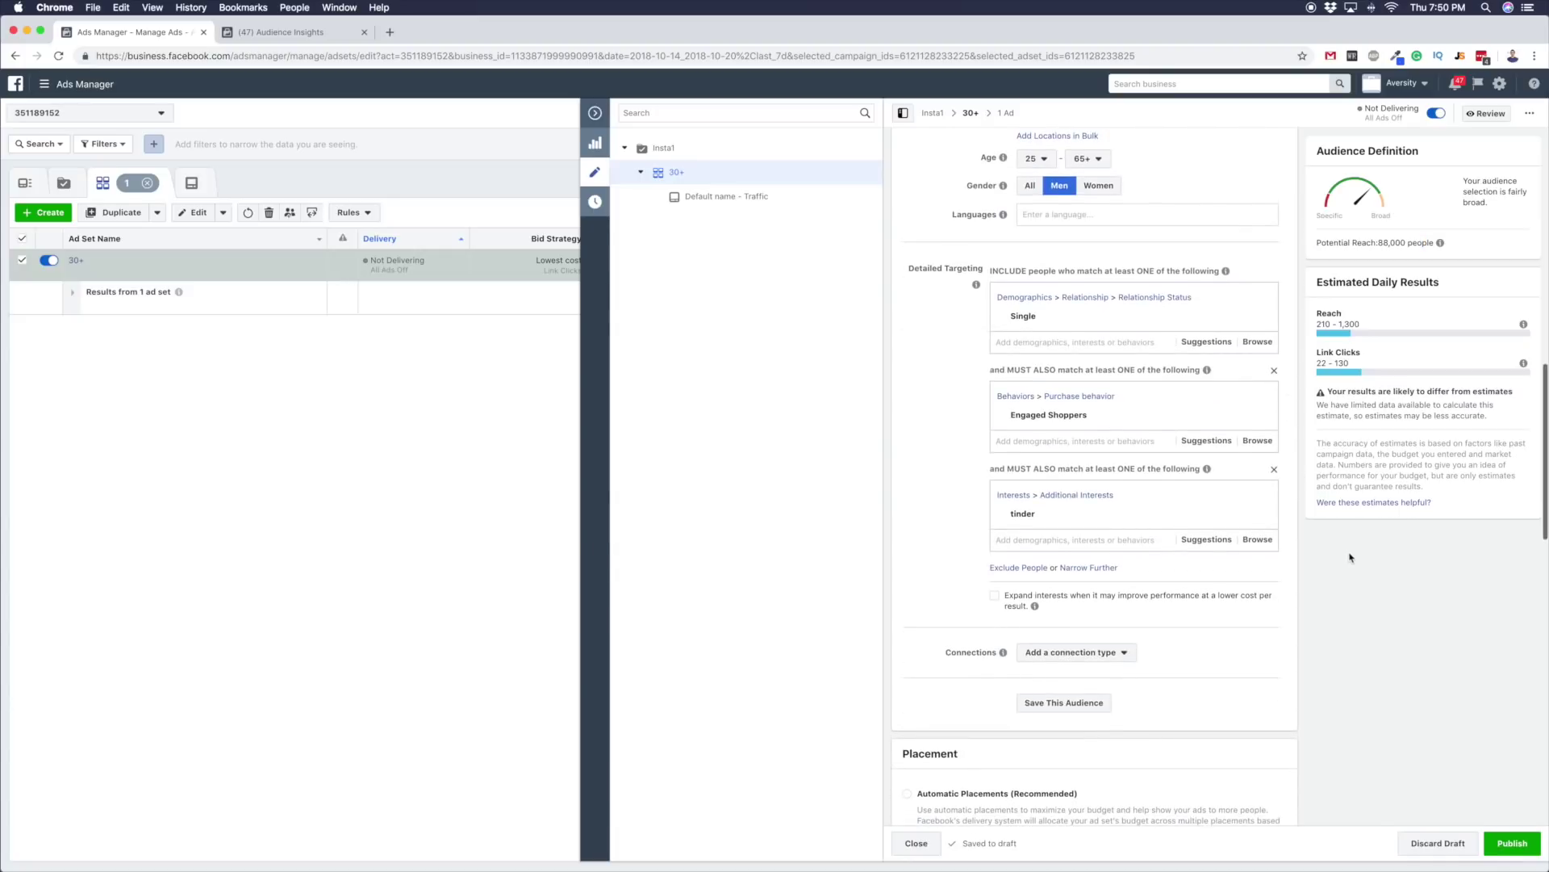
- Clear the Single, Engaged Shoppers and tinder conditions from the detailed targeting
left_click(1260, 317)
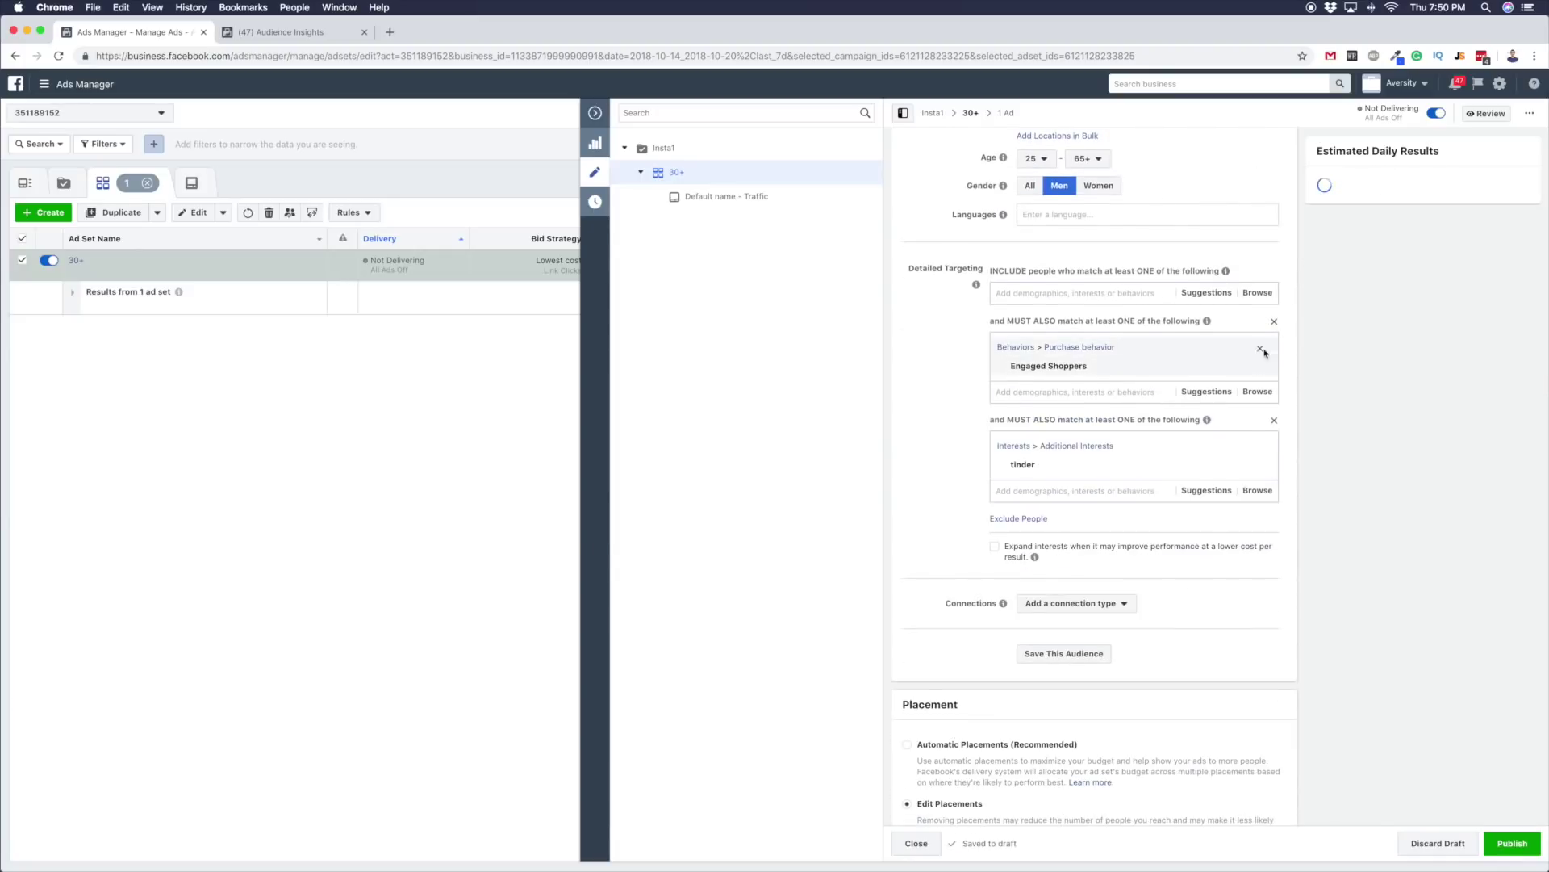
left_click(1273, 321)
left_click(1274, 322)
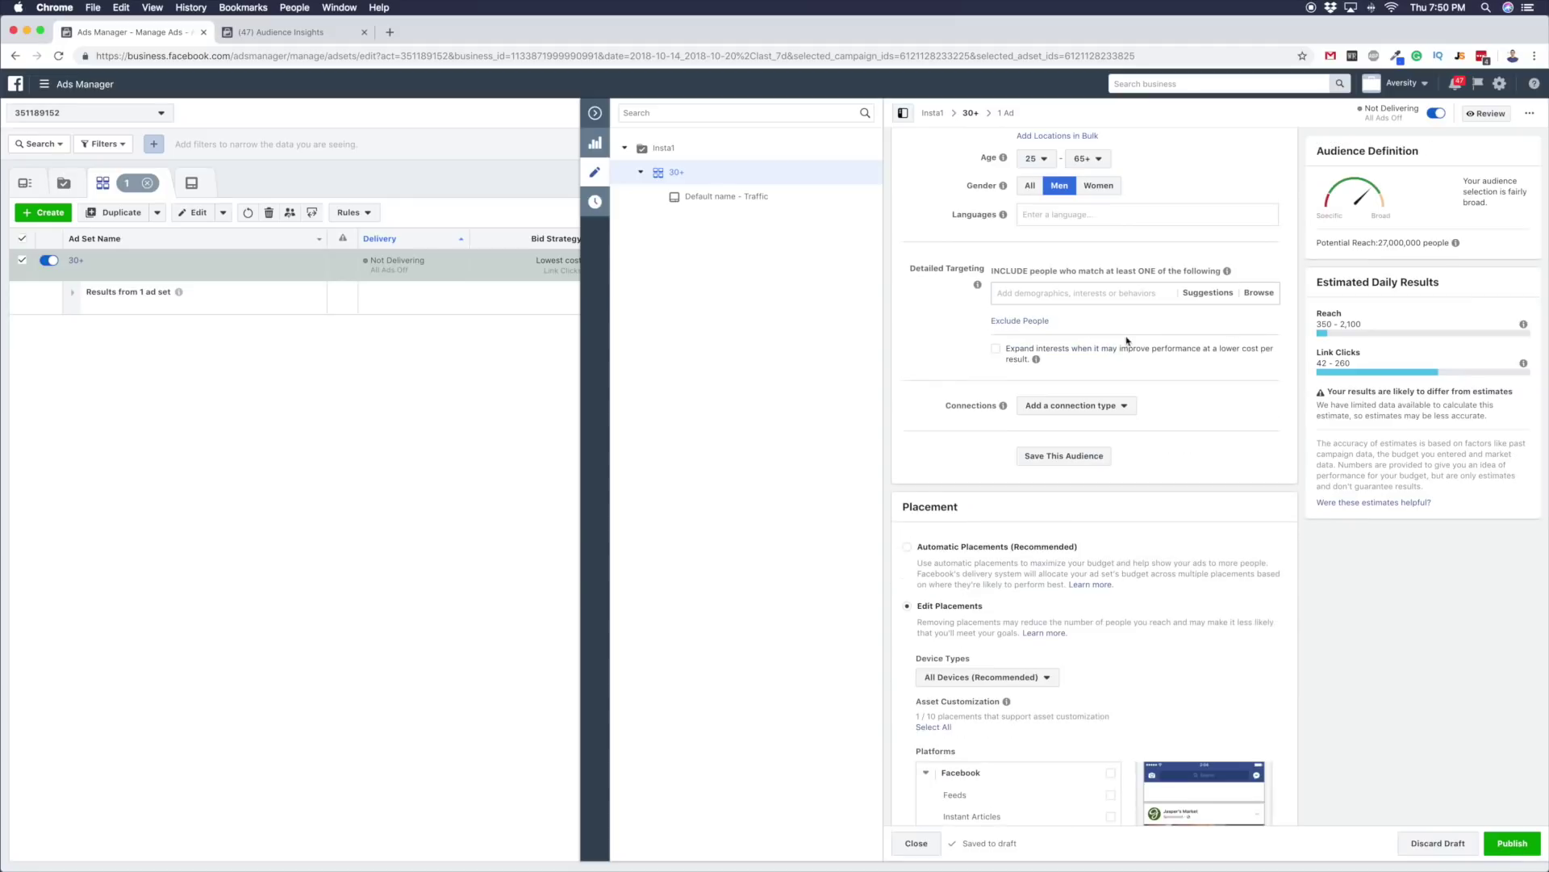
- Set the ad set's audience gender to Women
scroll(1118, 344, "up", 3)
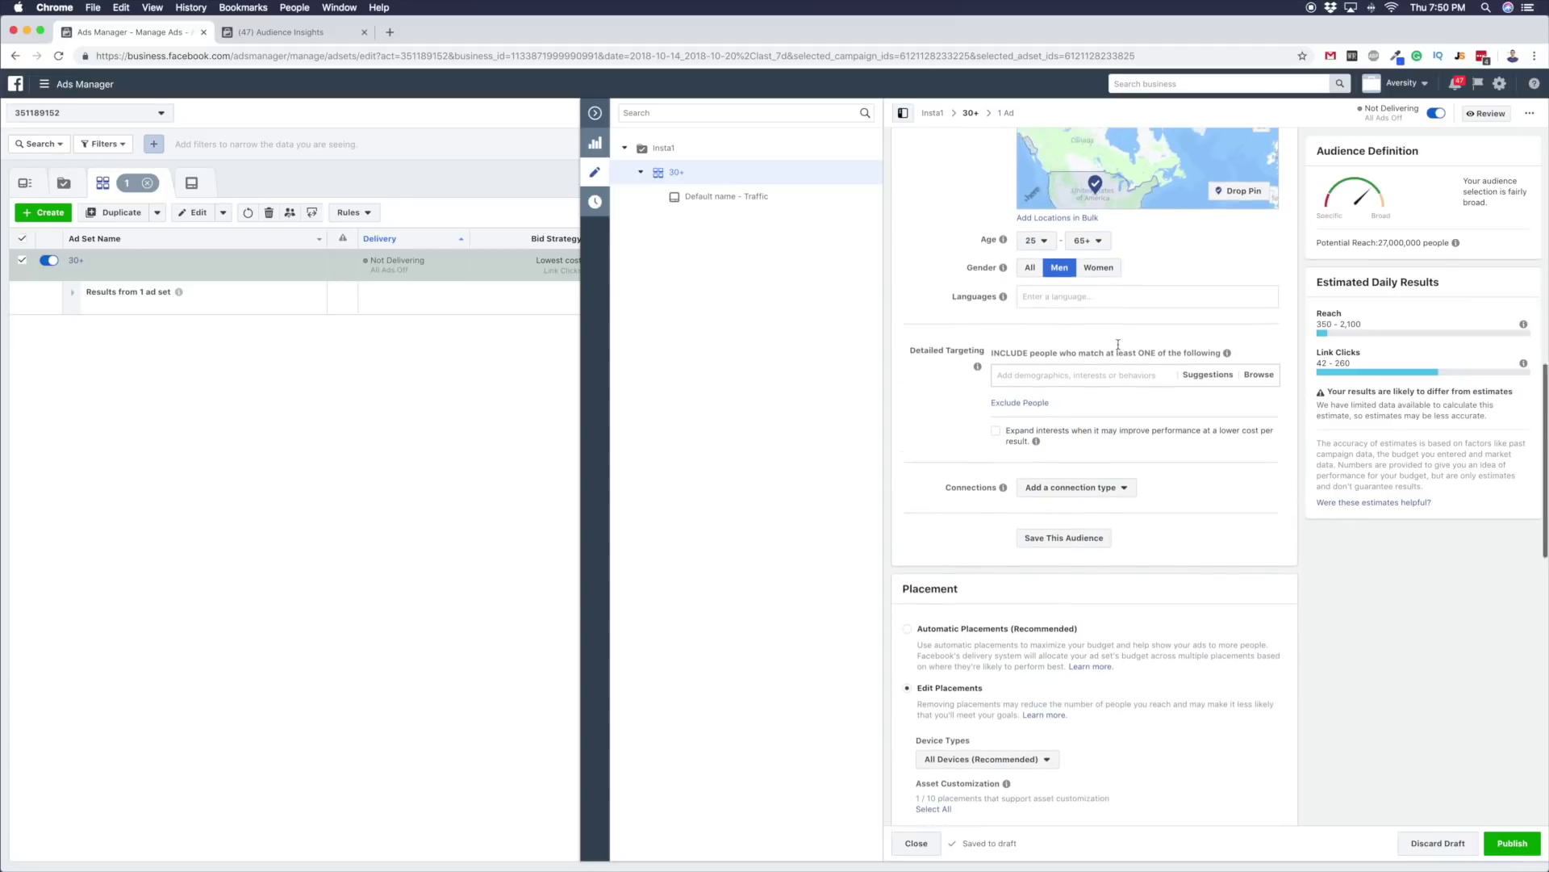
scroll(1049, 394, "up", 2)
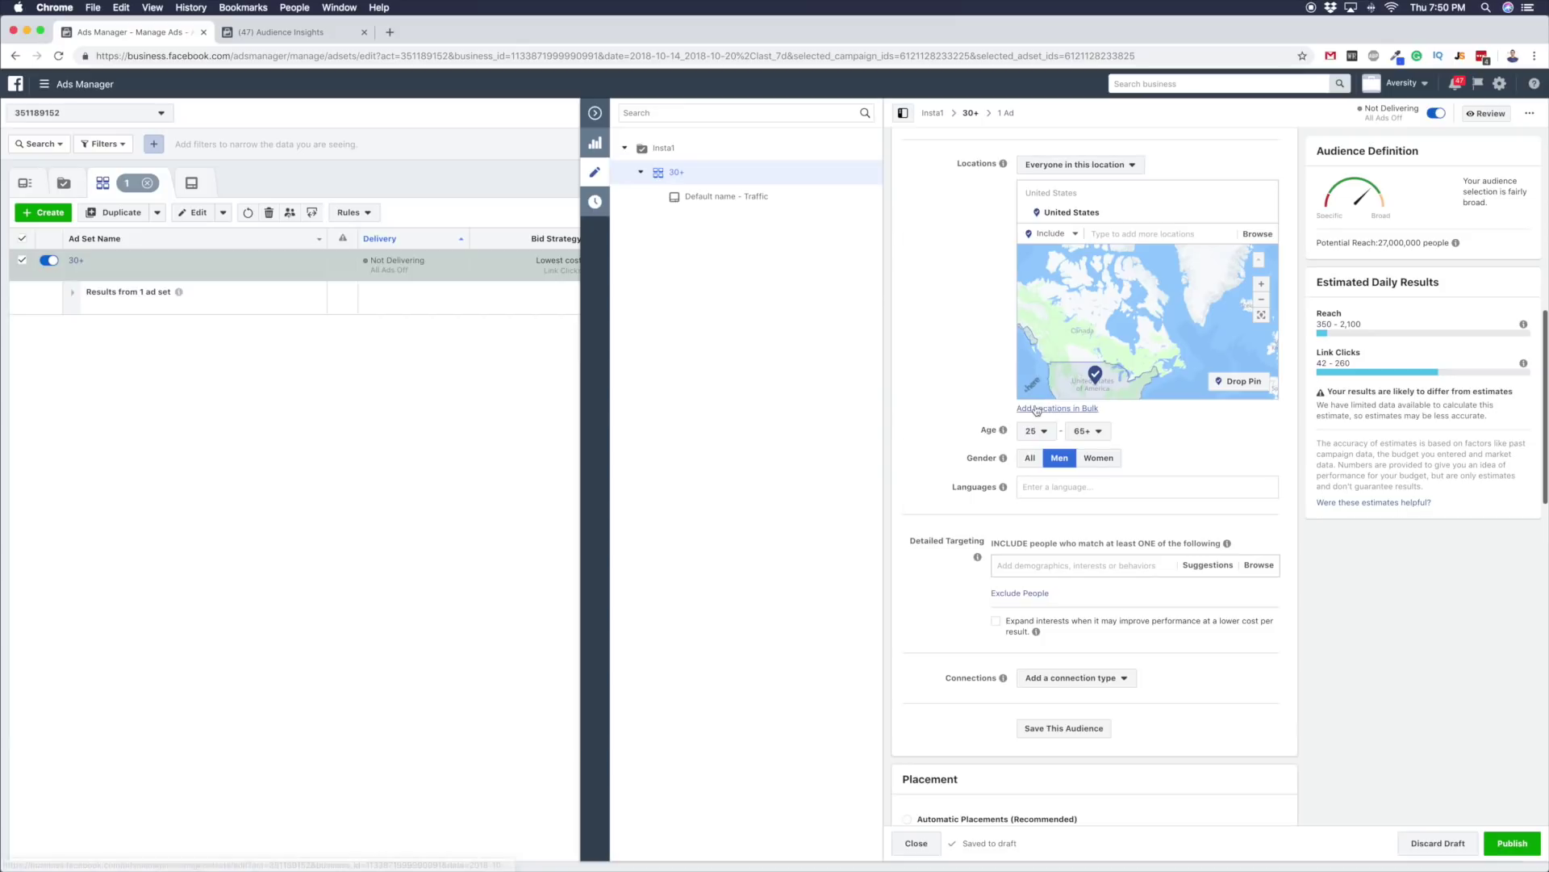
scroll(1029, 448, "down", 1)
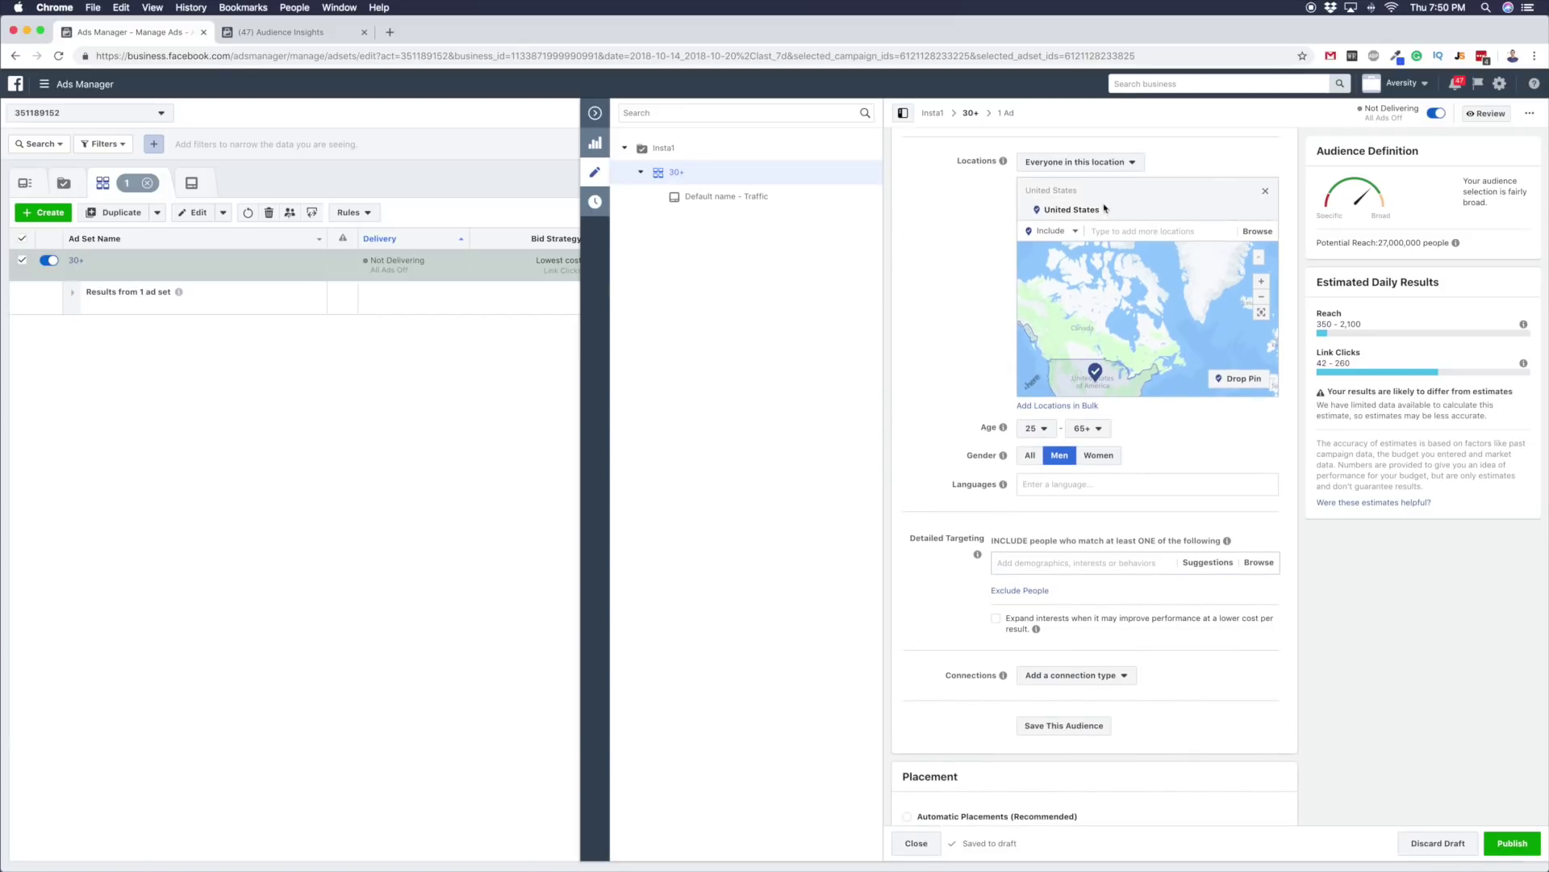
left_click(1099, 455)
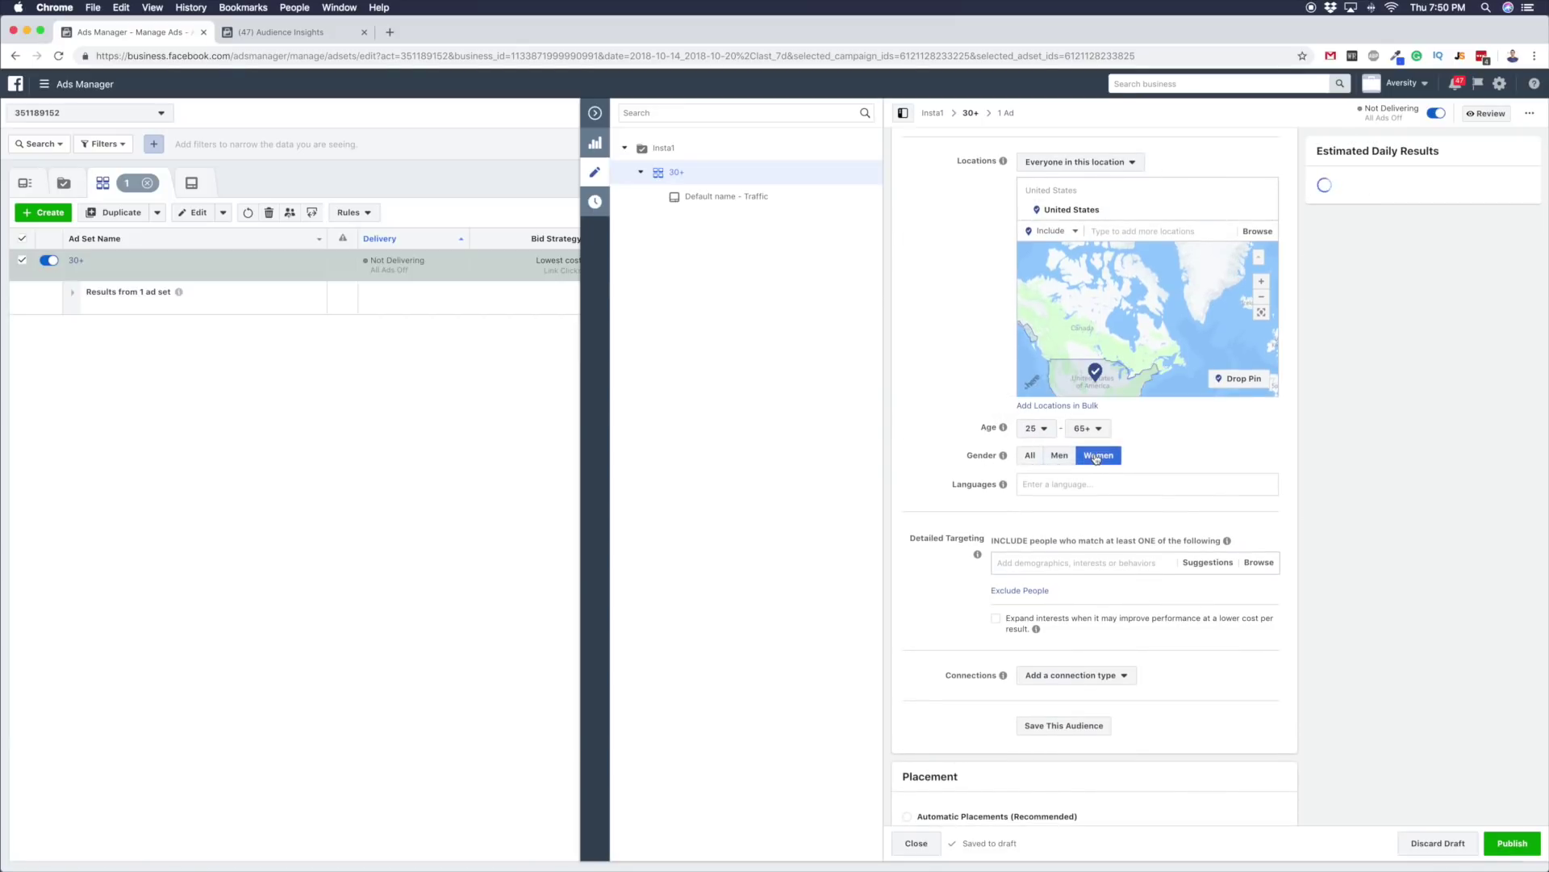
scroll(932, 376, "up", 3)
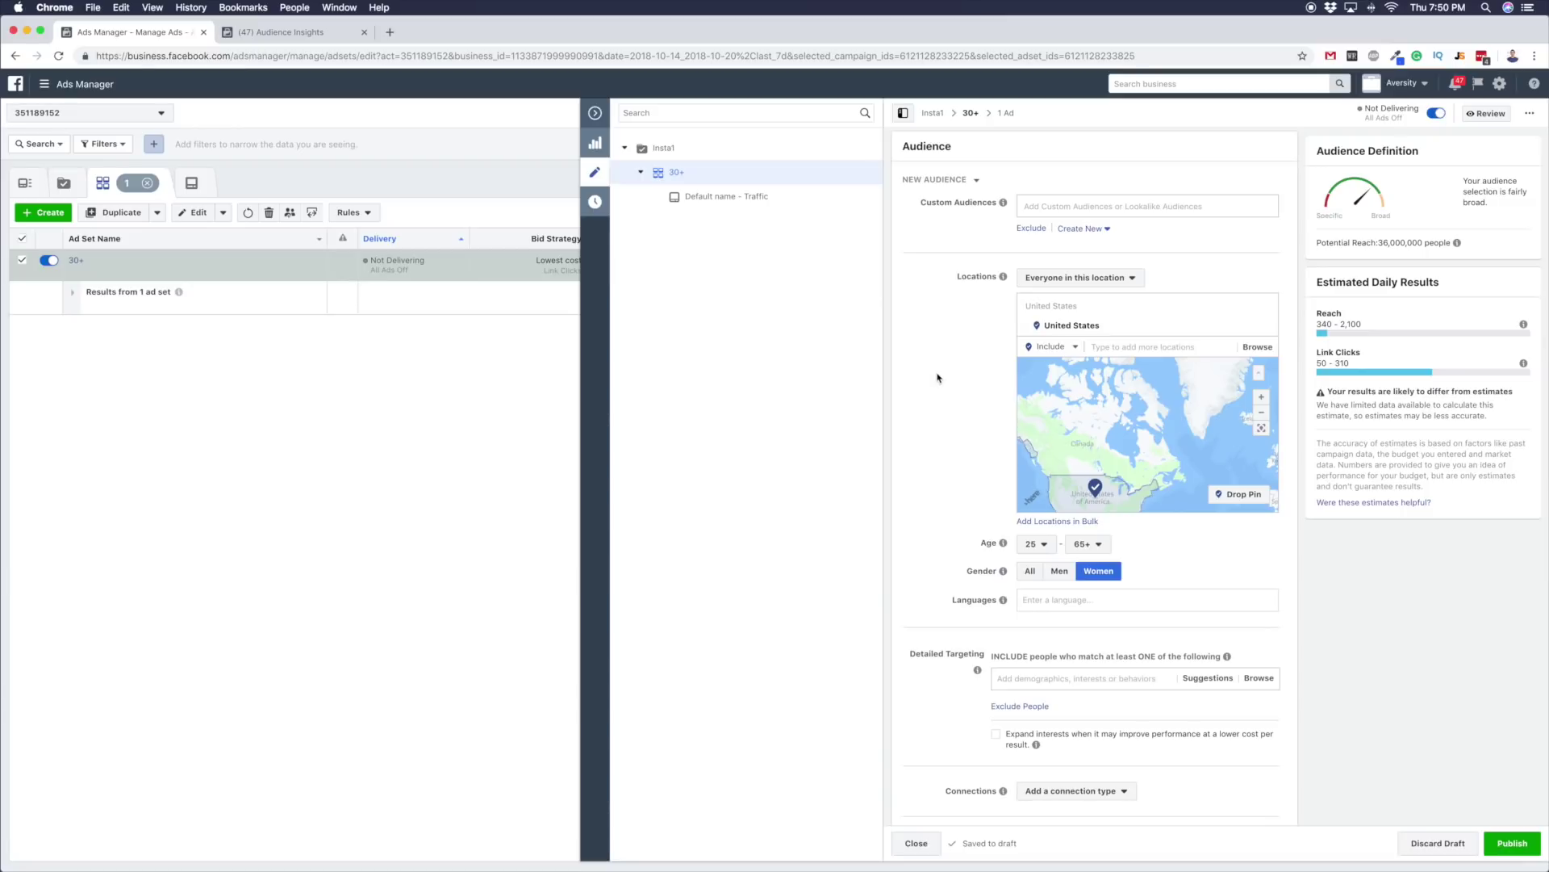
- Search detailed targeting for "weight loss" and include the interest Weight Loss (Fitness & wellness)
scroll(937, 347, "down", 1)
scroll(937, 347, "down", 4)
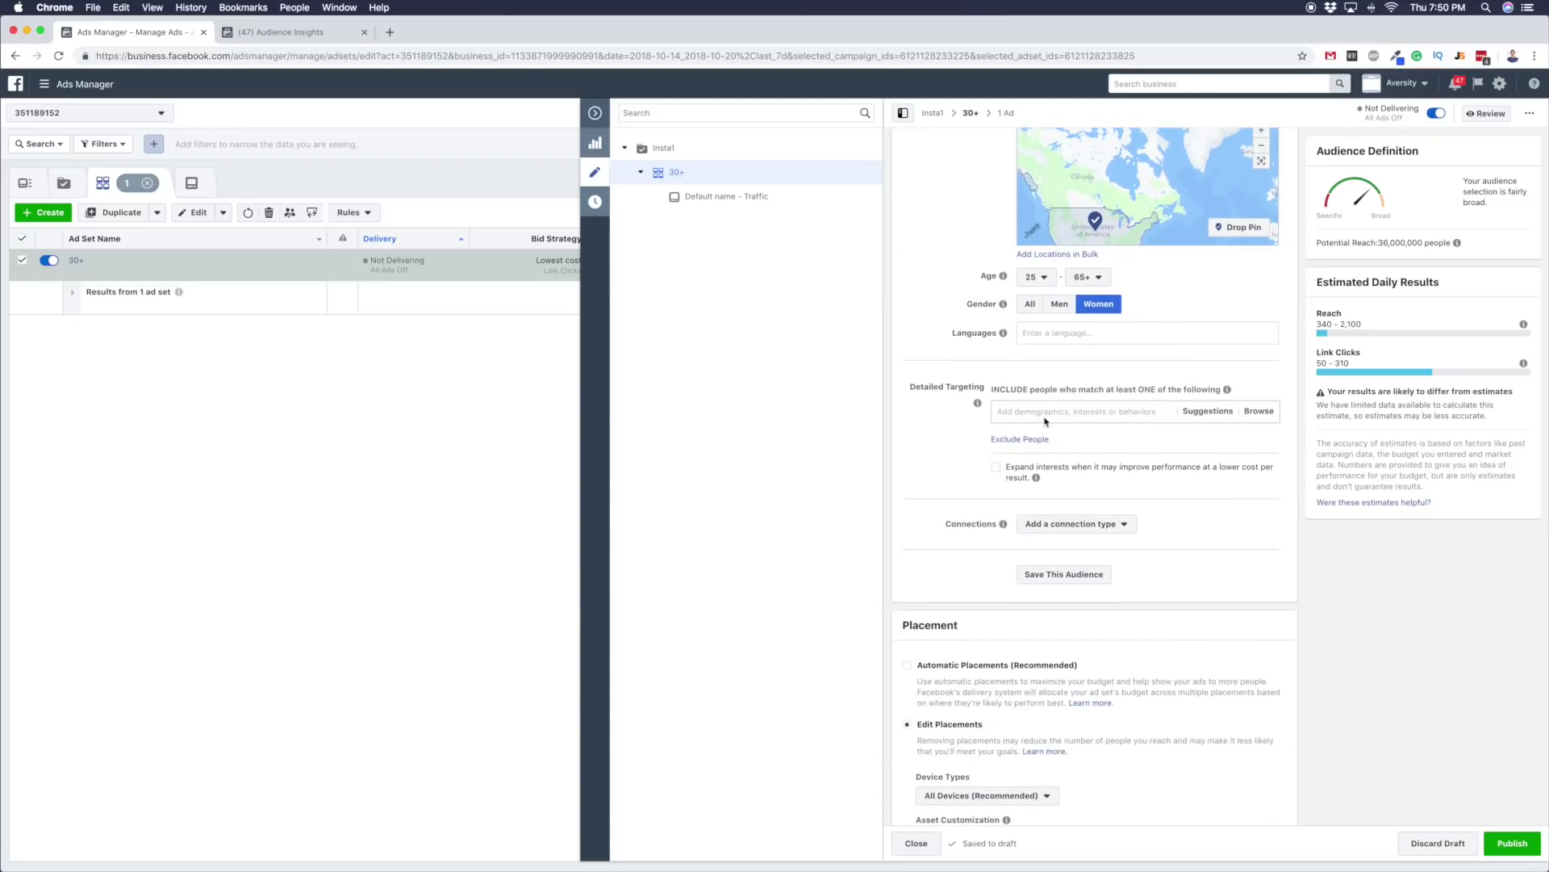
type("weight lo")
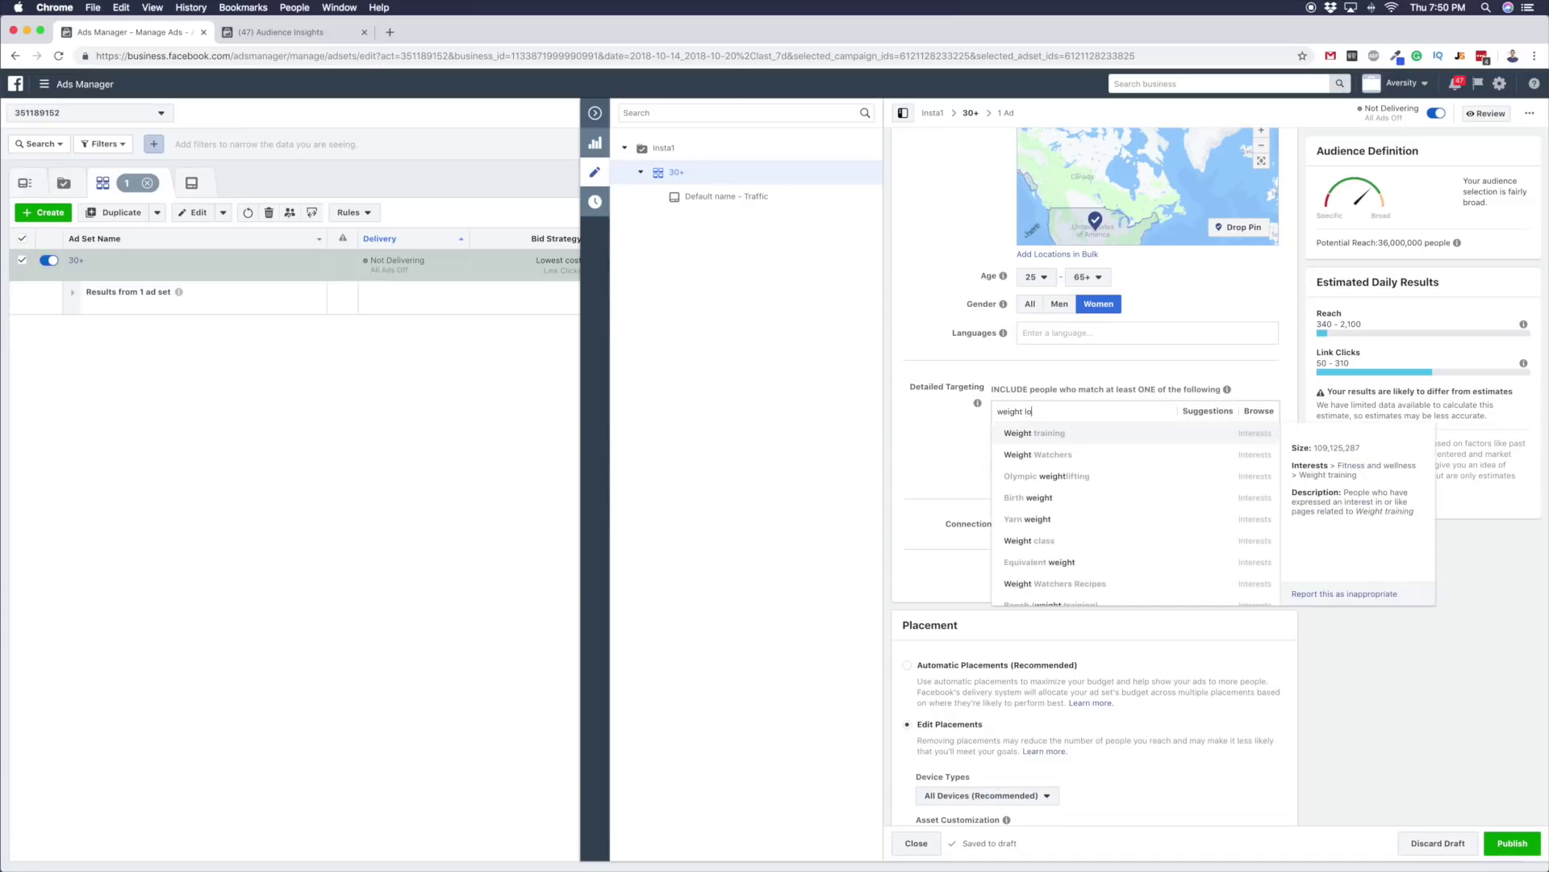
type("ss")
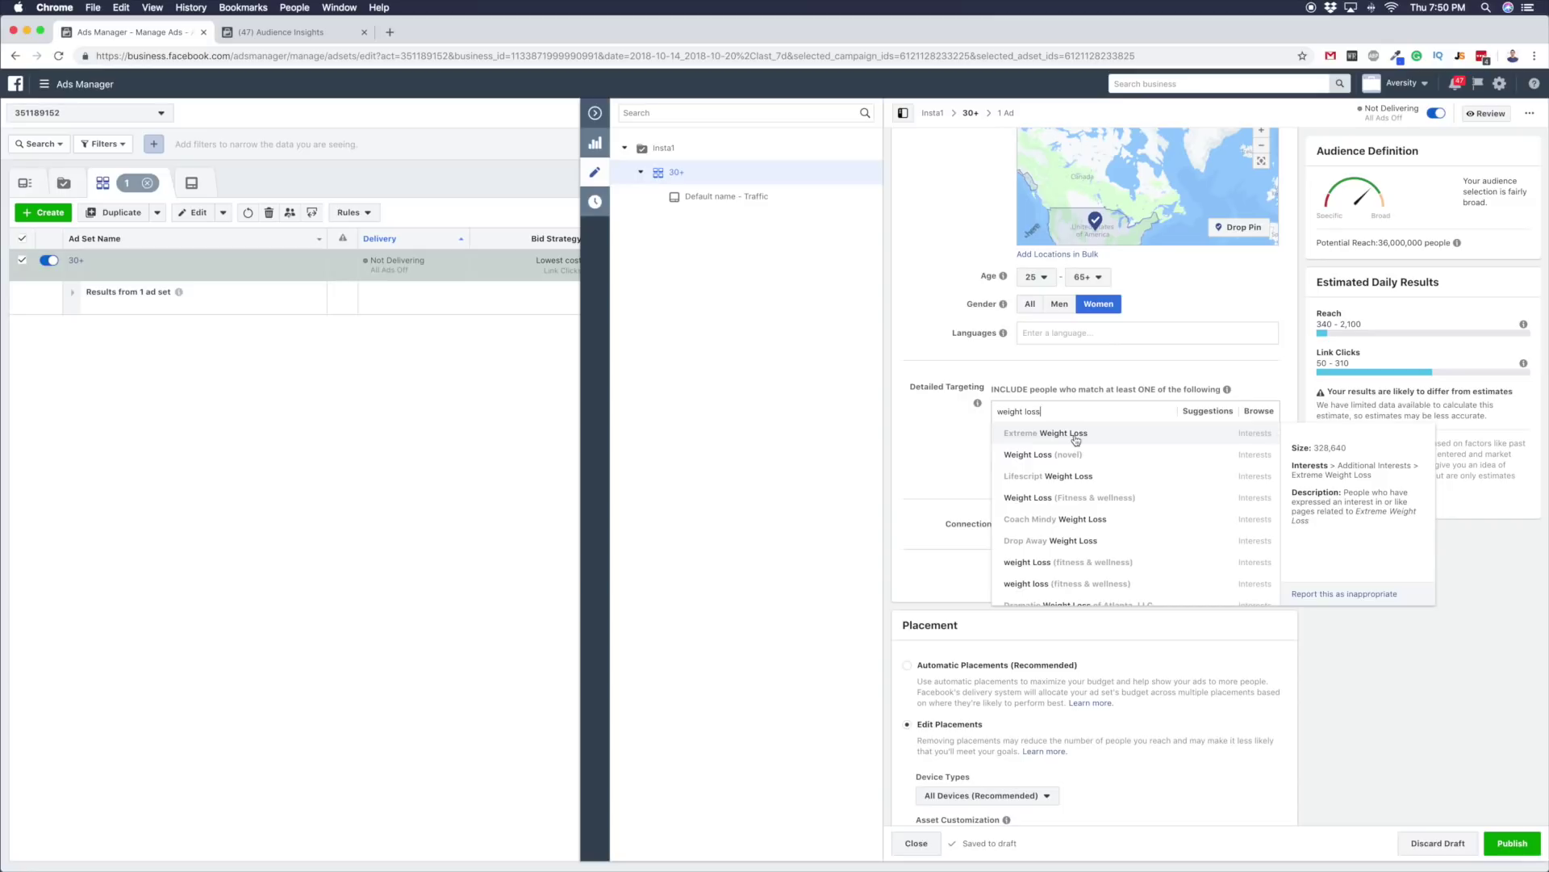
scroll(1077, 438, "down", 1)
scroll(1077, 440, "up", 2)
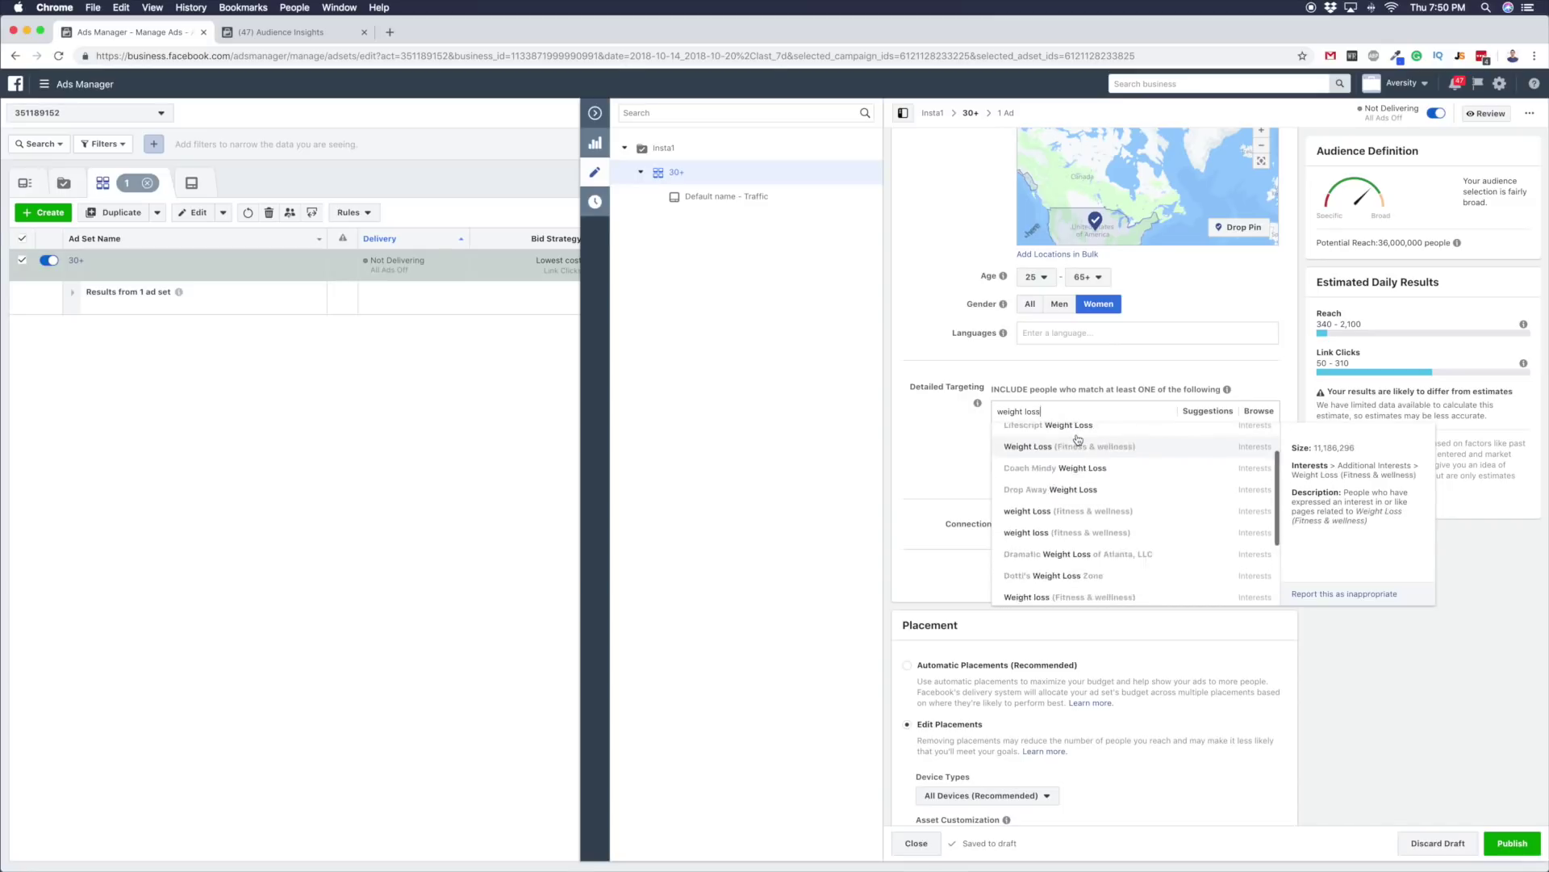
mouse_move(1077, 440)
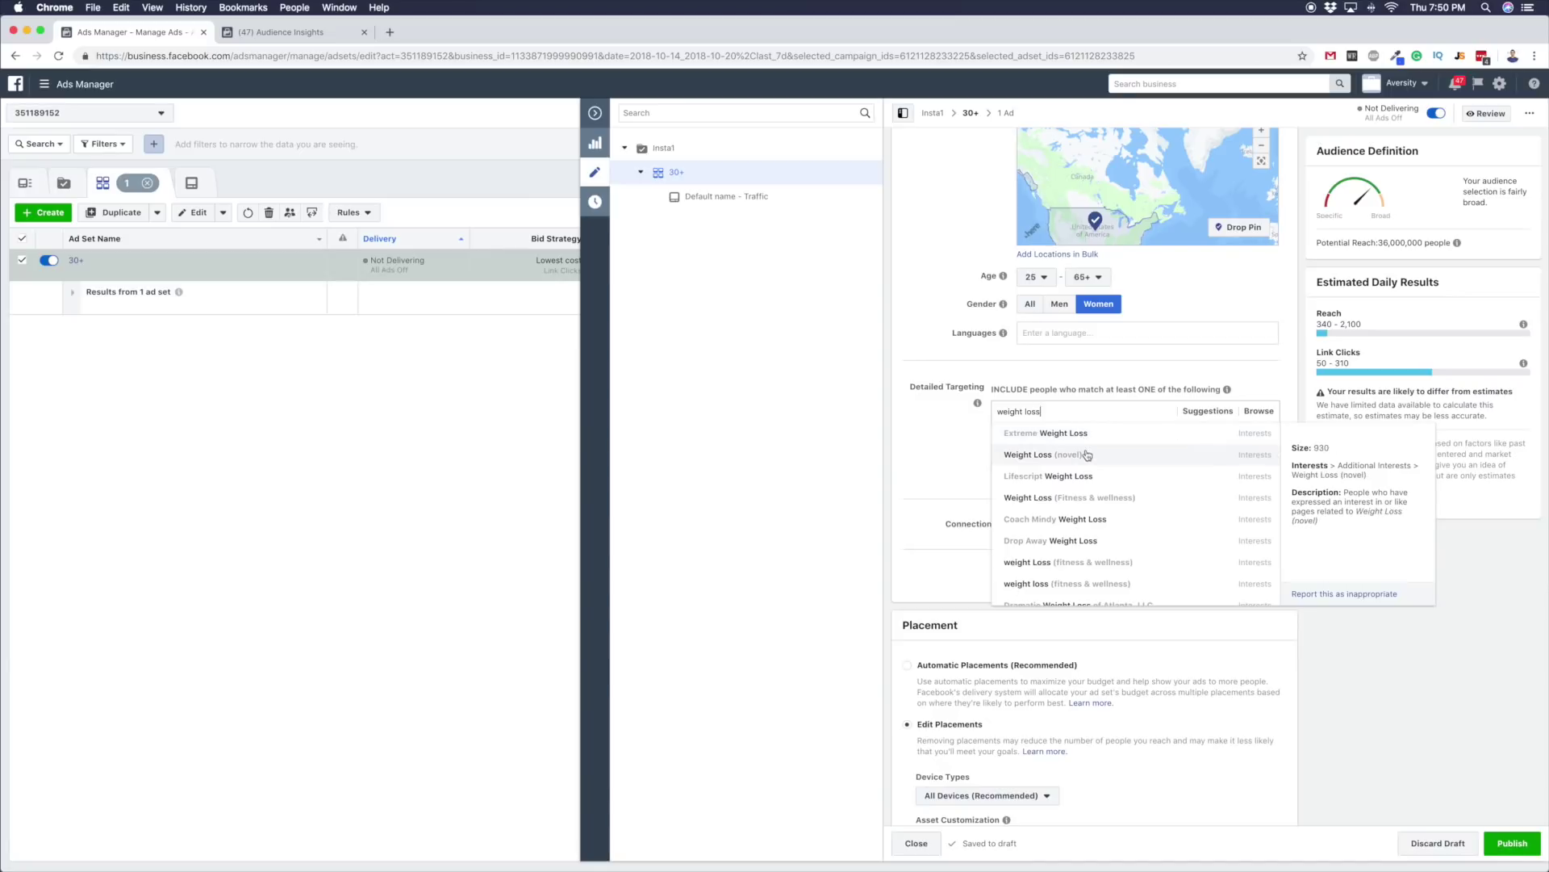
scroll(1095, 454, "down", 2)
scroll(1095, 454, "up", 2)
left_click(1096, 498)
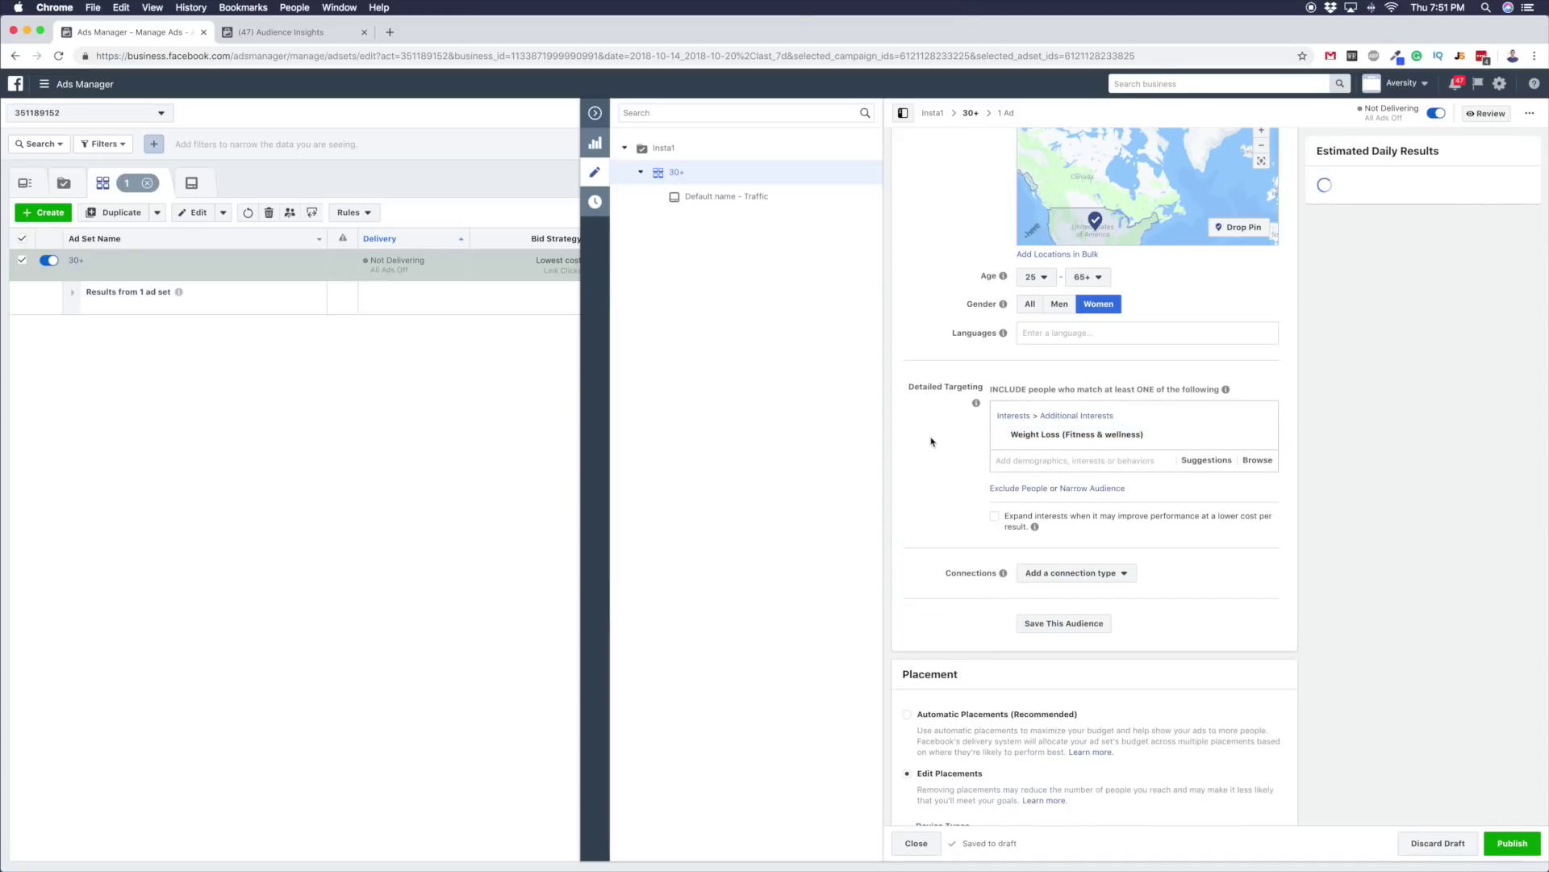
- Narrow the weight-loss audience with a second condition requiring the Engaged Shoppers purchase behavior
scroll(932, 441, "up", 2)
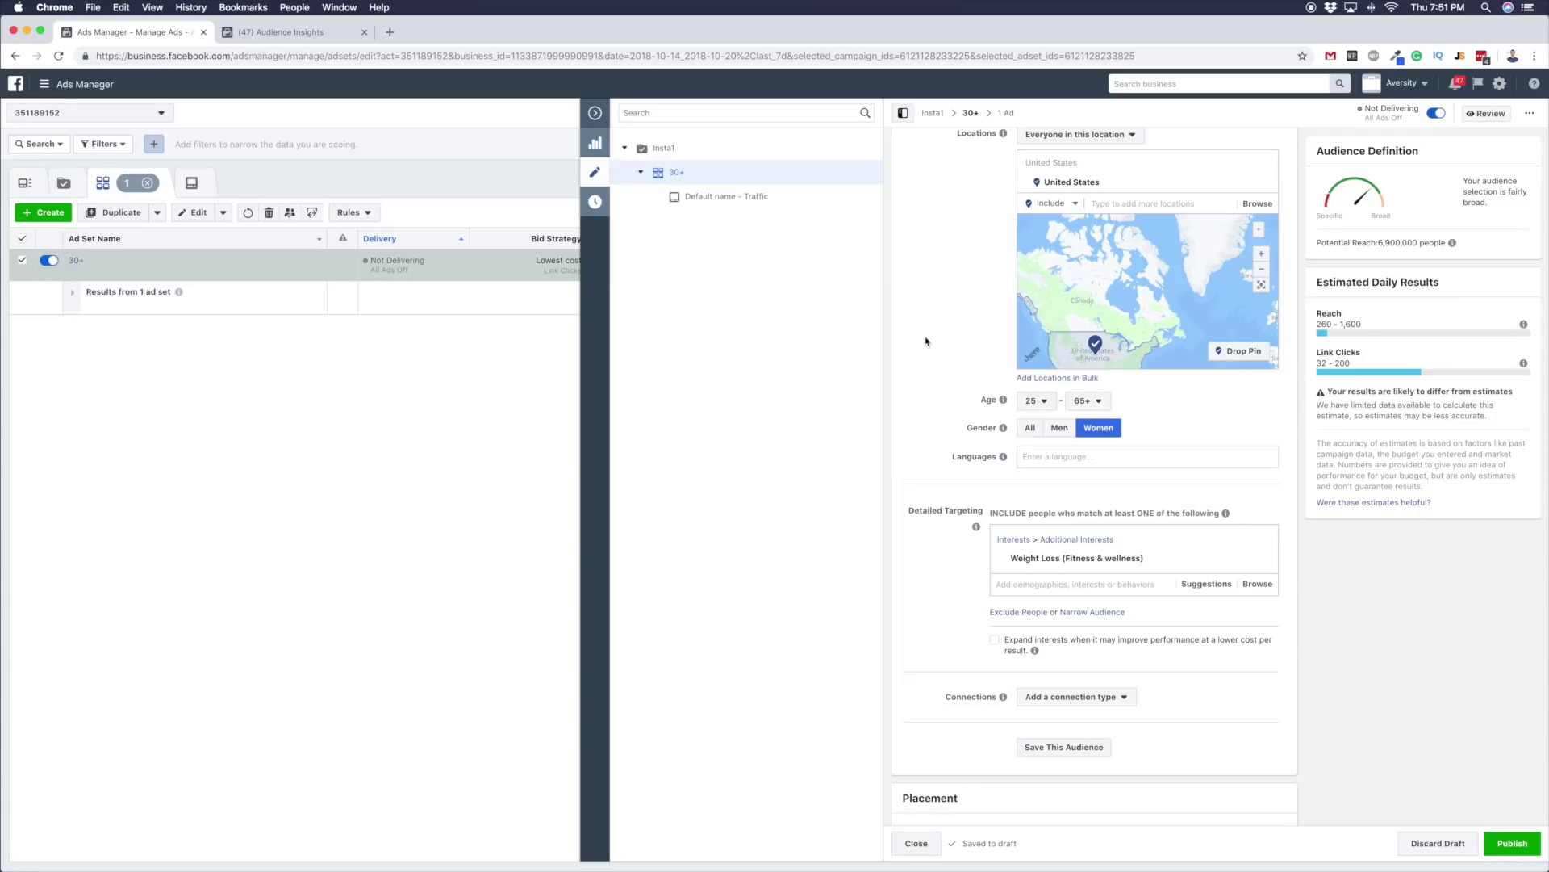
scroll(1008, 569, "down", 1)
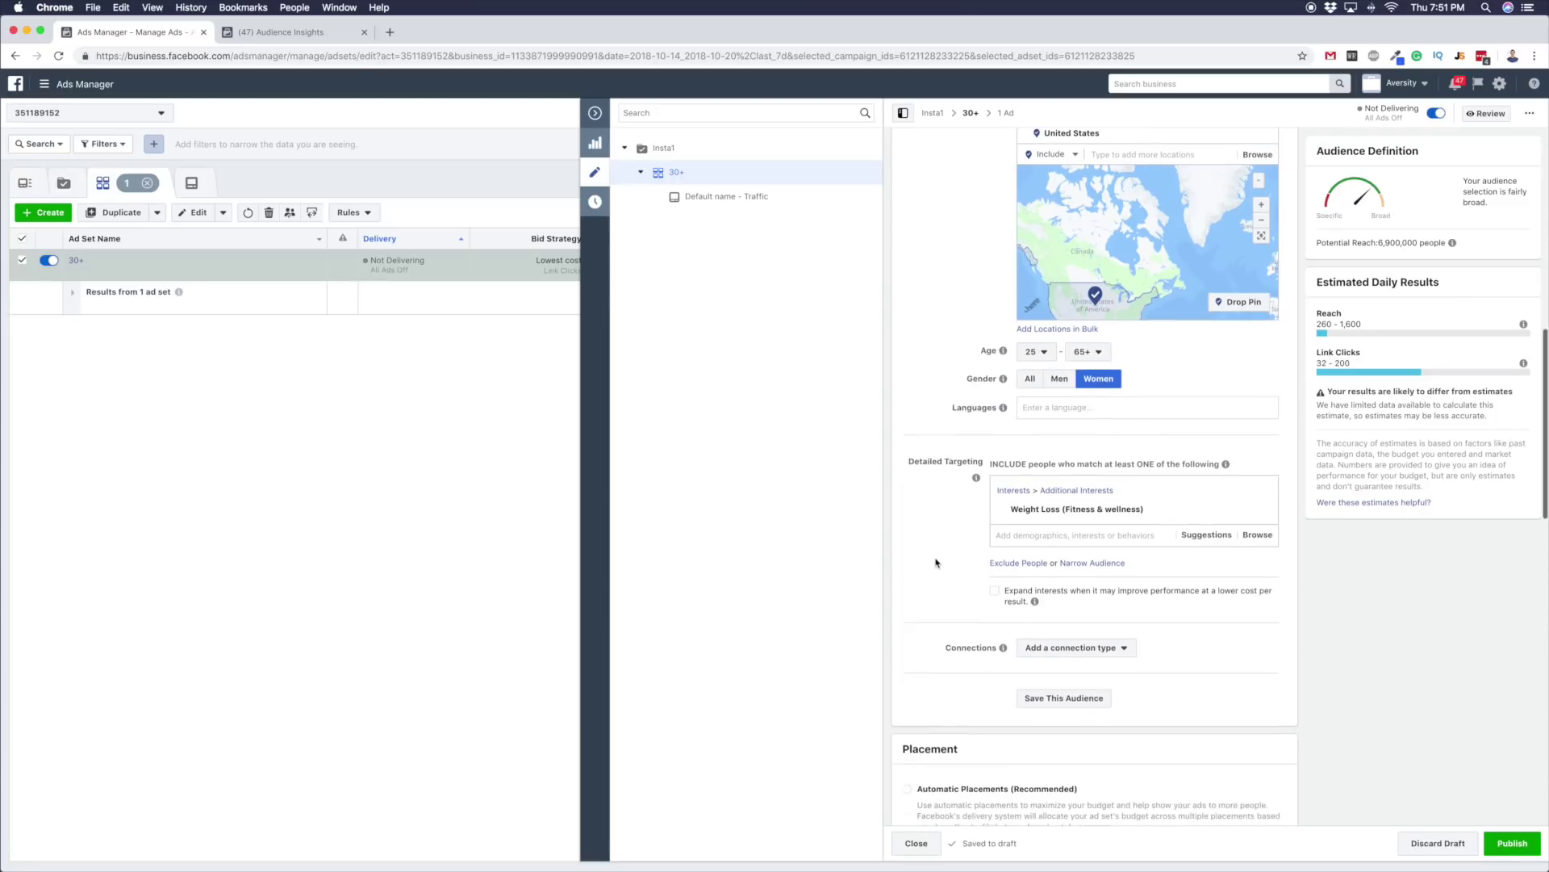
left_click(1081, 546)
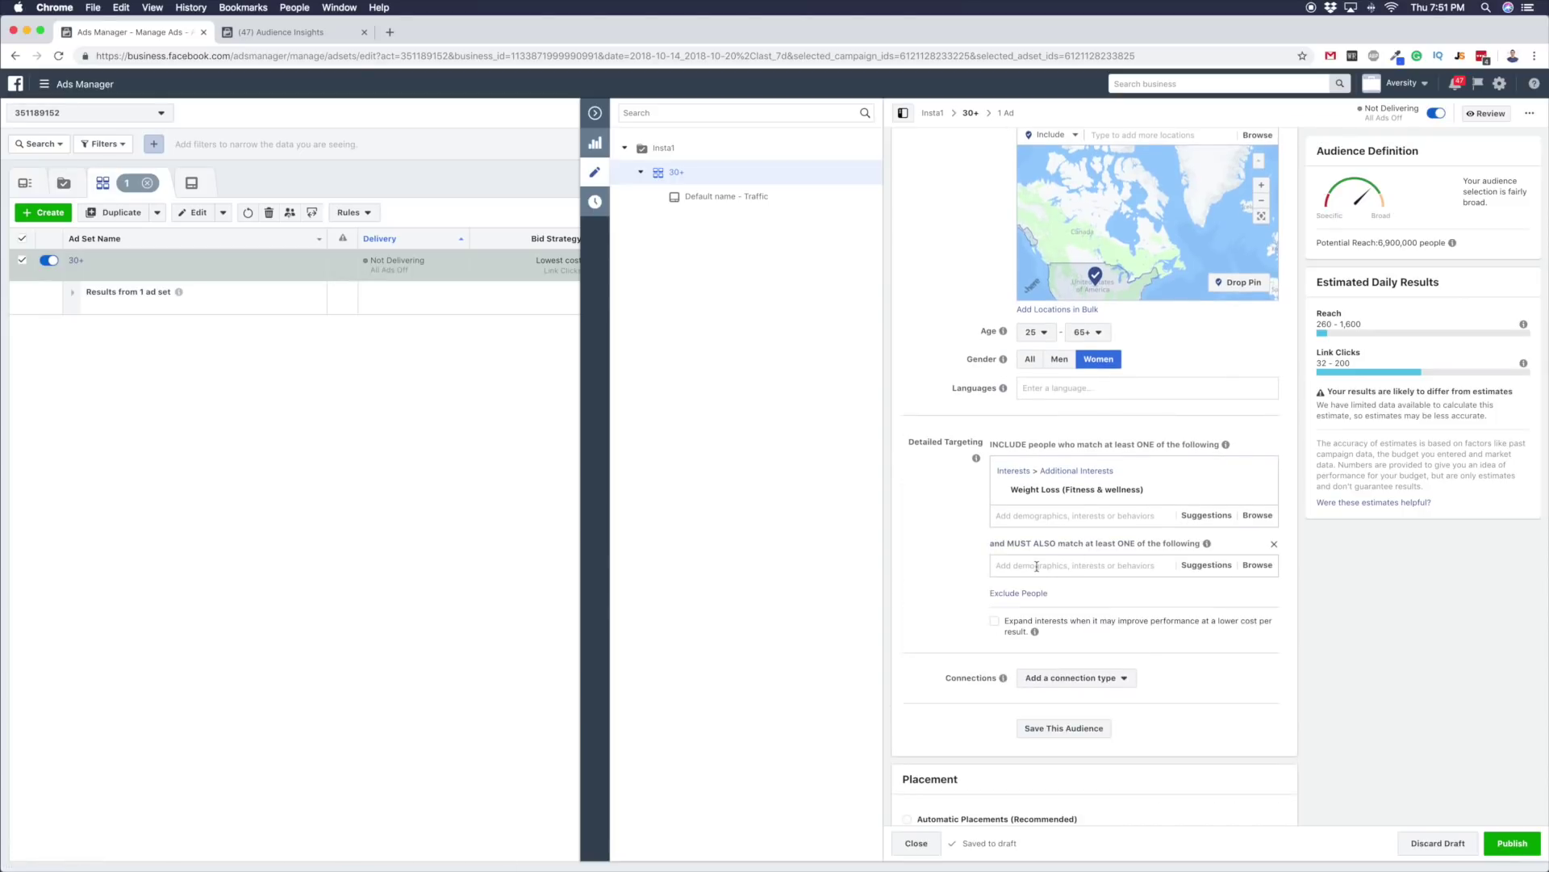
left_click(1037, 565)
type("enga")
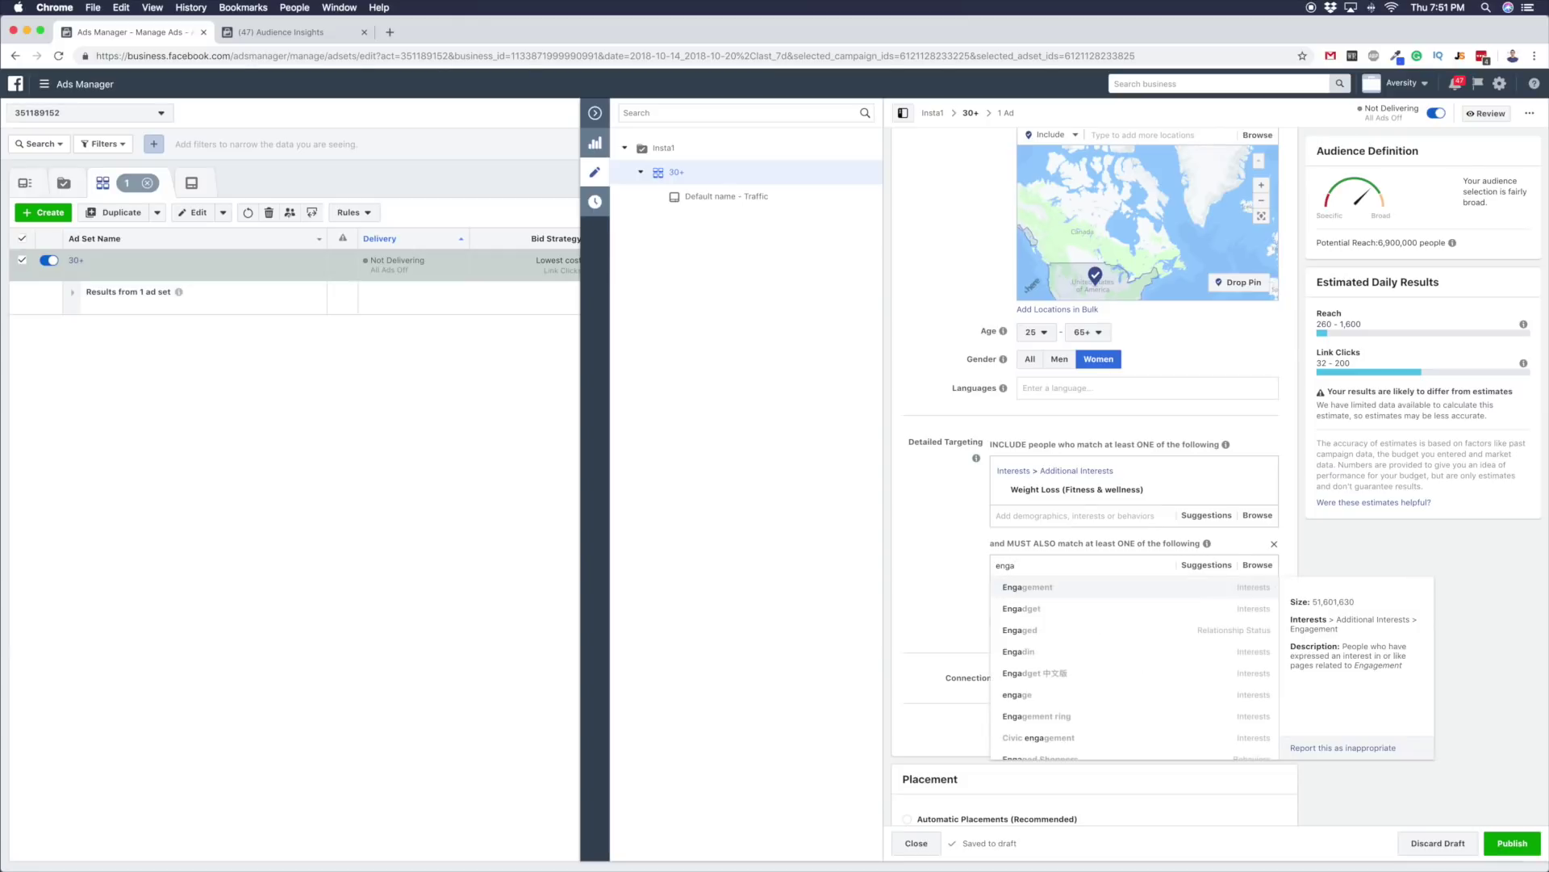
type("ged sh")
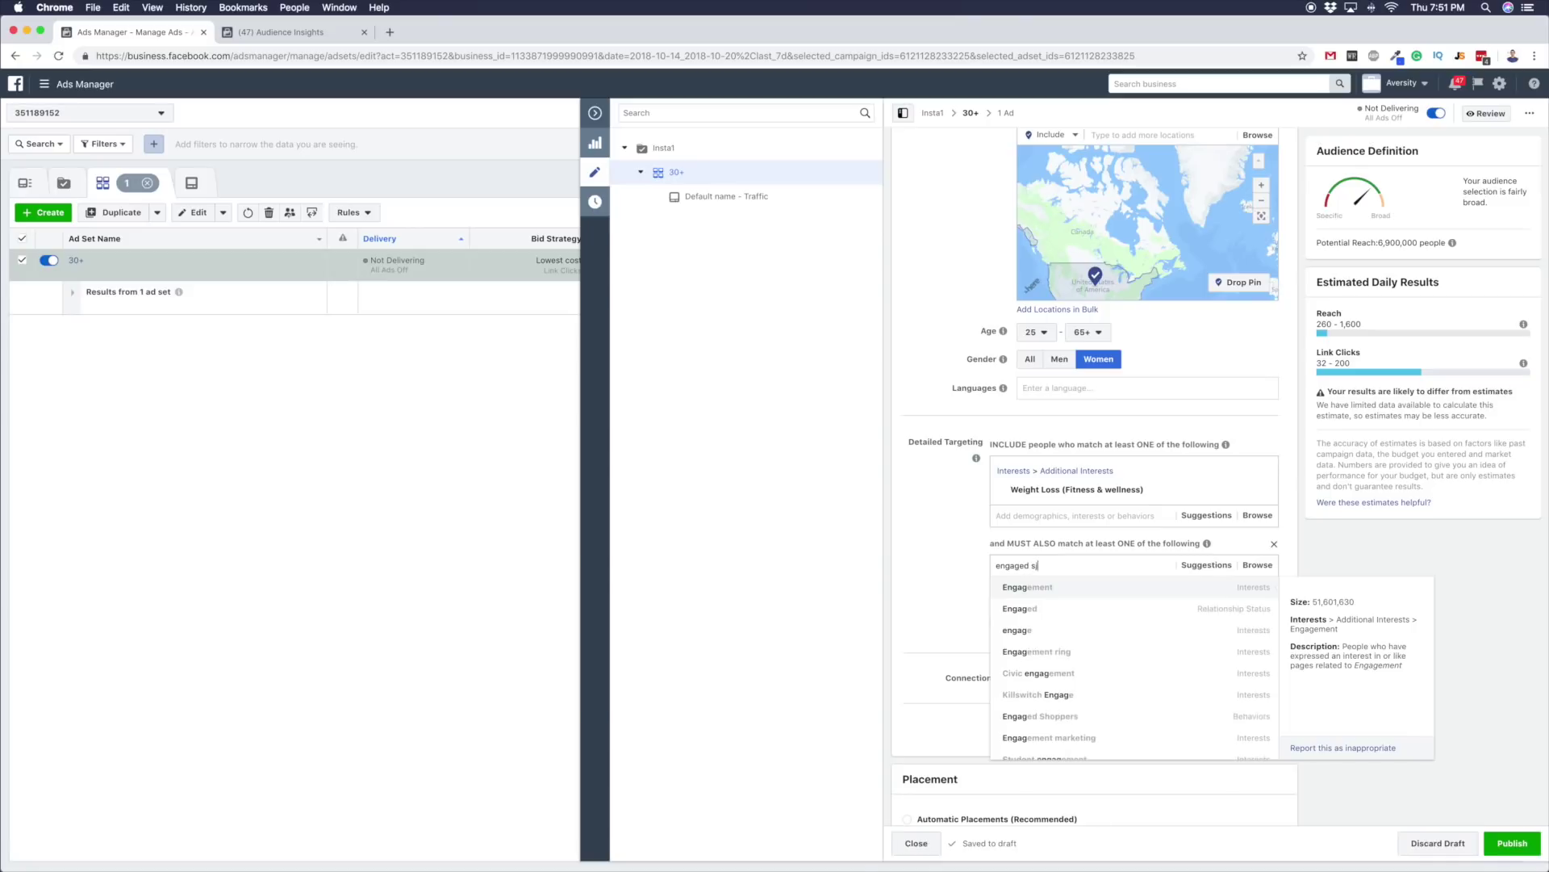
type("op")
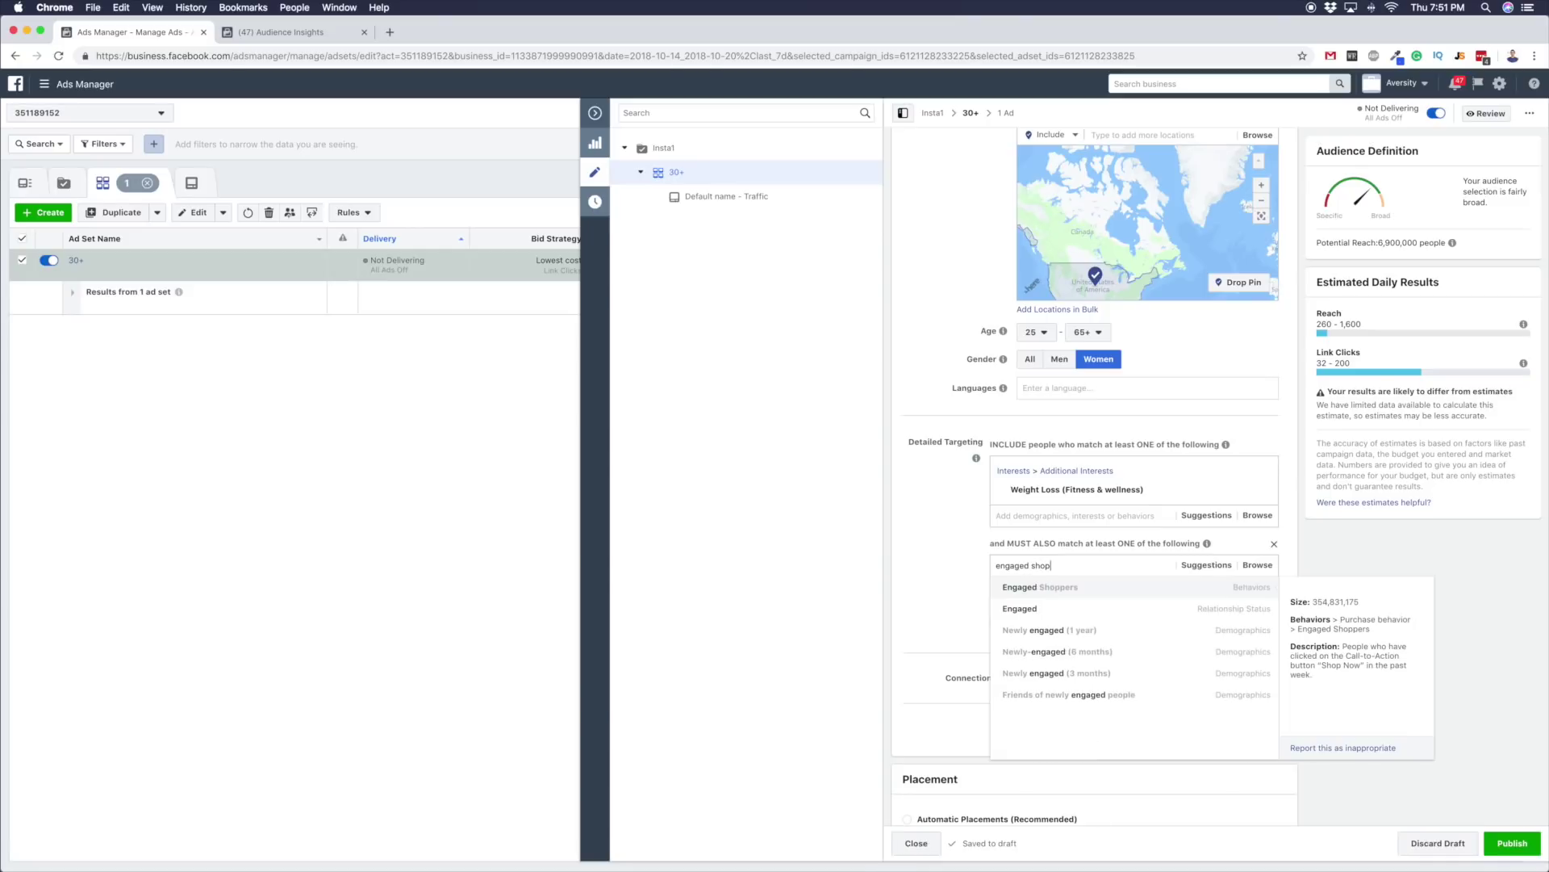
key("Return")
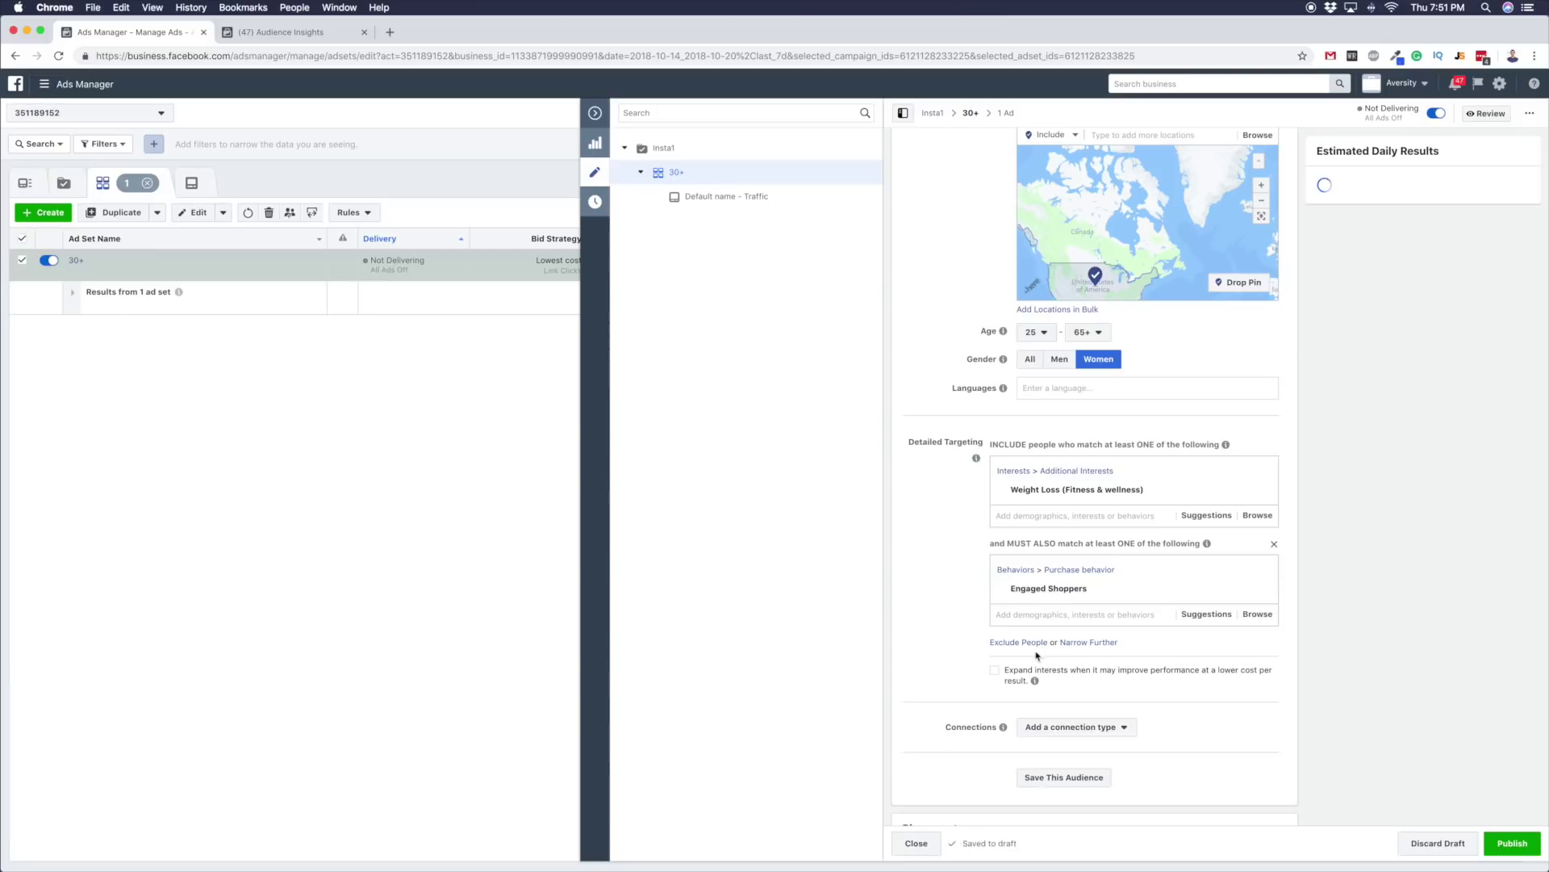
- Narrow the audience further with a third condition requiring the interest Herbalife, searching detailed targeting for "herbal"
left_click(1083, 643)
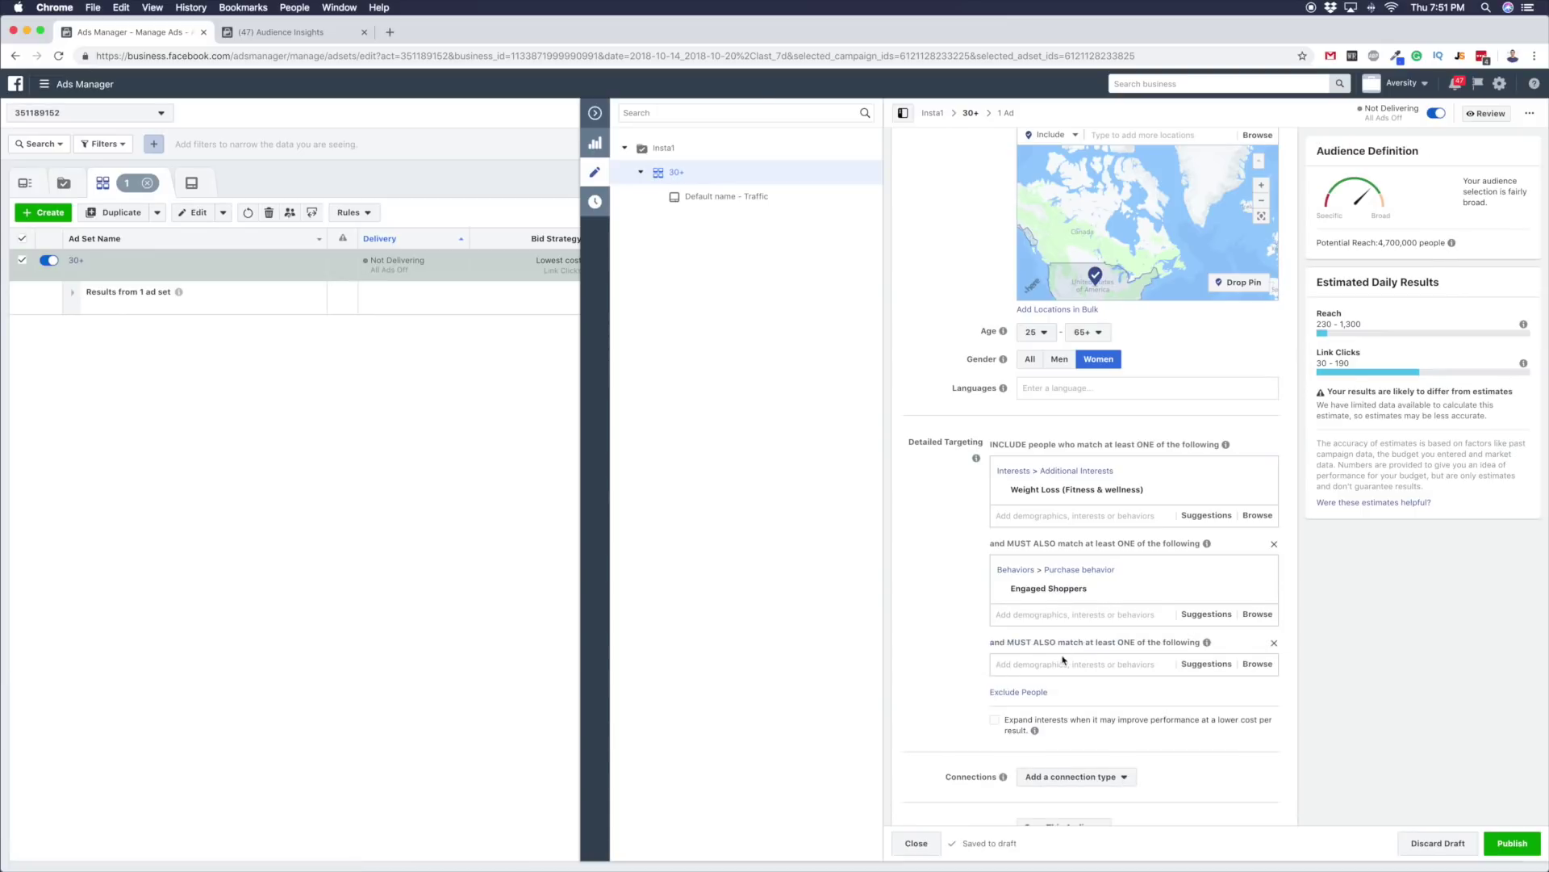
left_click(1065, 663)
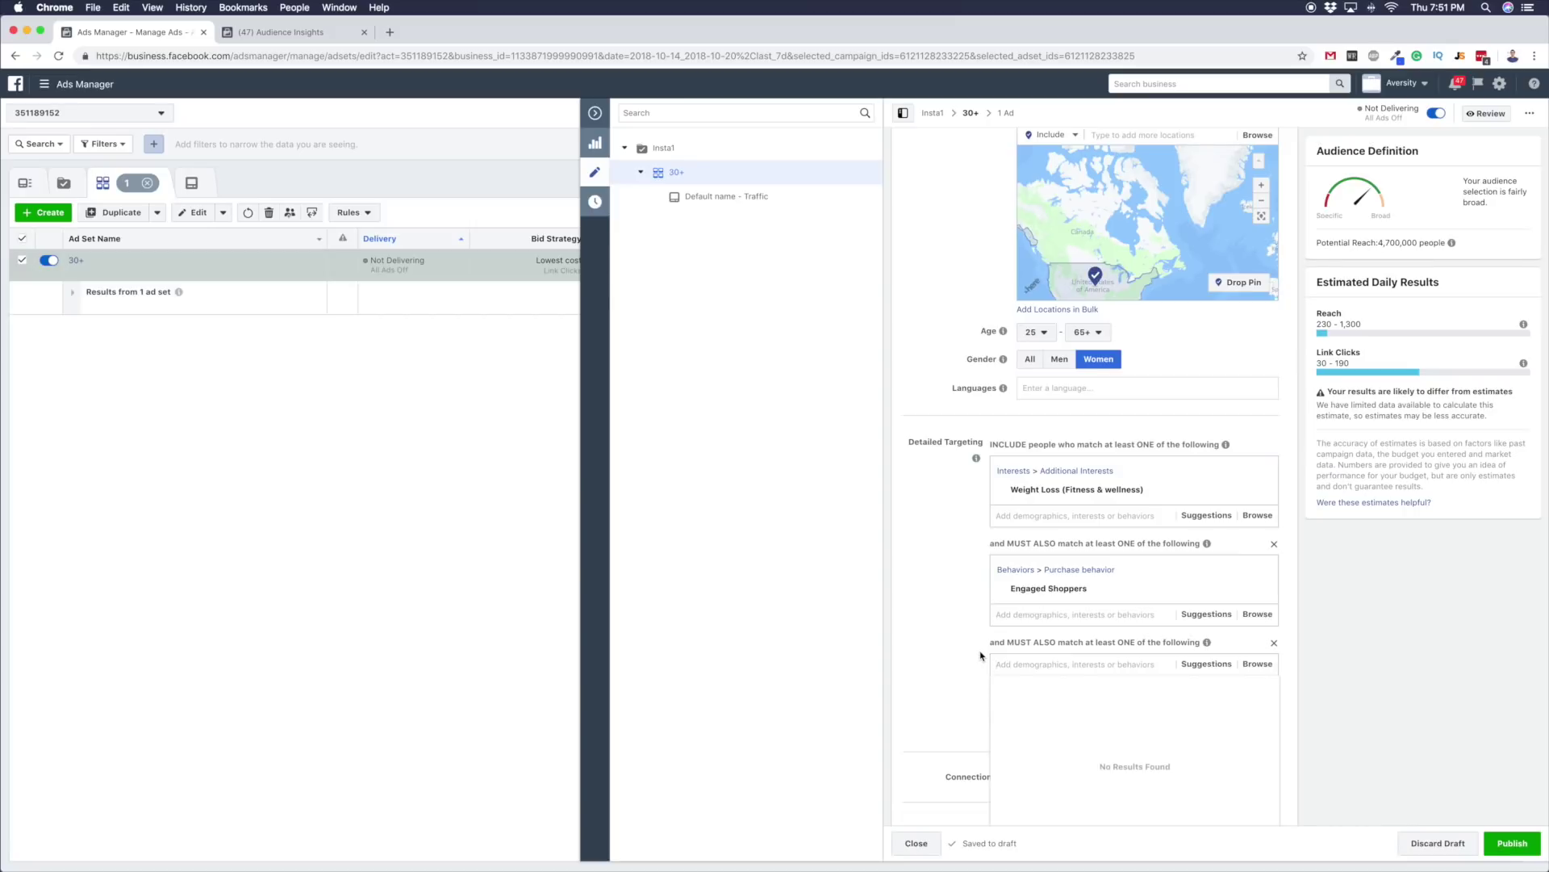
type("herbal")
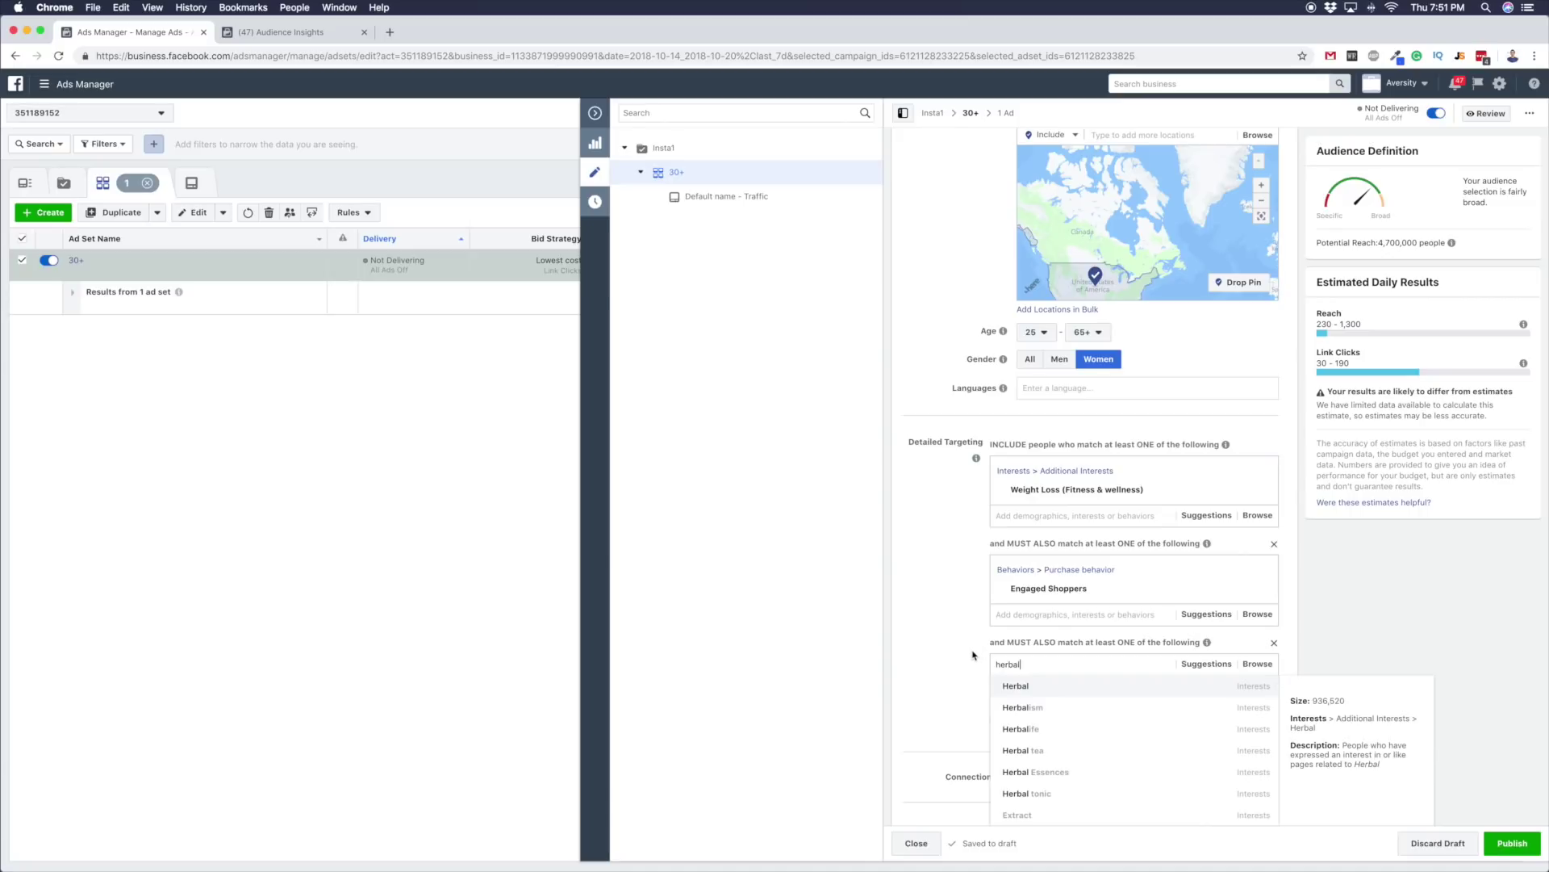
left_click(1011, 730)
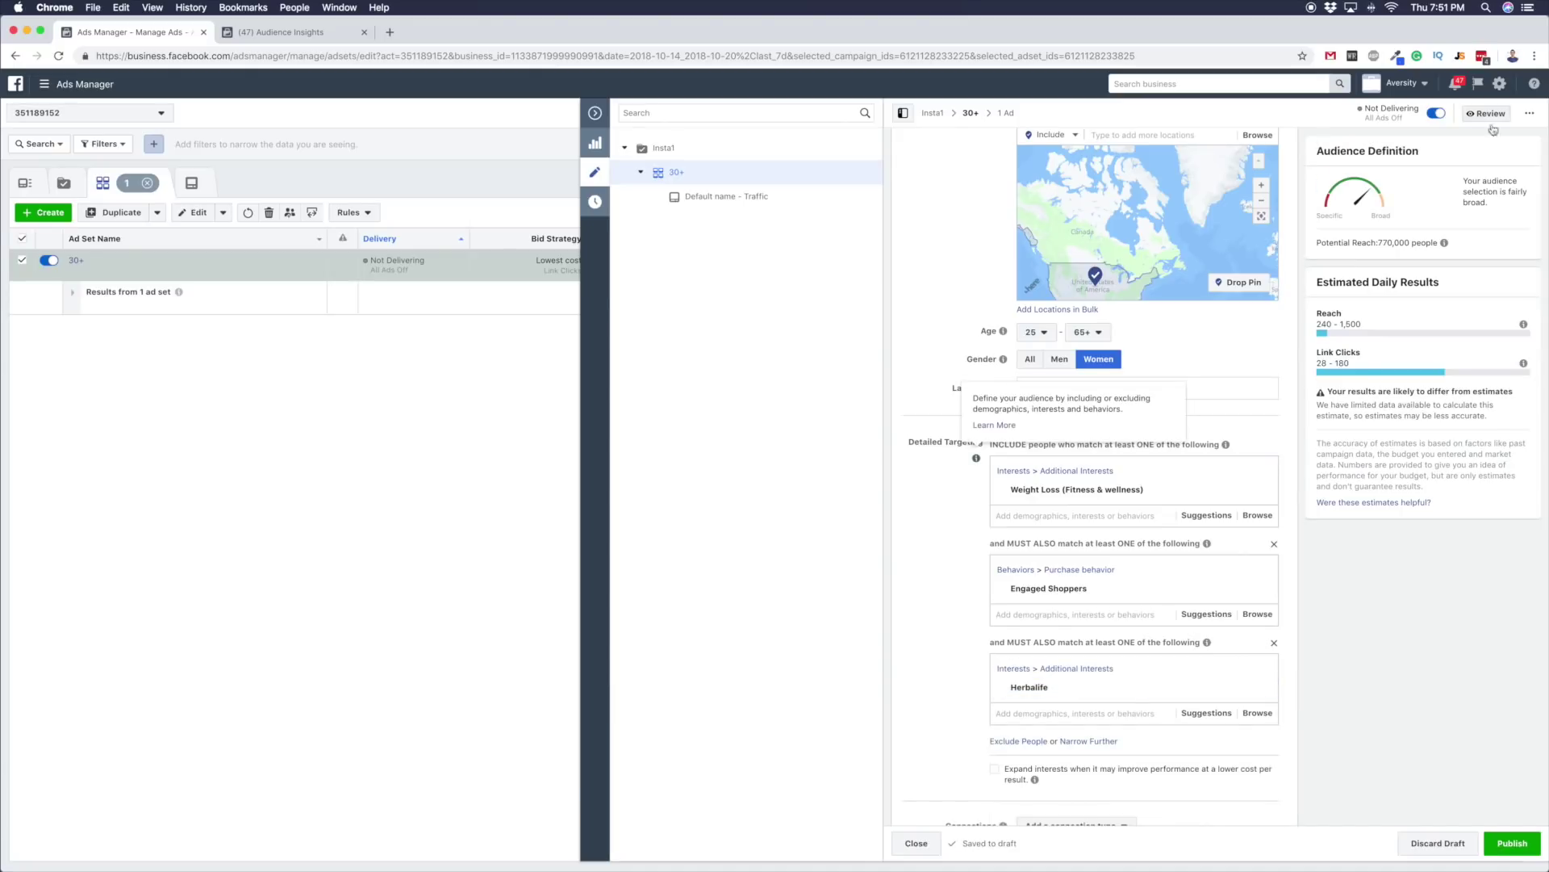
- Examine the potential reach and the details of the Weight Loss, Engaged Shoppers and Herbalife conditions
mouse_move(1381, 243)
left_mouse_down()
mouse_move(1430, 245)
mouse_move(1381, 244)
left_mouse_up()
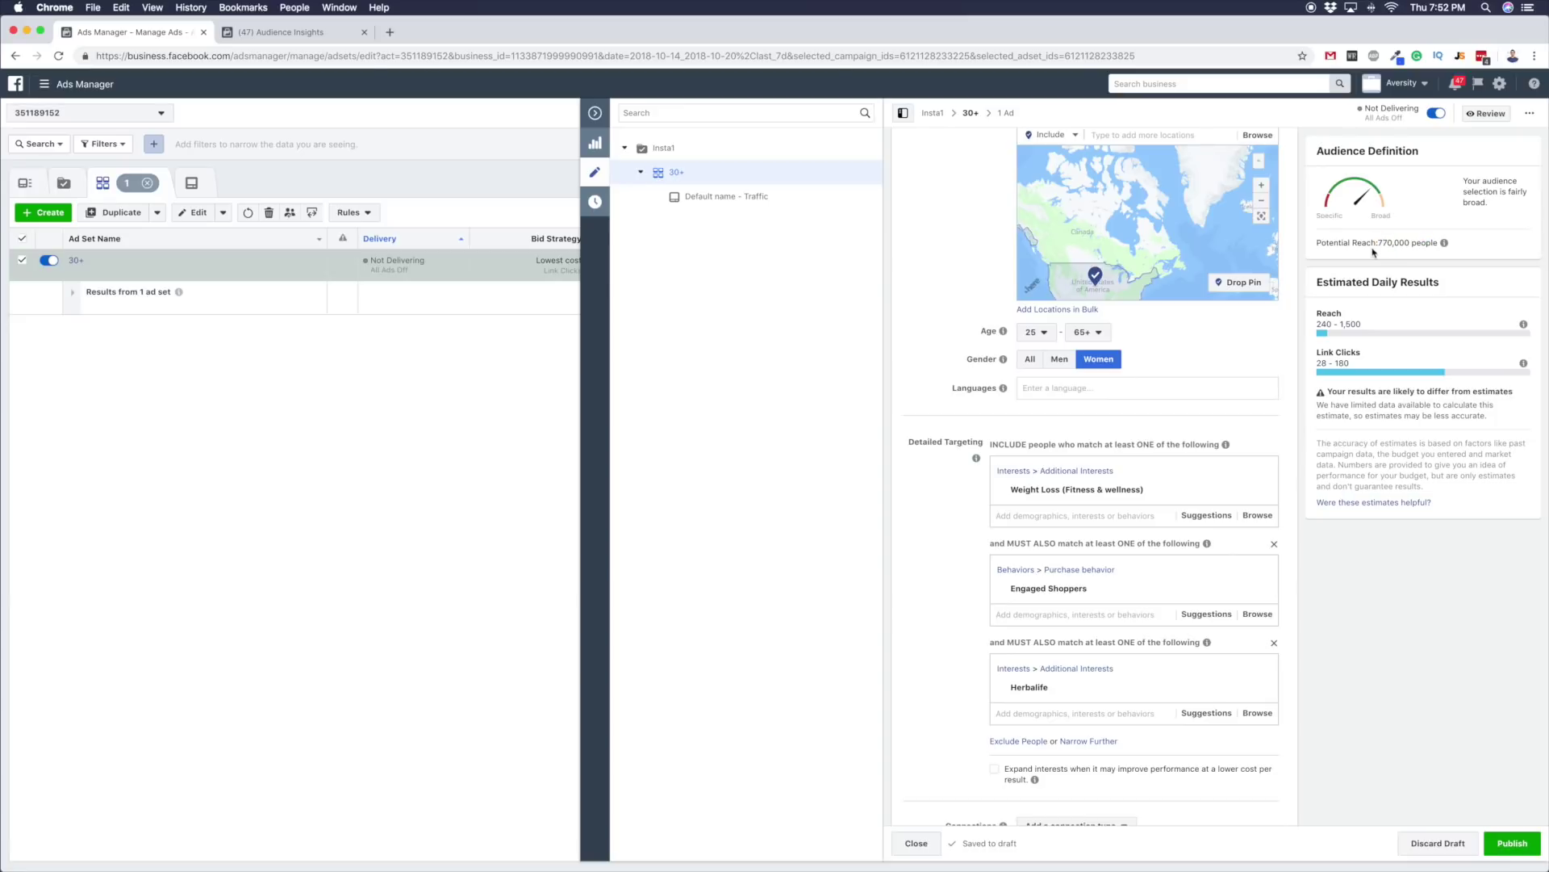
scroll(968, 517, "down", 1)
mouse_move(1056, 476)
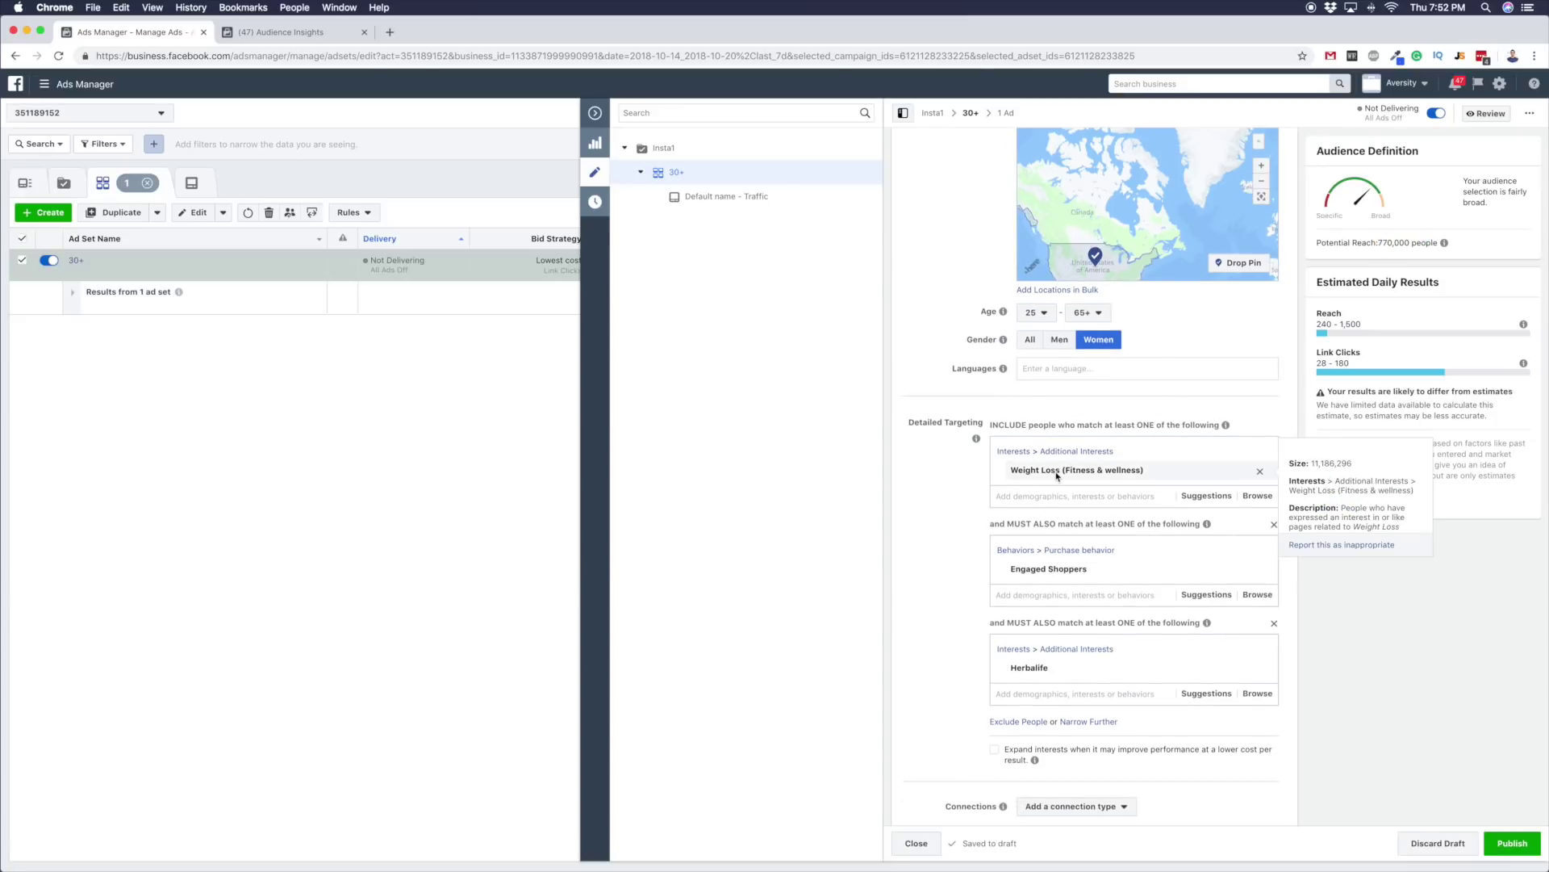
mouse_move(1047, 580)
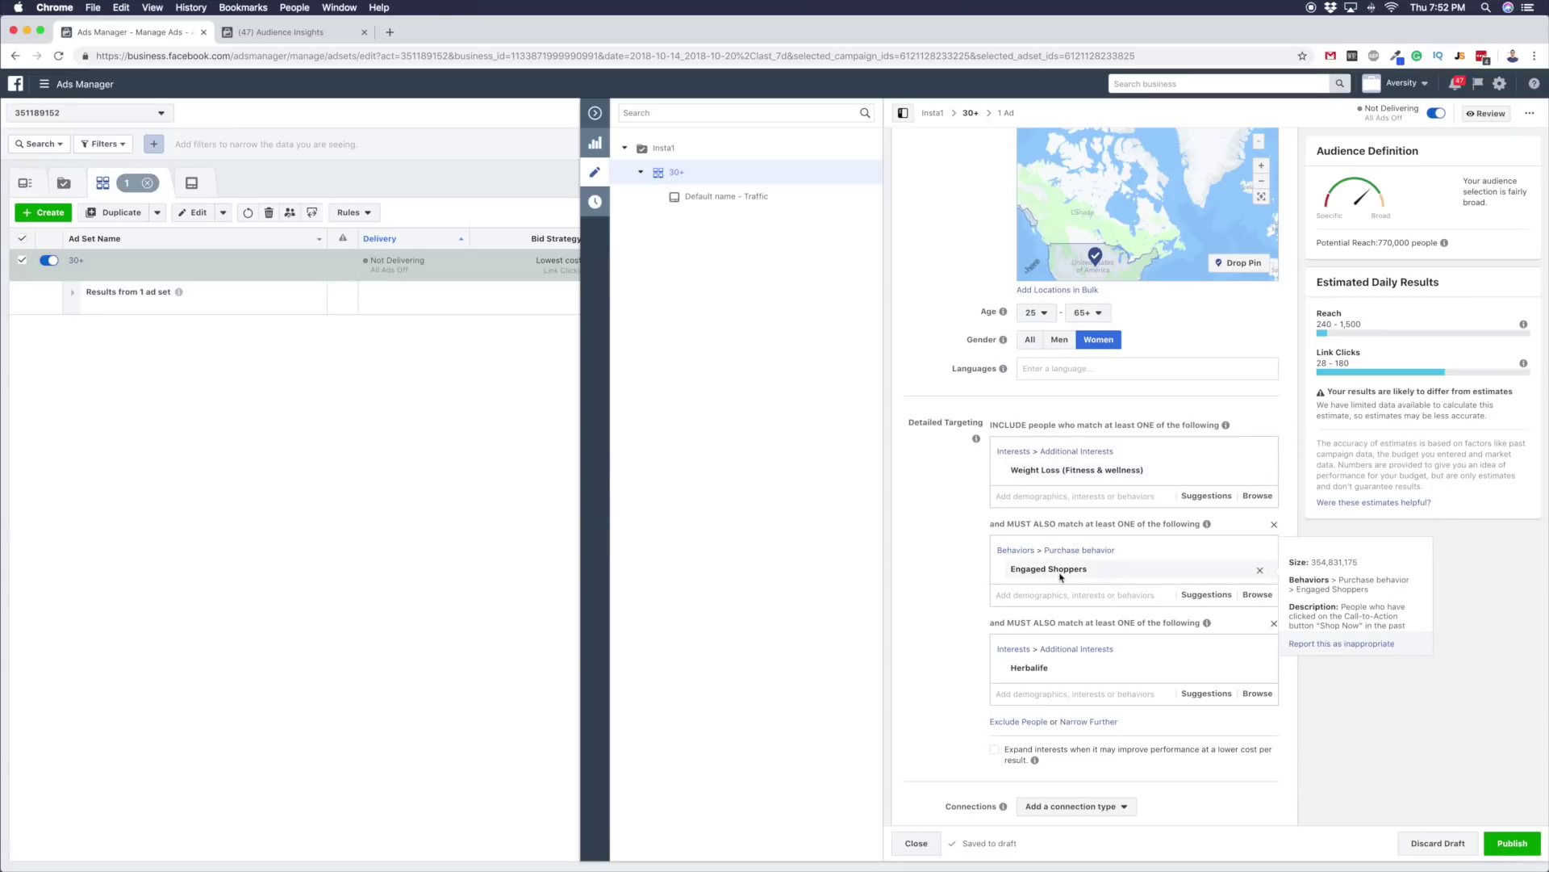
mouse_move(1035, 674)
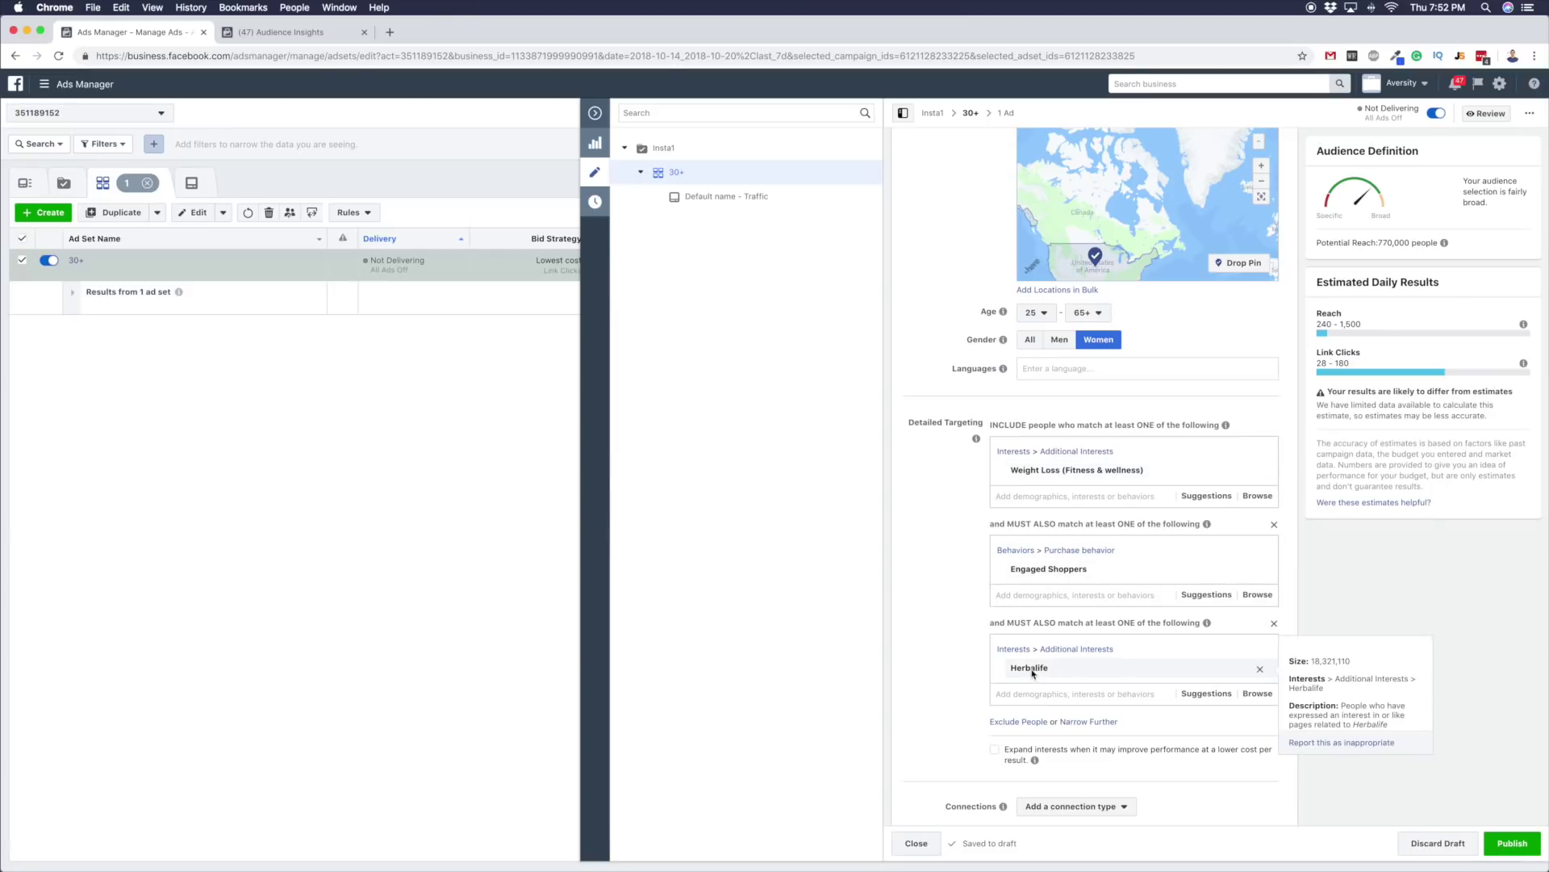
- Run a Google search for the Herbalife interest name taken from the third targeting condition
left_click_drag(1052, 674, 1016, 673)
right_click(1020, 670)
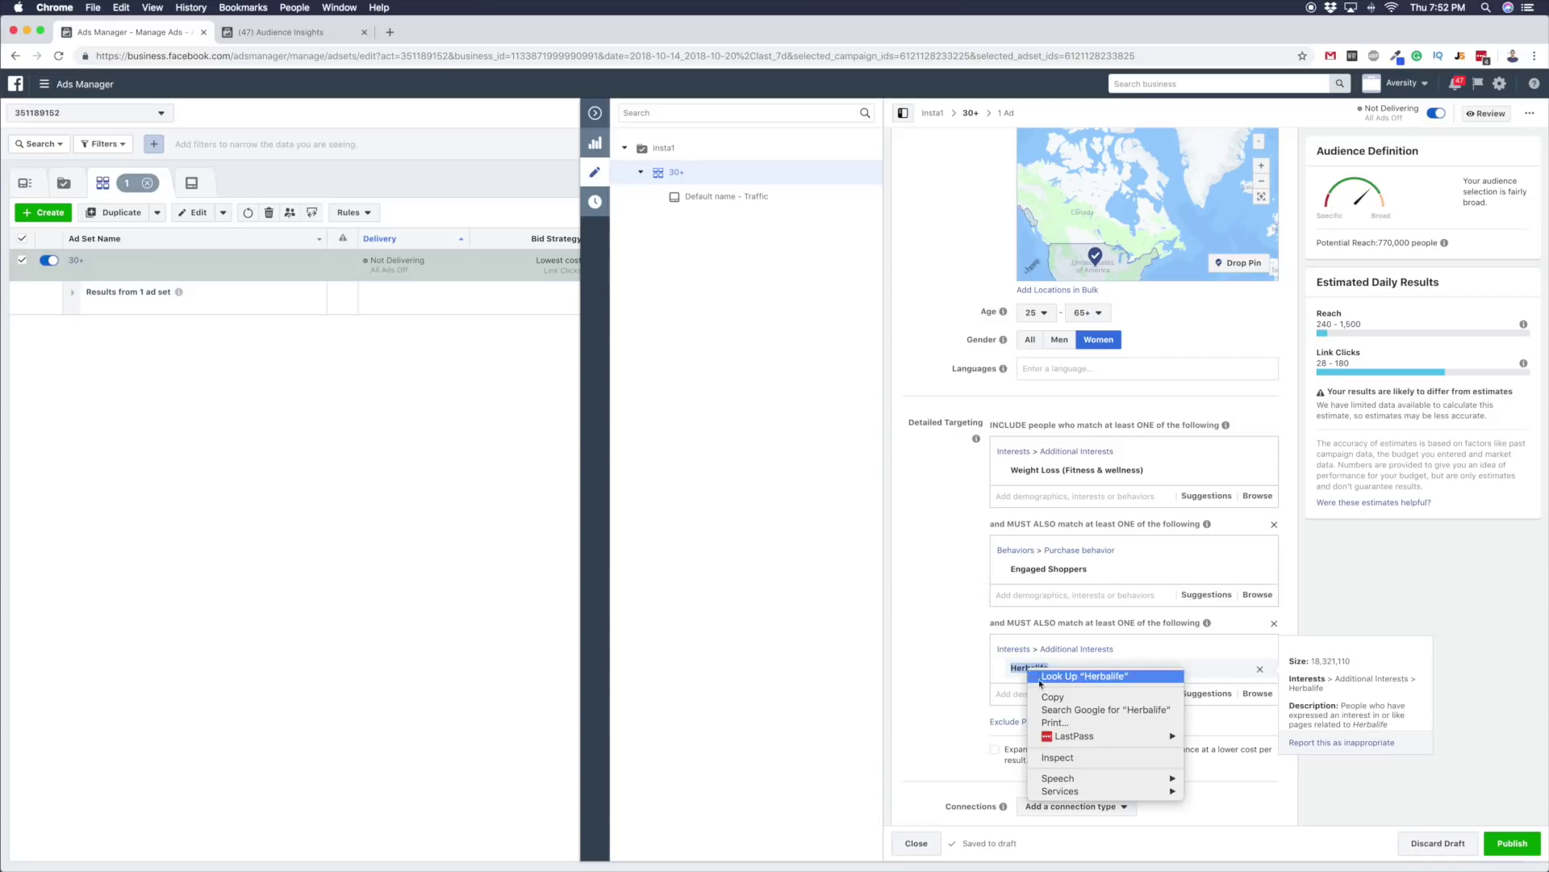
left_click(1065, 704)
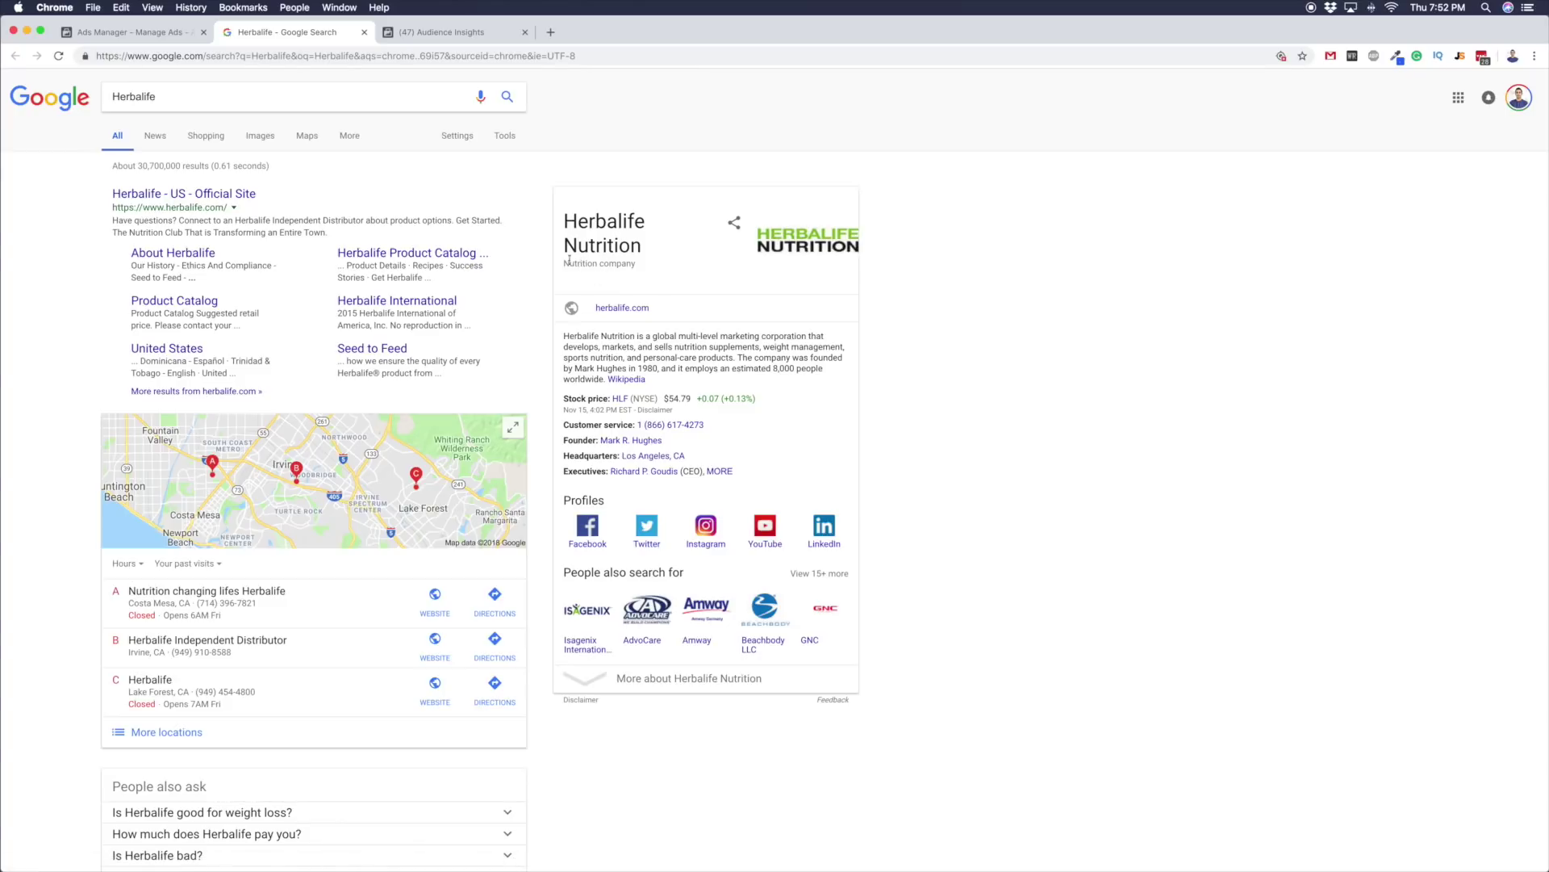
- Copy the "Nutrition company" description from Herbalife's Google summary and search Google for it
left_click_drag(577, 263, 637, 264)
key("super+c")
left_click(181, 93)
key("super+a")
key("super+v")
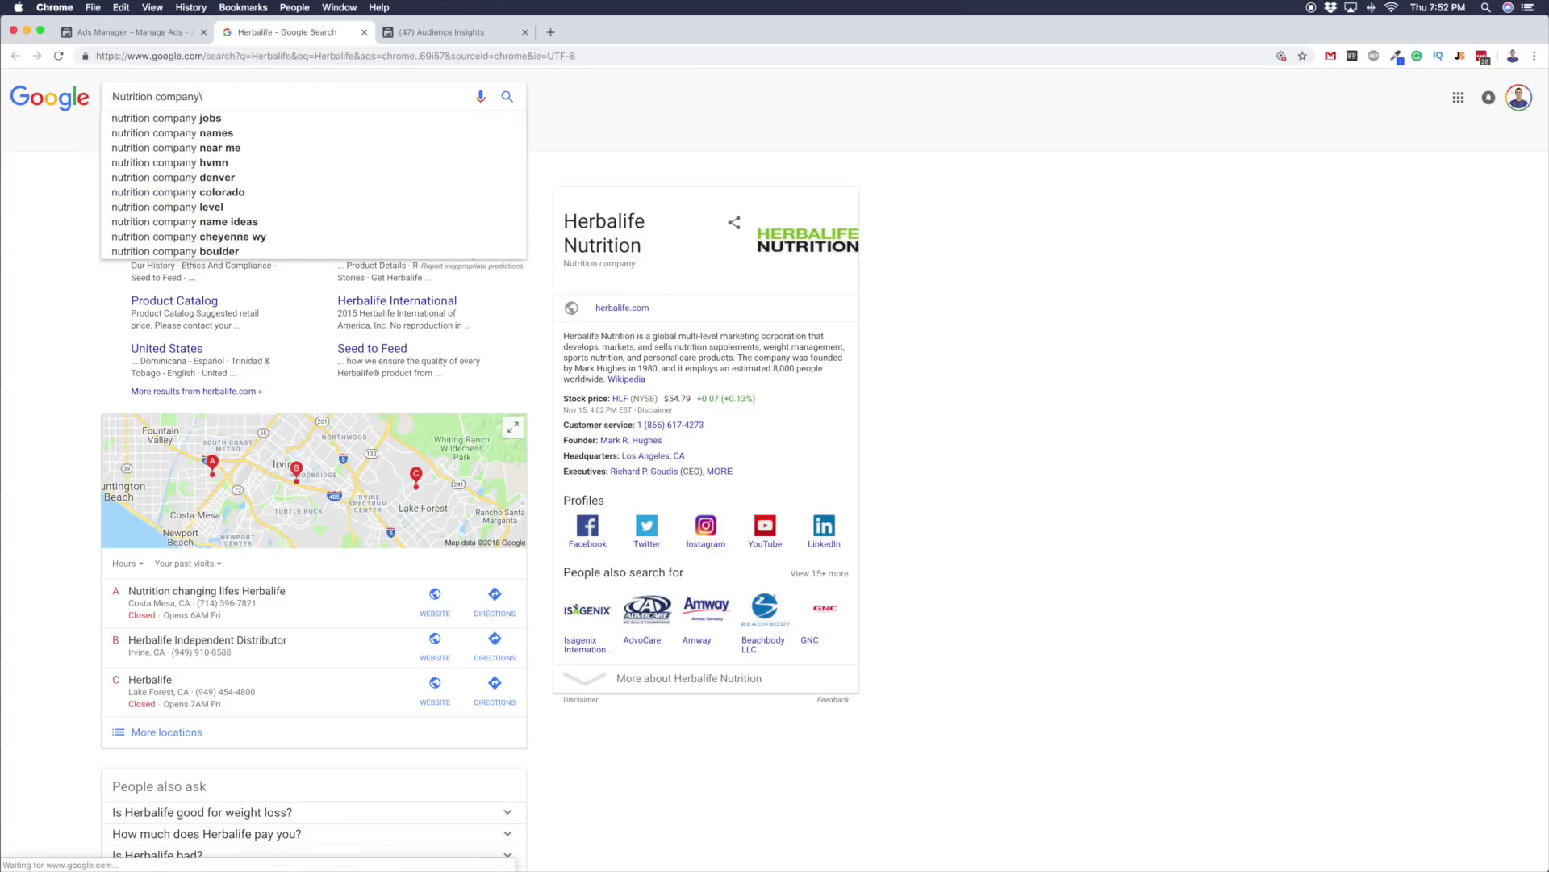
key("Return")
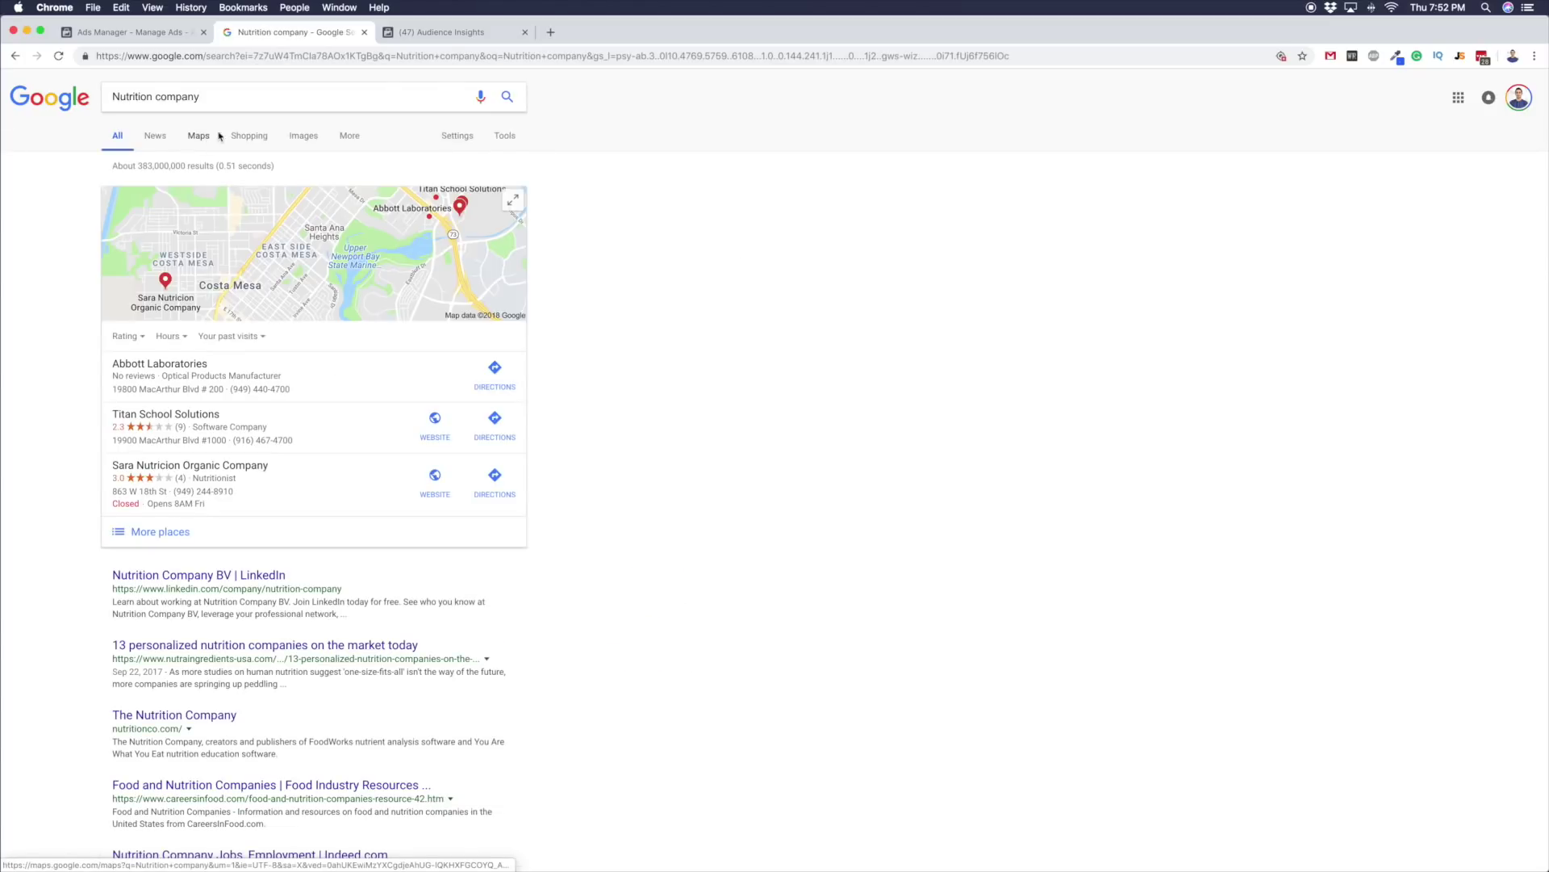
- Change the Google search to "Nutrition companie" and look through the results for similar brands
left_click(198, 97)
key("BackSpace")
type("ie")
key("Return")
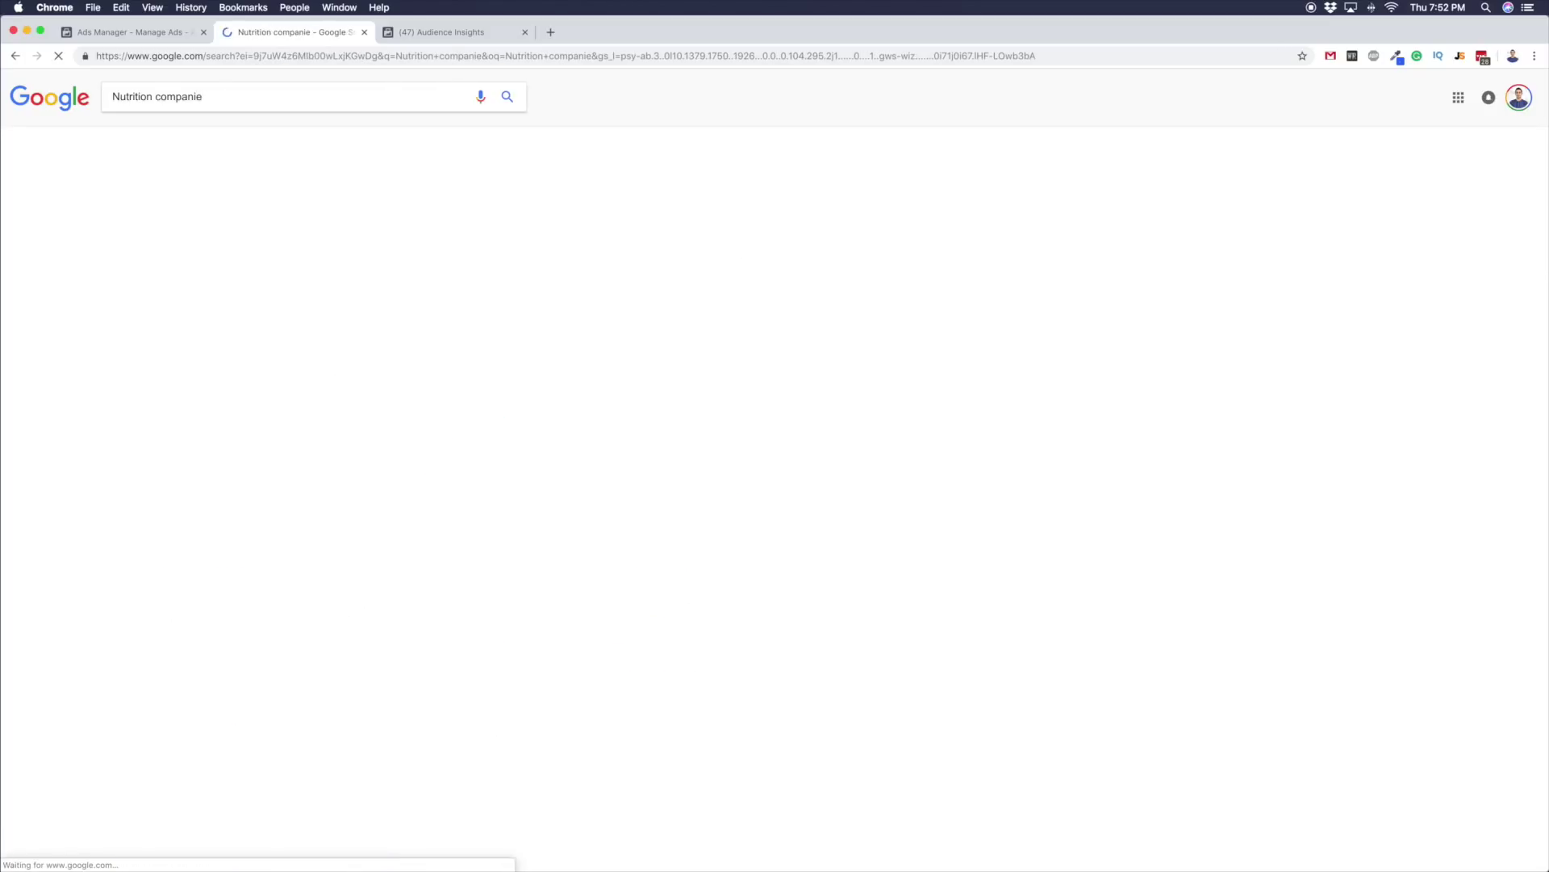
scroll(618, 473, "down", 4)
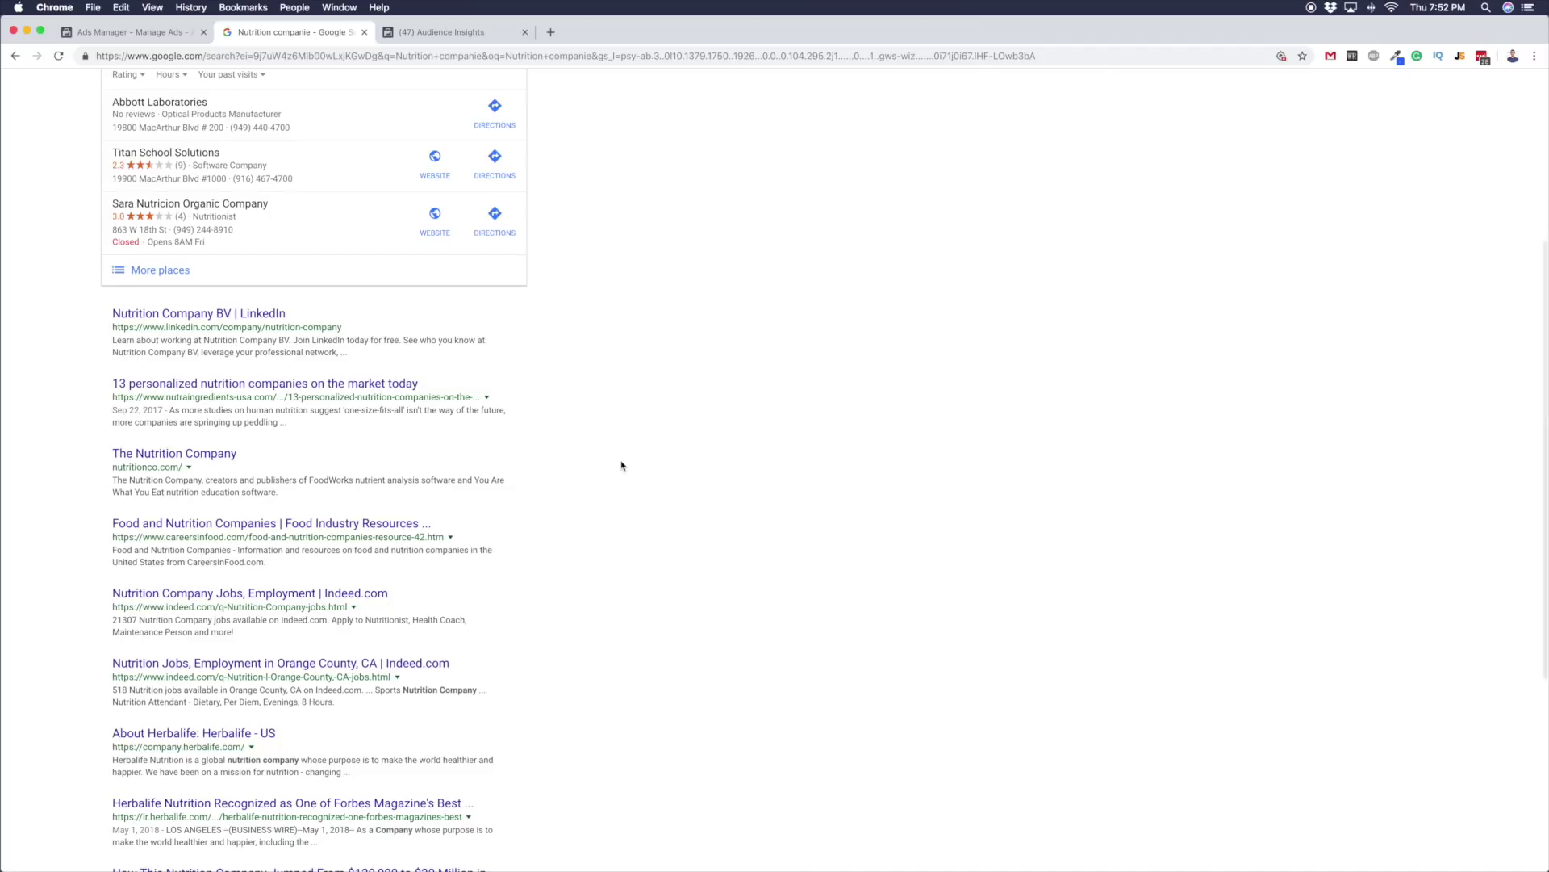
scroll(105, 433, "down", 2)
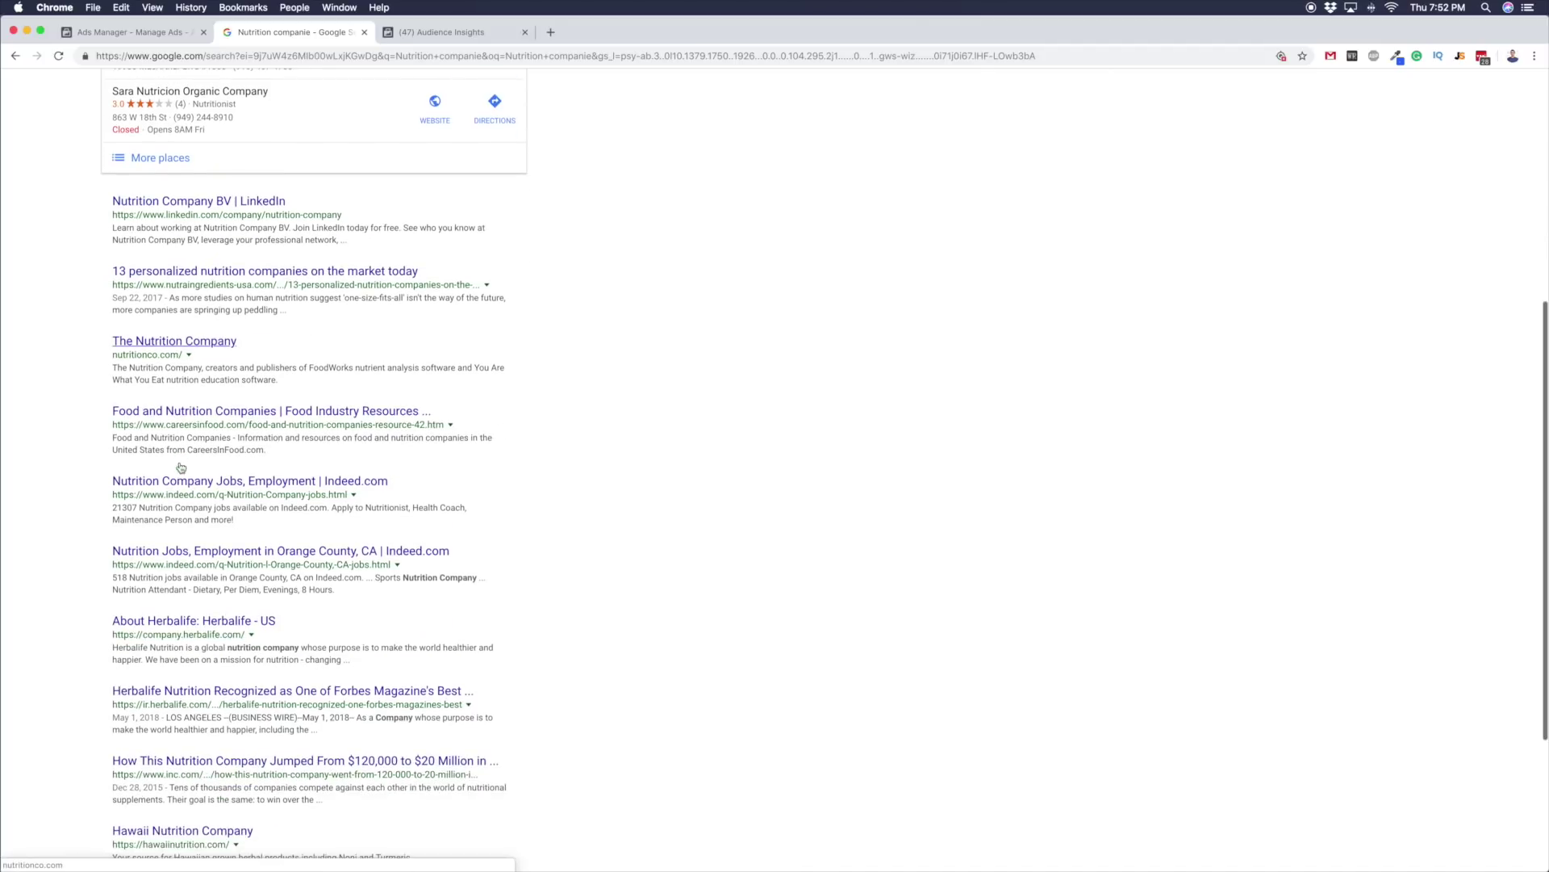
scroll(251, 466, "down", 2)
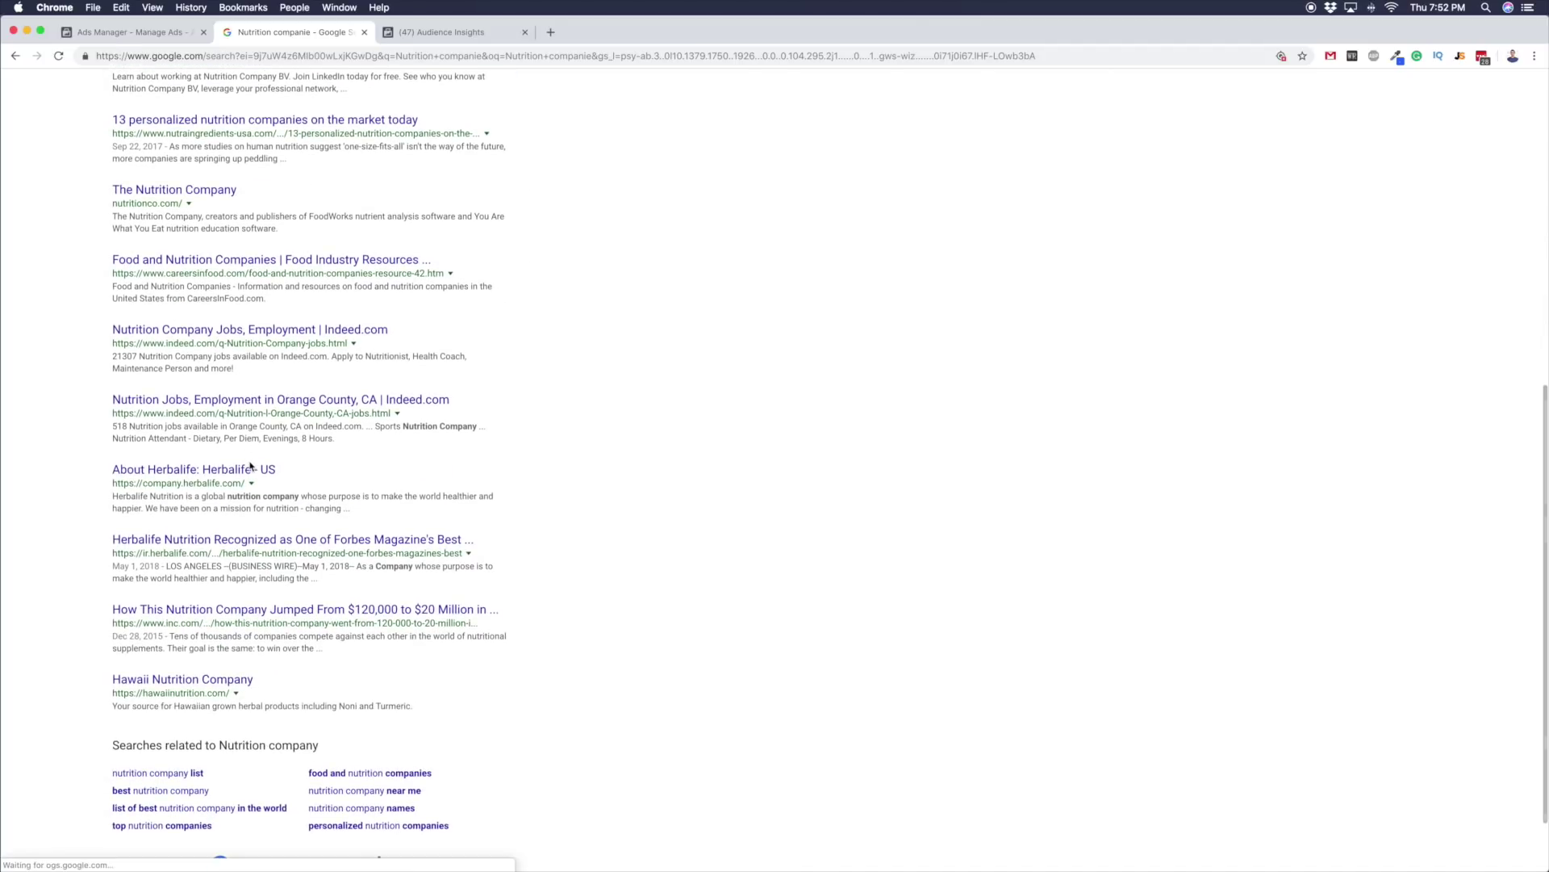
scroll(329, 313, "up", 6)
scroll(329, 313, "up", 2)
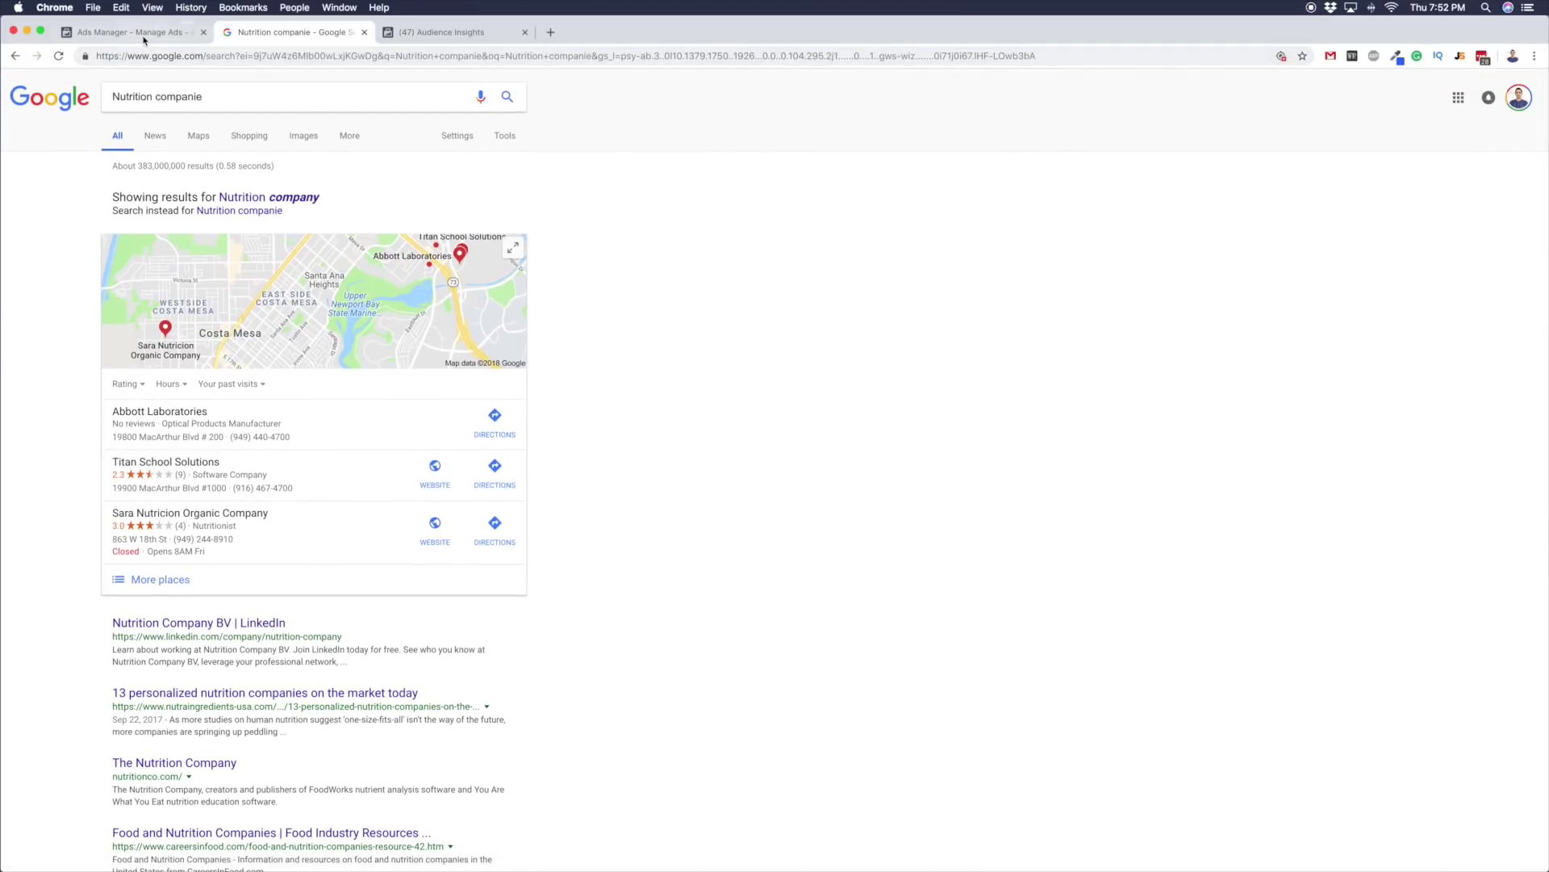
- Switch back to Ads Manager and review the ad set's three detailed targeting conditions
key("ctrl+shift+Tab")
left_click(949, 669)
scroll(917, 646, "down", 2)
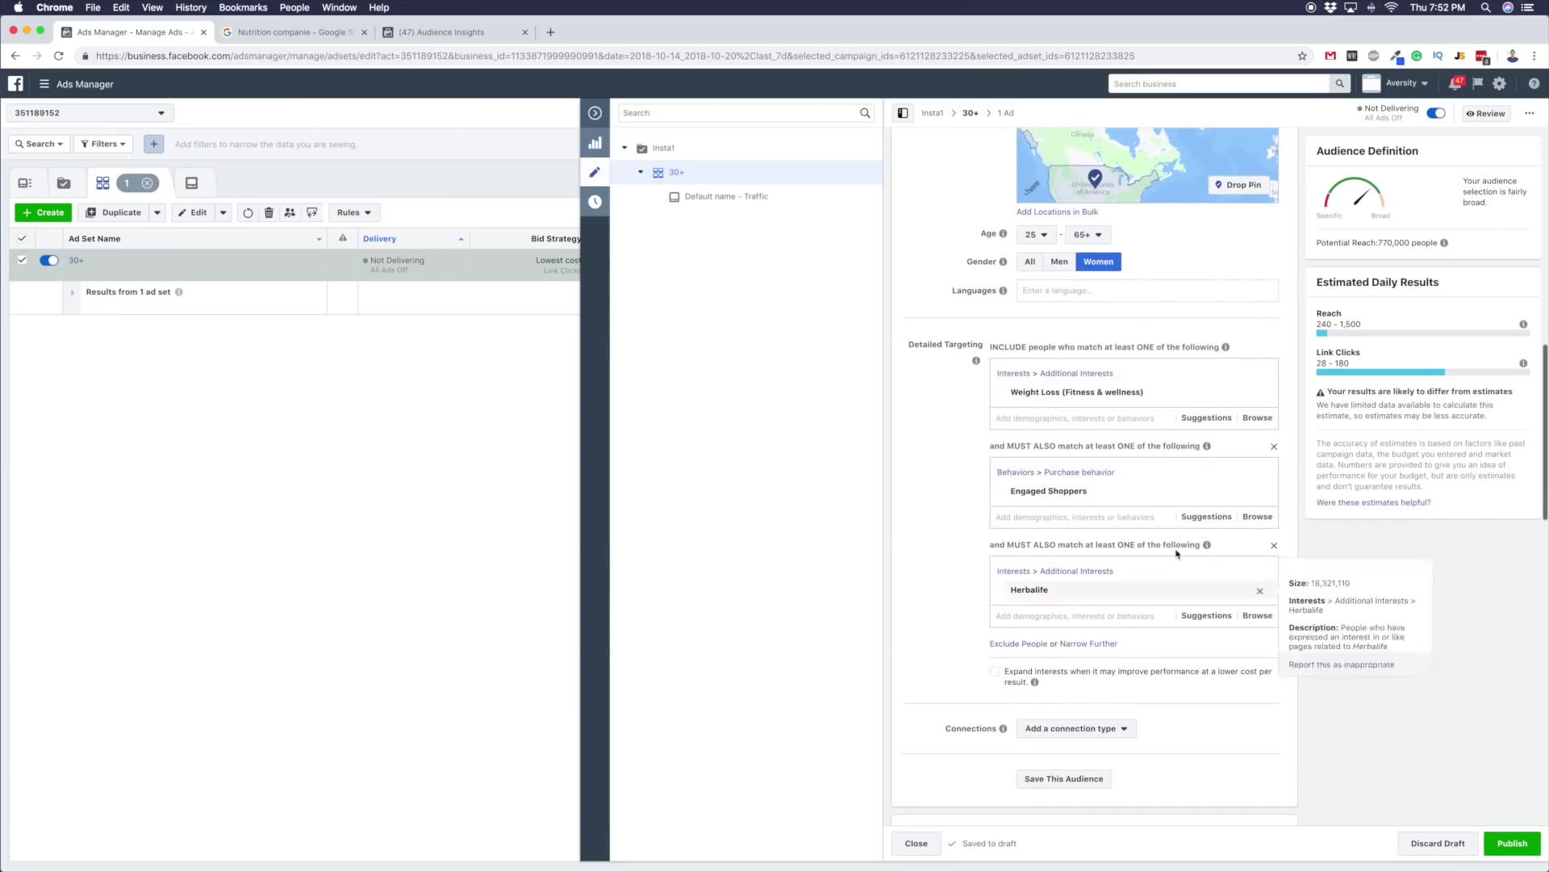